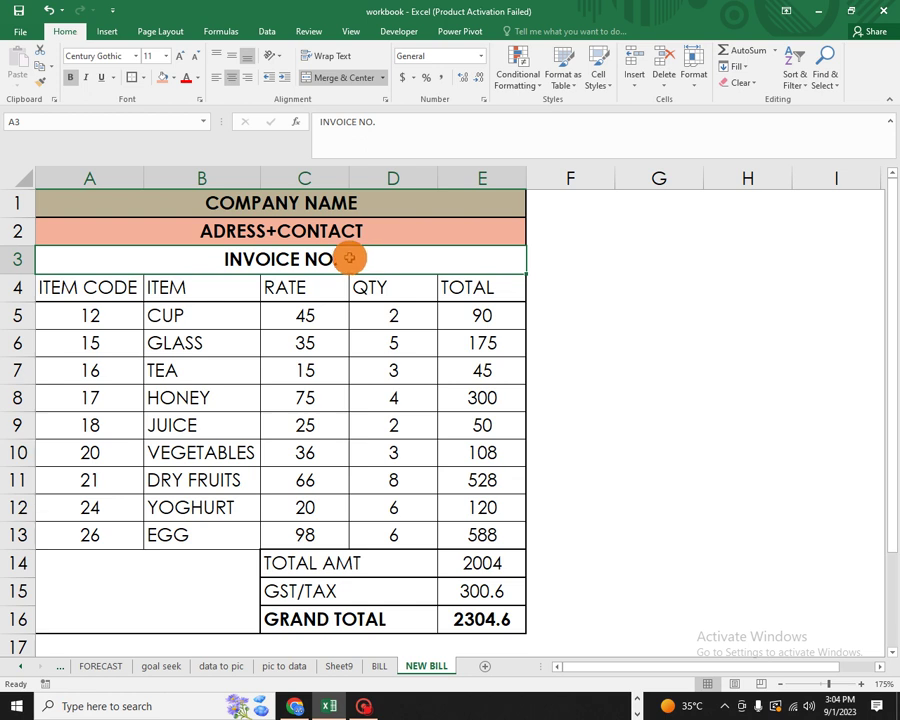
- Examine the finished invoice's item codes, items, rates, quantities, totals and GST/TAX row in the NEW BILL sheet
{"action": "left_click_drag", "start_coordinate": [104, 315], "coordinate": [104, 528]}
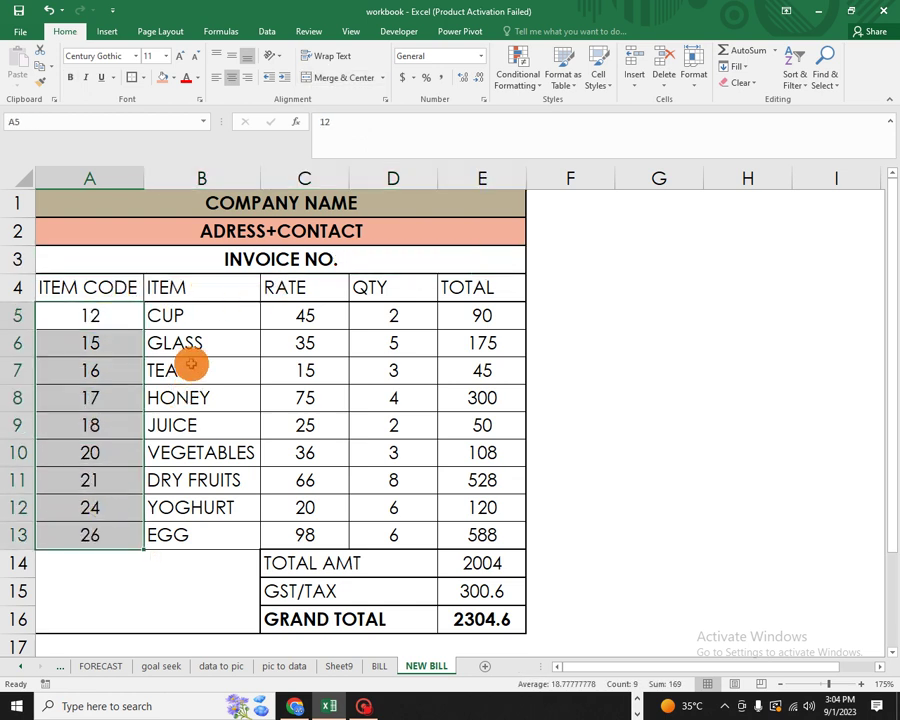
{"action": "left_click_drag", "start_coordinate": [155, 315], "coordinate": [190, 508]}
{"action": "left_click_drag", "start_coordinate": [293, 322], "coordinate": [334, 489]}
{"action": "left_click_drag", "start_coordinate": [412, 311], "coordinate": [422, 526]}
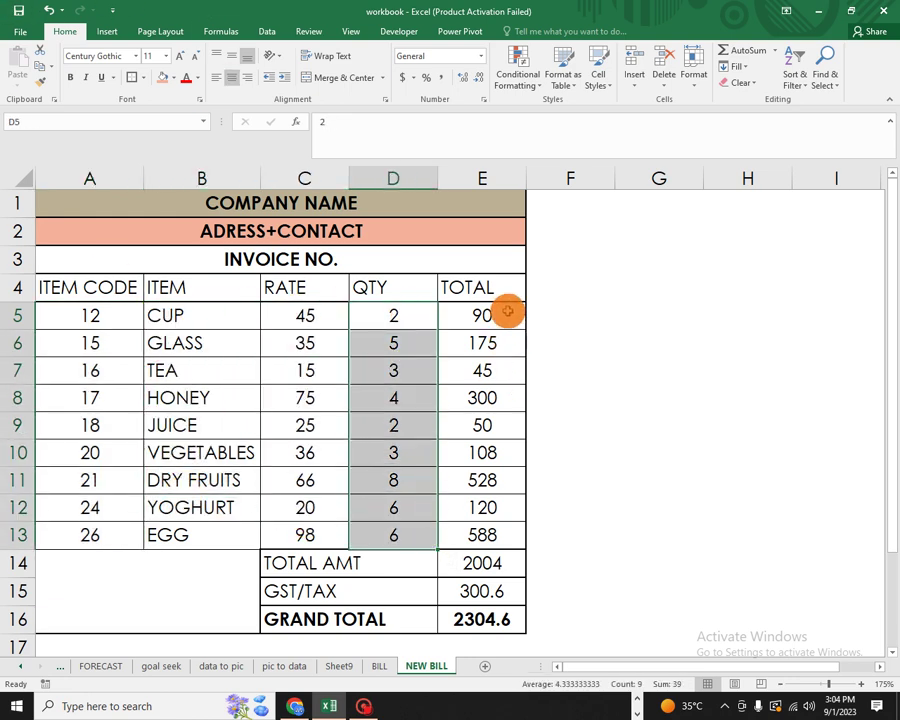
{"action": "left_click_drag", "start_coordinate": [510, 311], "coordinate": [488, 480]}
{"action": "left_click_drag", "start_coordinate": [482, 425], "coordinate": [482, 508]}
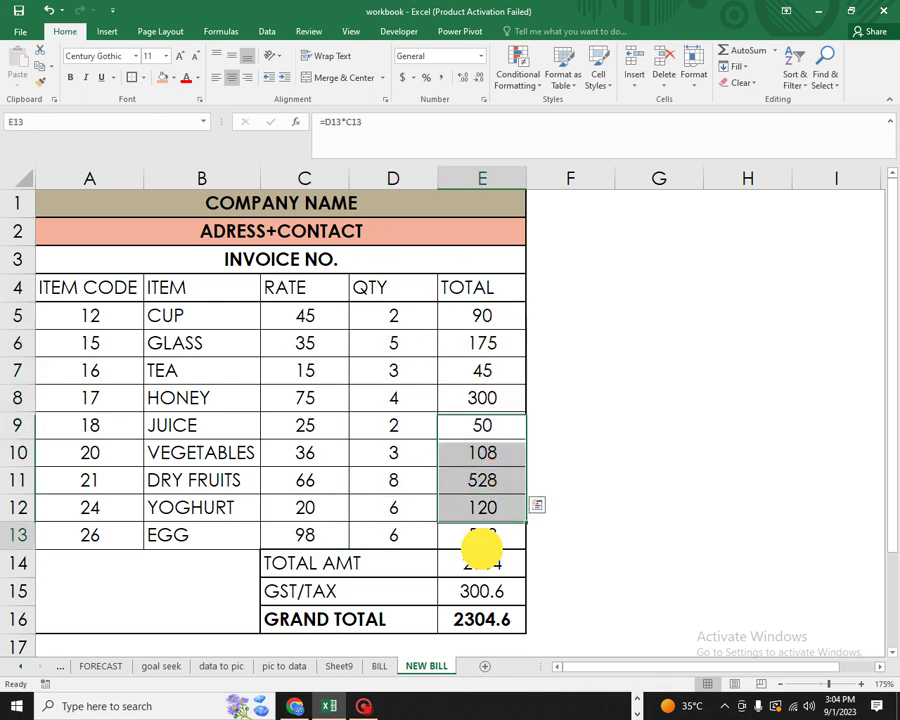
{"action": "left_click", "coordinate": [484, 592]}
{"action": "left_click", "coordinate": [293, 588]}
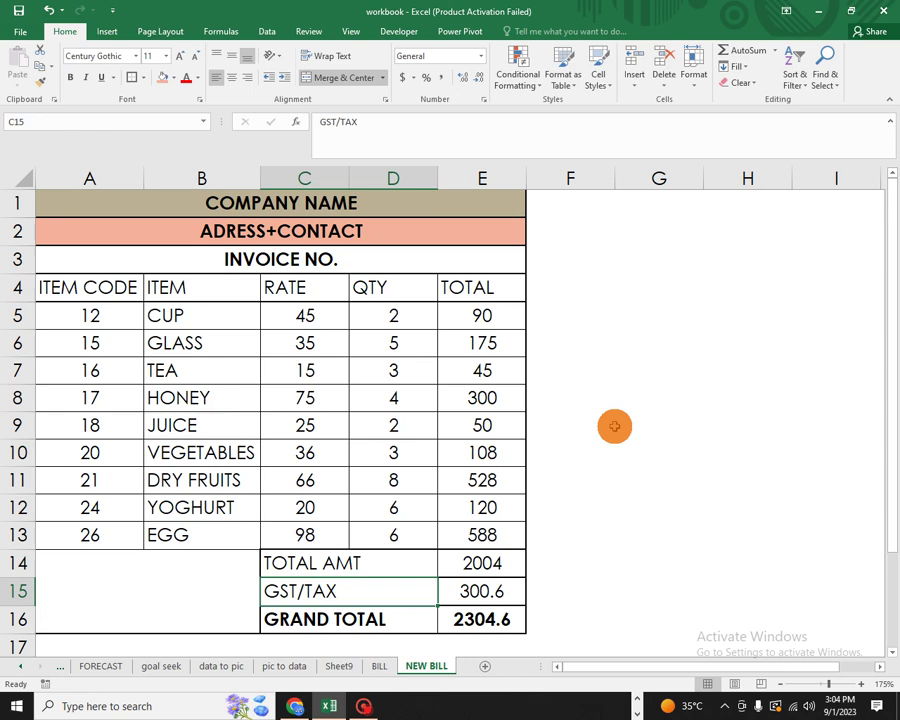
- Add a new blank worksheet after the NEW BILL sheet
{"action": "left_click", "coordinate": [484, 666]}
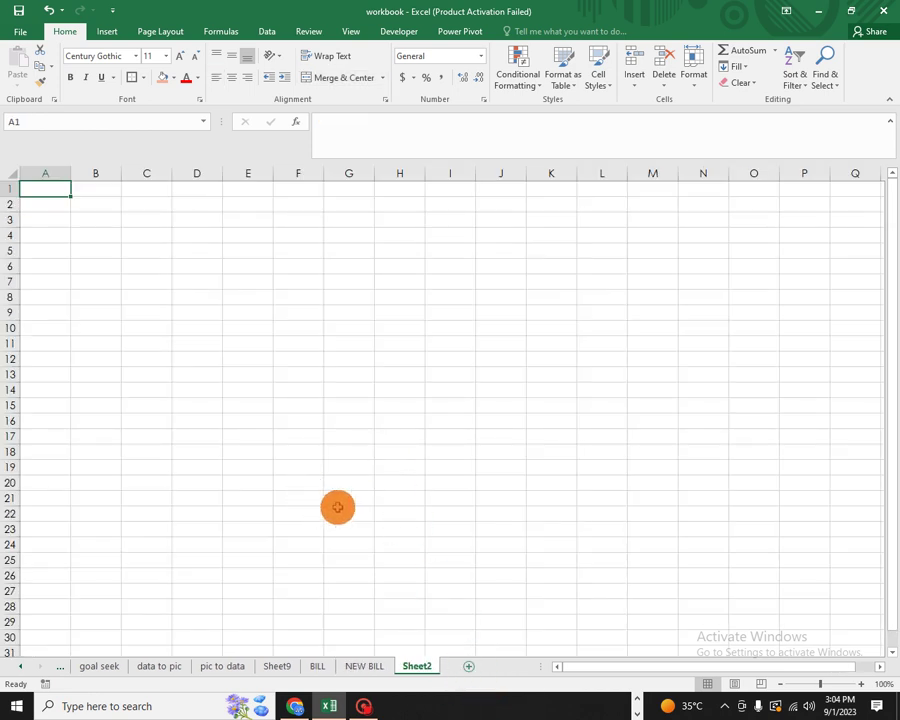
{"action": "scroll", "coordinate": [337, 505], "scroll_direction": "up", "scroll_amount": 5, "text": "ctrl"}
{"action": "scroll", "coordinate": [337, 507], "scroll_direction": "up", "scroll_amount": 1, "text": "ctrl"}
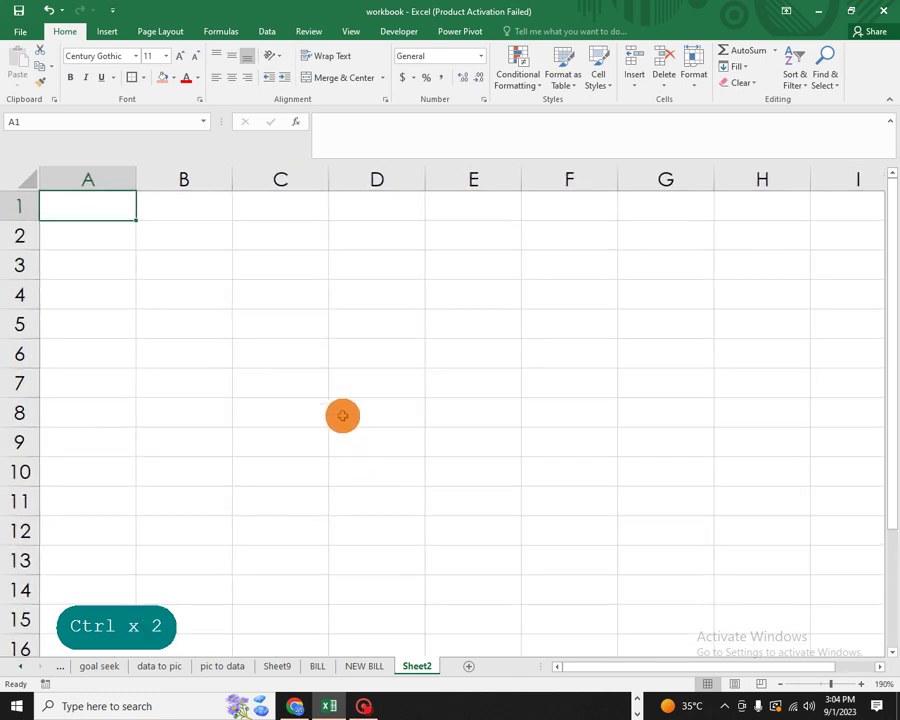
{"action": "scroll", "coordinate": [344, 432], "scroll_direction": "down", "scroll_amount": 1, "text": "ctrl"}
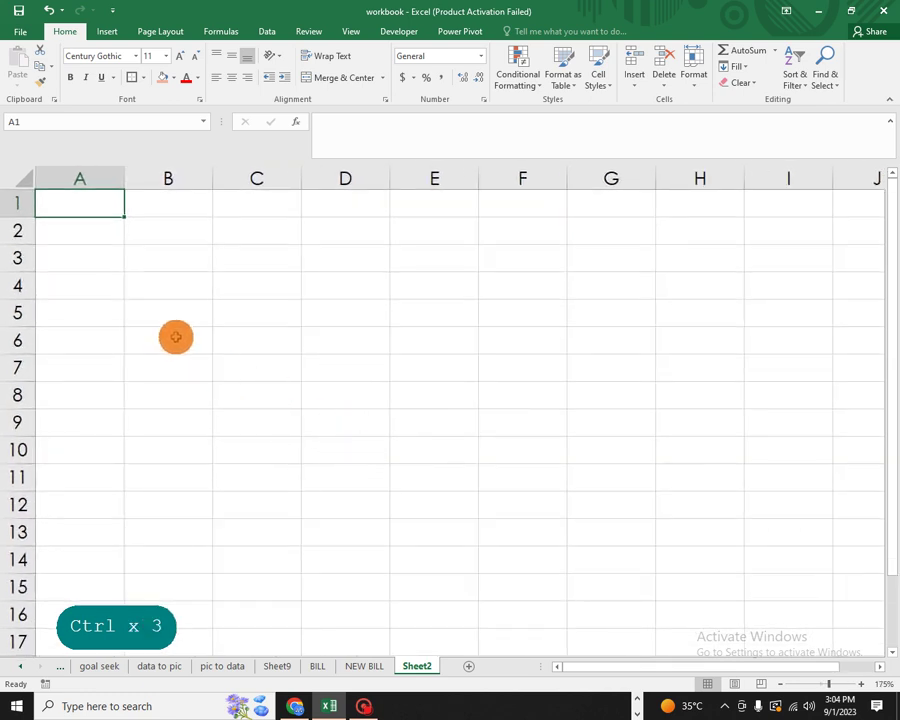
- Merge and center the cells of A1:E1, A2:E2 and A3:E3 separately to form three header rows
{"action": "left_click", "coordinate": [95, 204]}
{"action": "left_click_drag", "start_coordinate": [95, 204], "coordinate": [416, 207]}
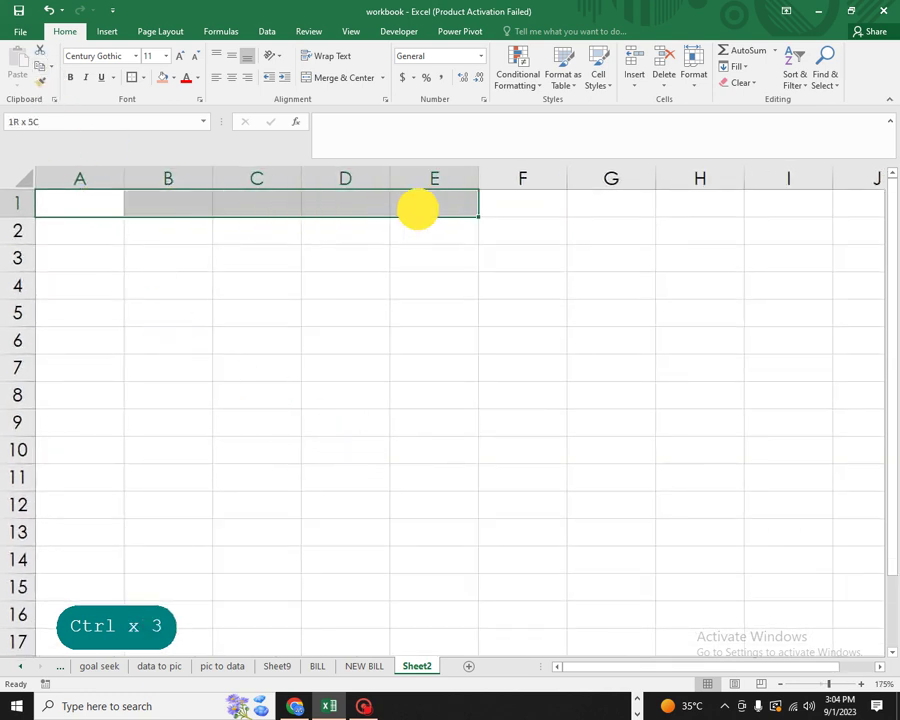
{"action": "left_click", "coordinate": [315, 84]}
{"action": "left_click_drag", "start_coordinate": [55, 235], "coordinate": [435, 229]}
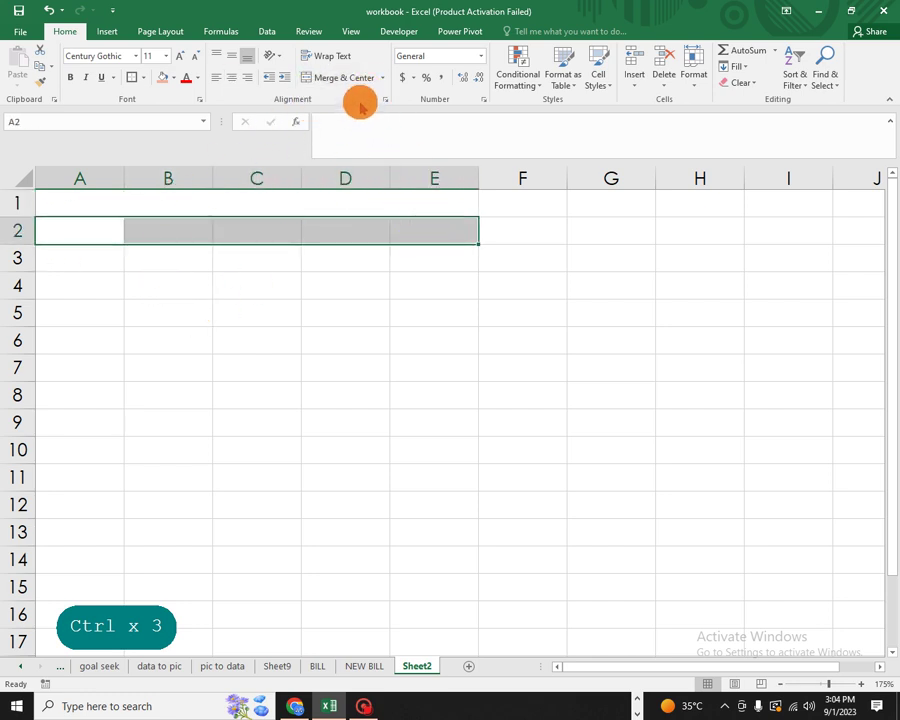
{"action": "left_click", "coordinate": [343, 79]}
{"action": "left_click_drag", "start_coordinate": [70, 258], "coordinate": [440, 257]}
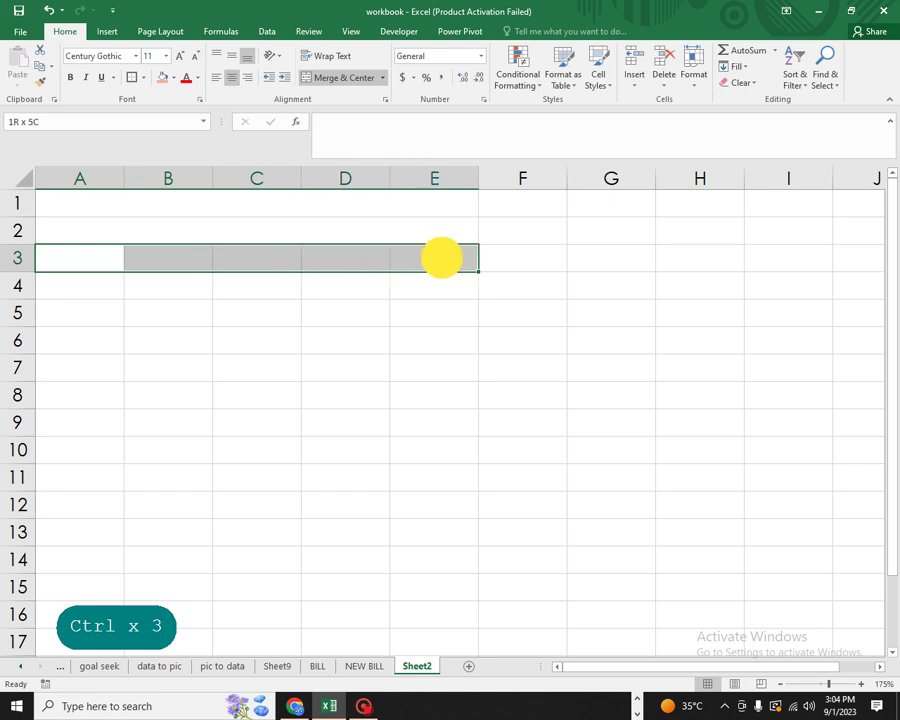
{"action": "left_click", "coordinate": [343, 77]}
- Enter the headings COMPANY NAME, ADDRESS-CONTACT and INVOICE NO. in merged rows 1, 2 and 3
{"action": "left_click", "coordinate": [283, 212]}
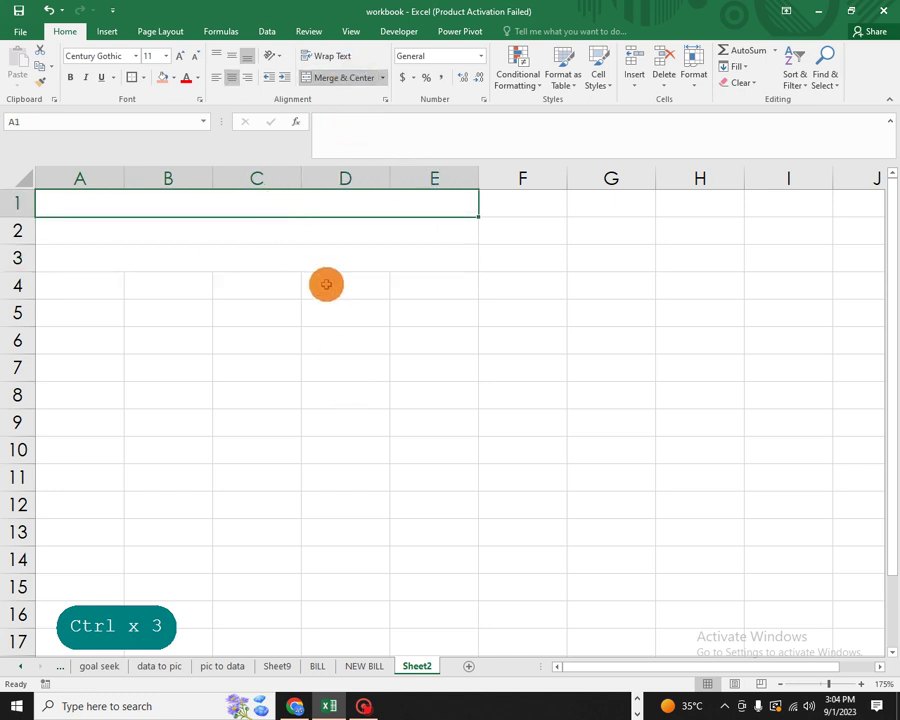
{"action": "key", "text": "Caps_Lock"}
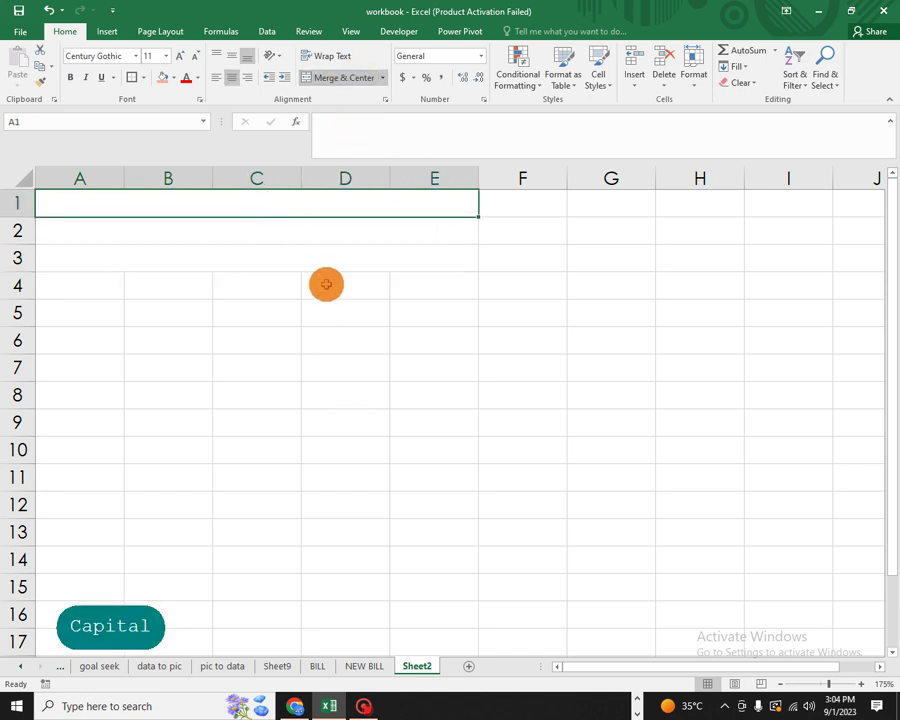
{"action": "type", "text": "COMPANY NAME"}
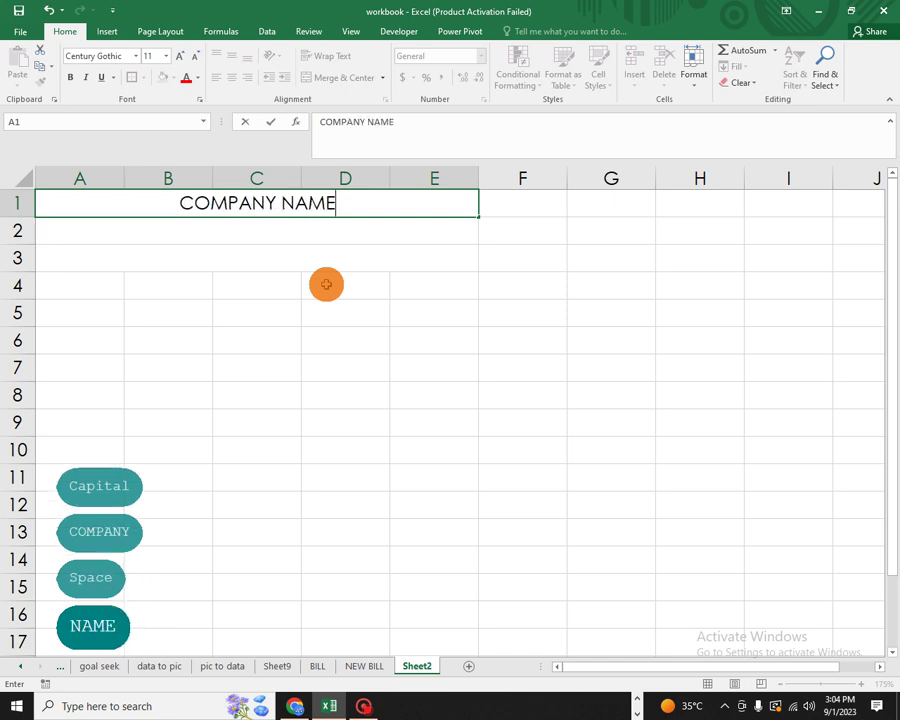
{"action": "key", "text": "Down"}
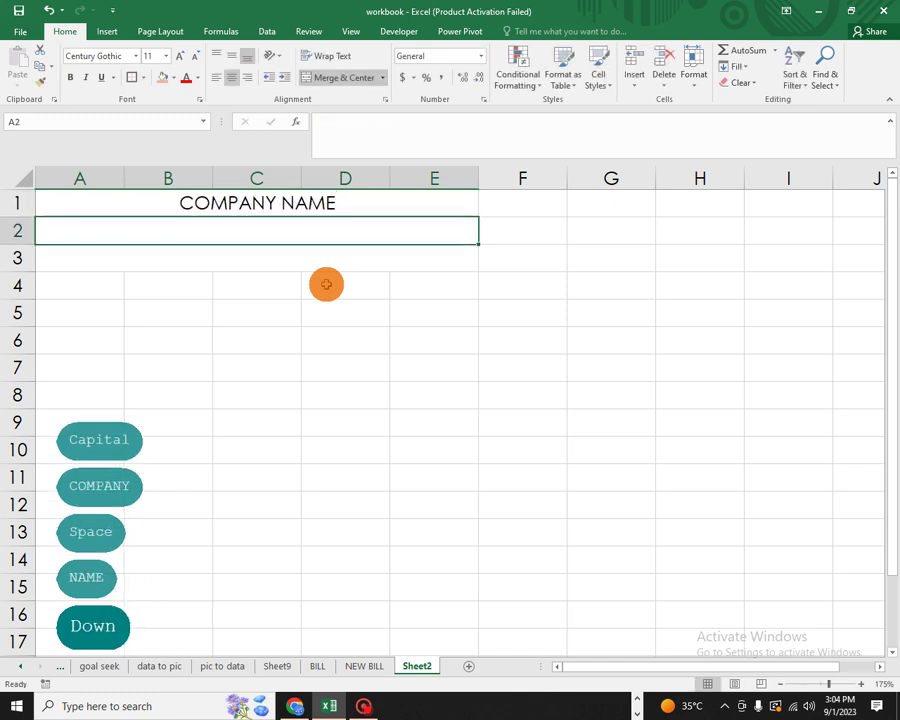
{"action": "type", "text": "ADDR"}
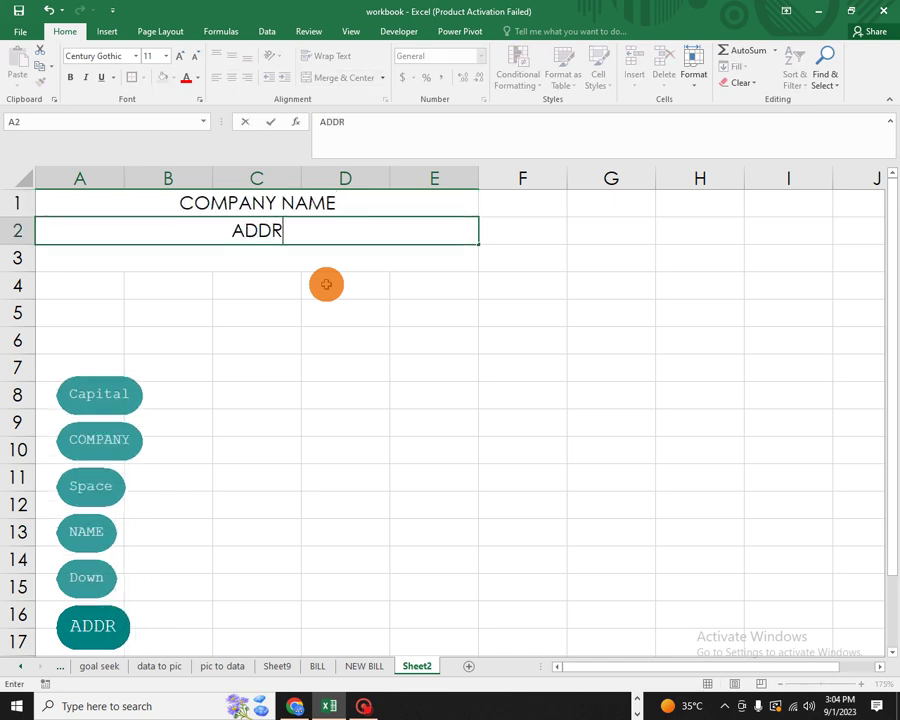
{"action": "type", "text": "ESS-"}
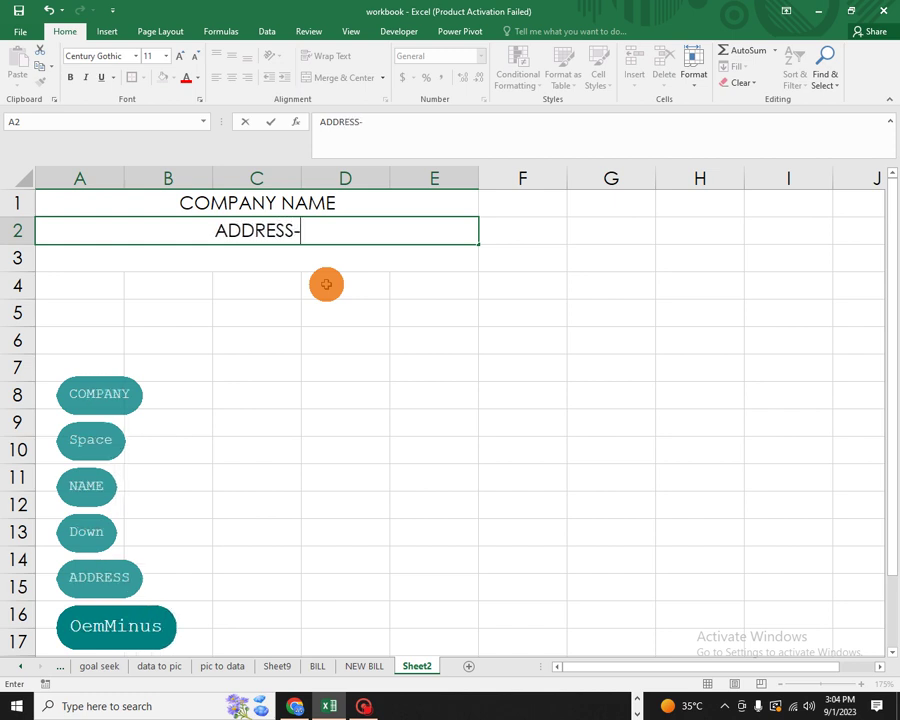
{"action": "type", "text": "CONT"}
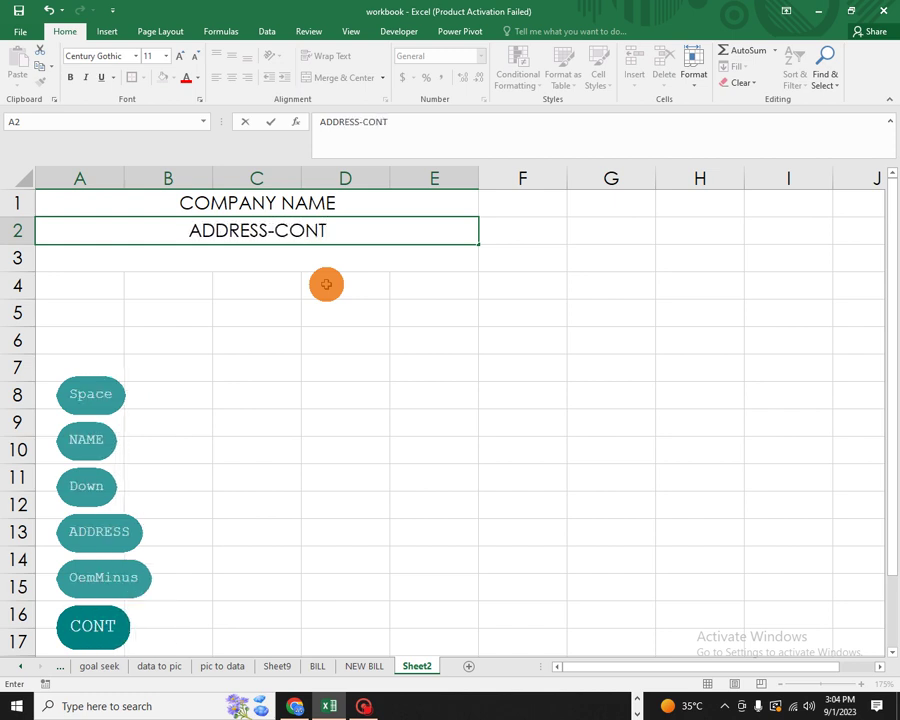
{"action": "type", "text": "ACT"}
{"action": "key", "text": "Down"}
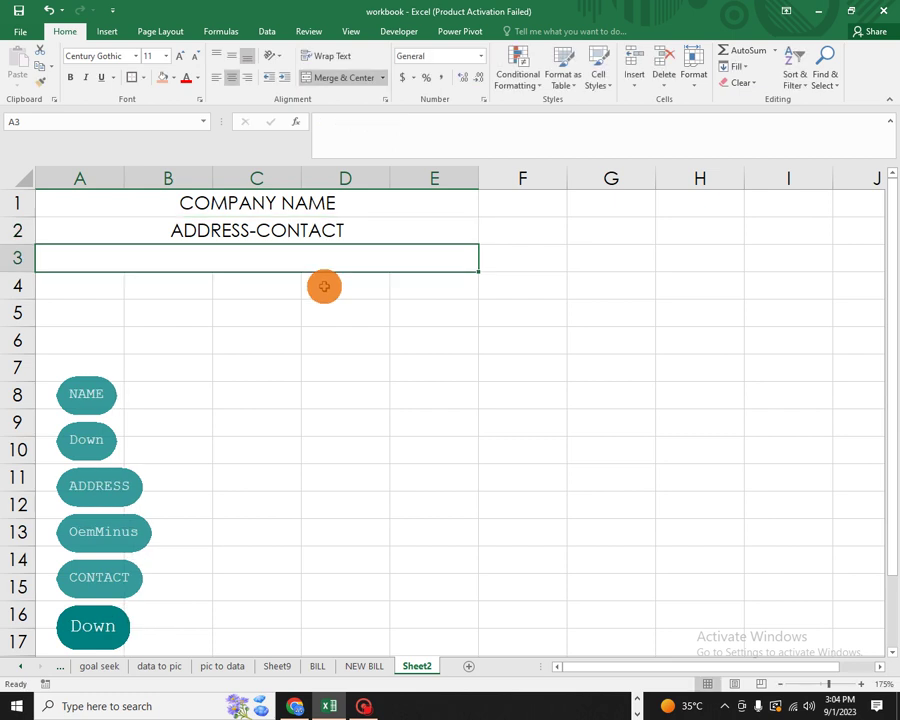
{"action": "type", "text": "INVOI"}
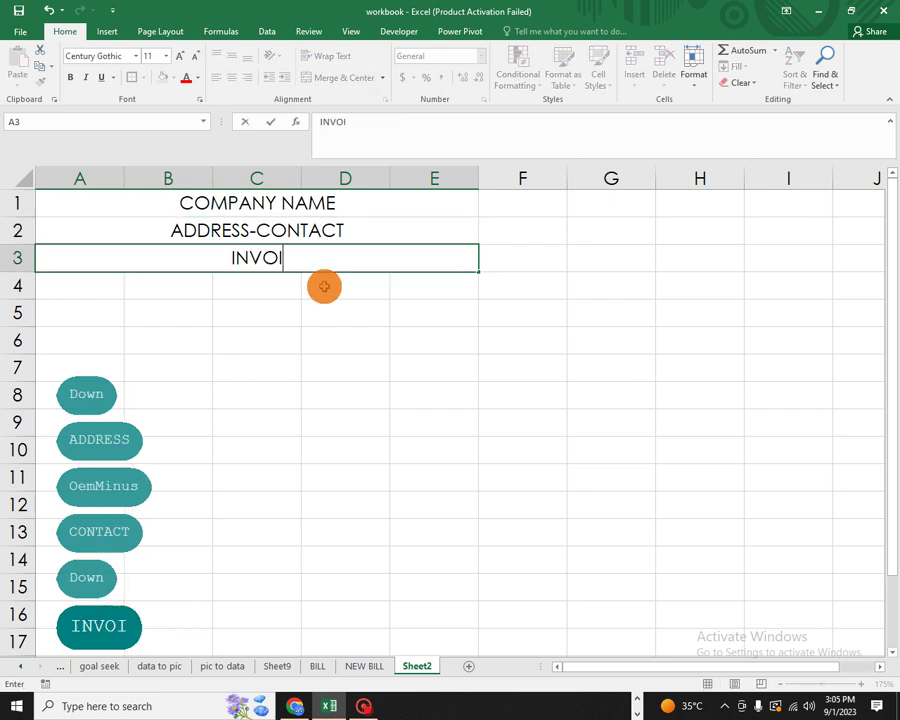
{"action": "type", "text": "CE NO."}
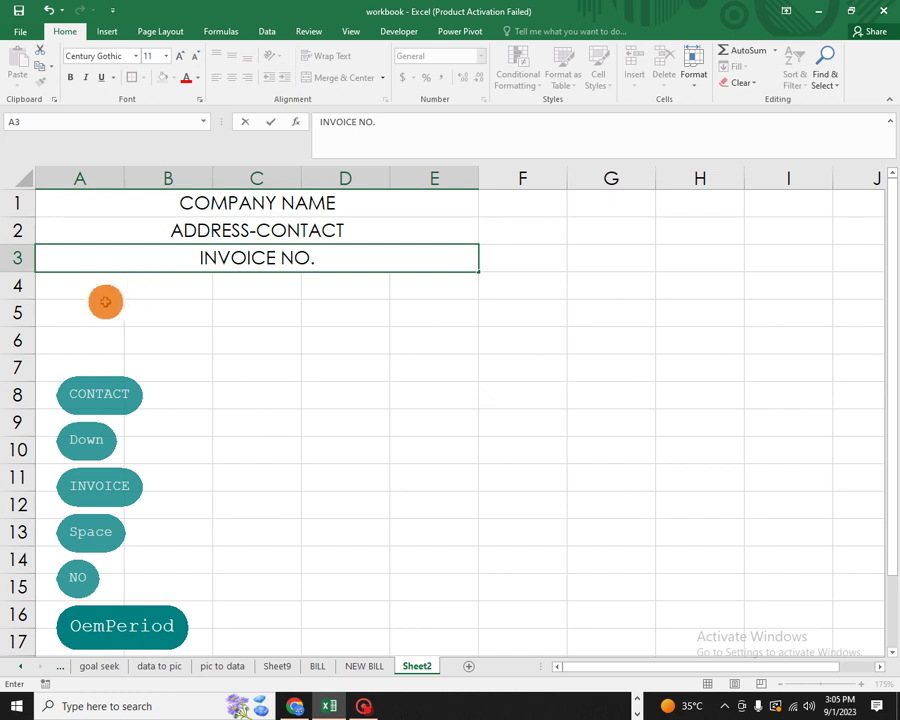
{"action": "key", "text": "Return"}
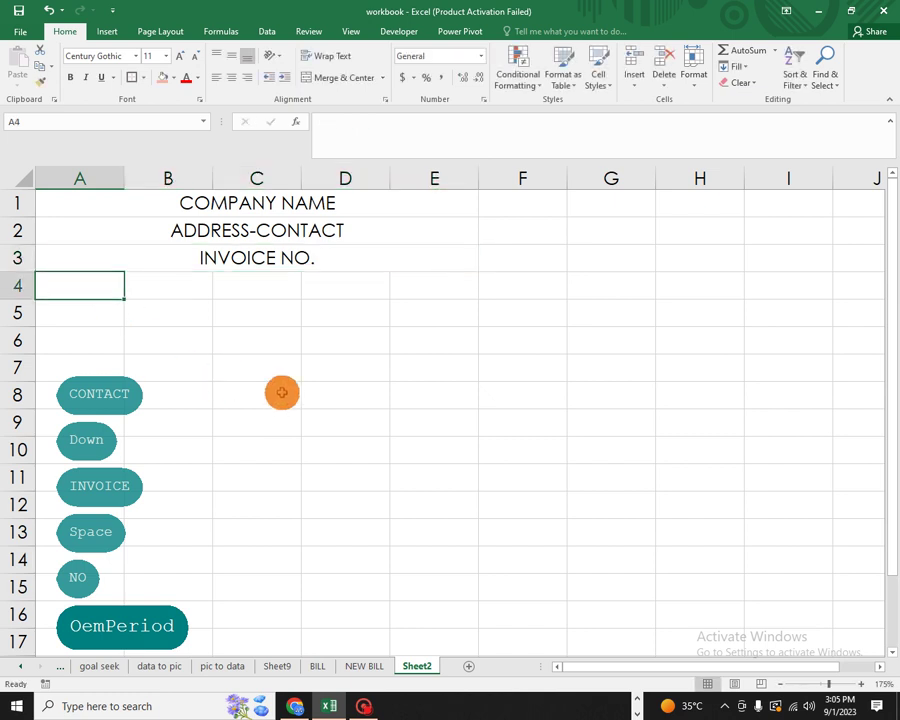
- Enter the column headings ITEM CODE, ITEM, RATE, QTY and TOTAL in cells A4 to E4
{"action": "type", "text": "ITE"}
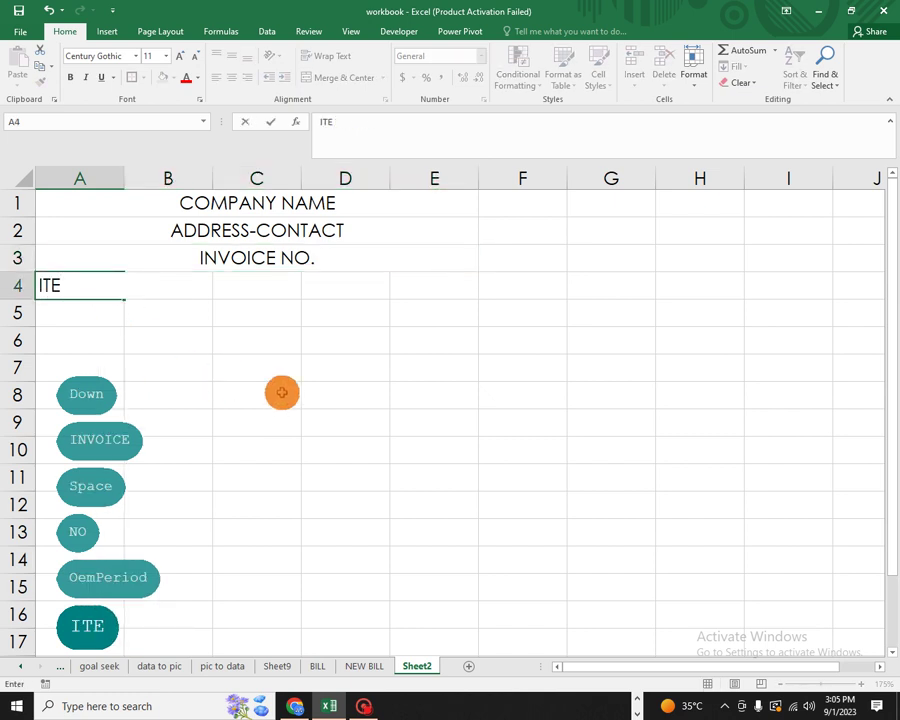
{"action": "type", "text": "M CODE"}
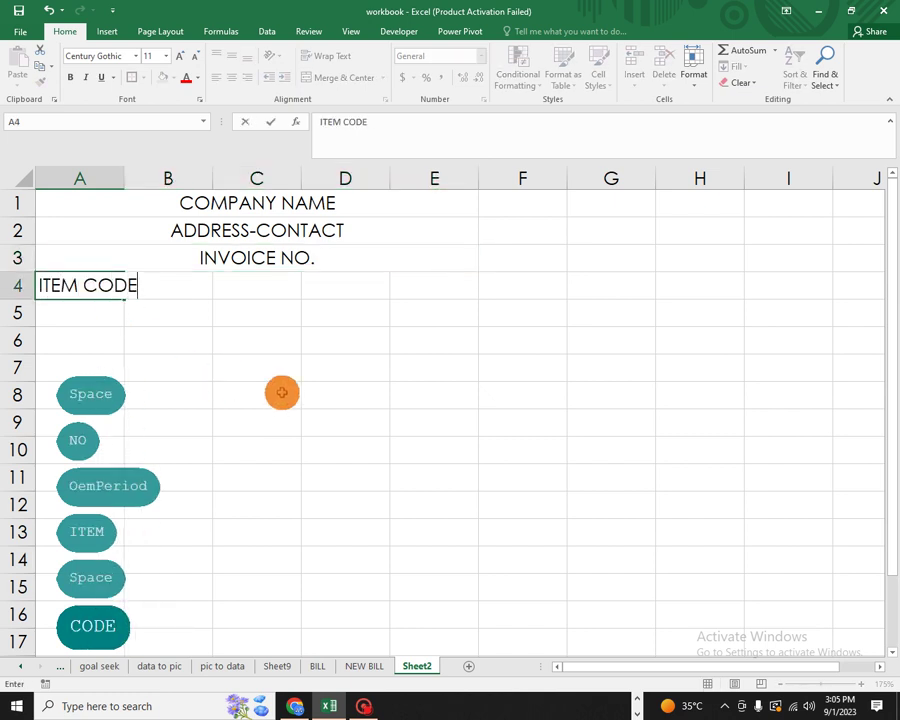
{"action": "key", "text": "Right"}
{"action": "type", "text": "ITE"}
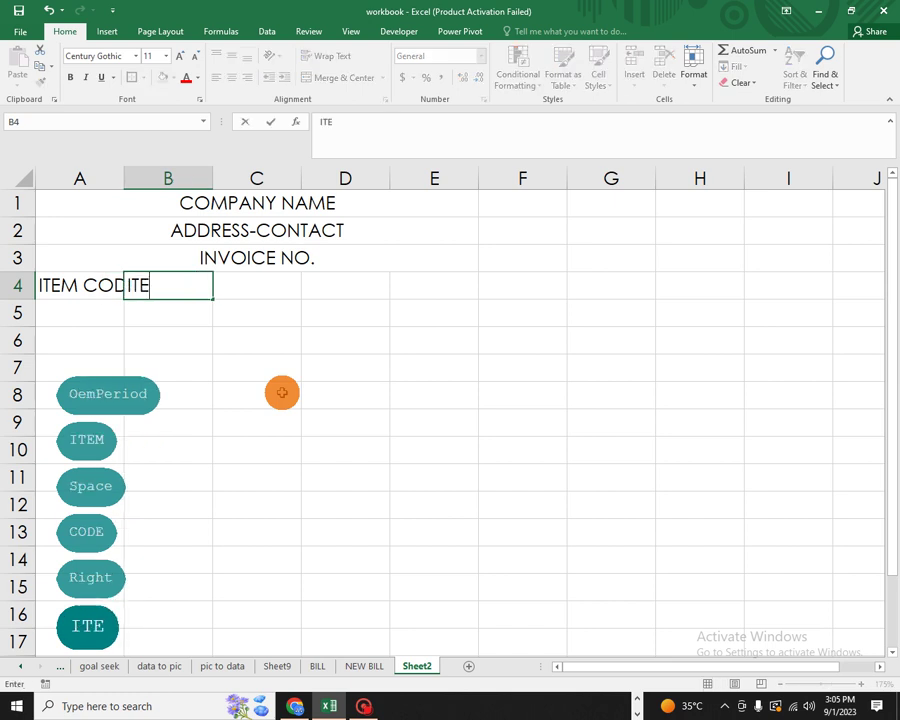
{"action": "key", "text": "Right"}
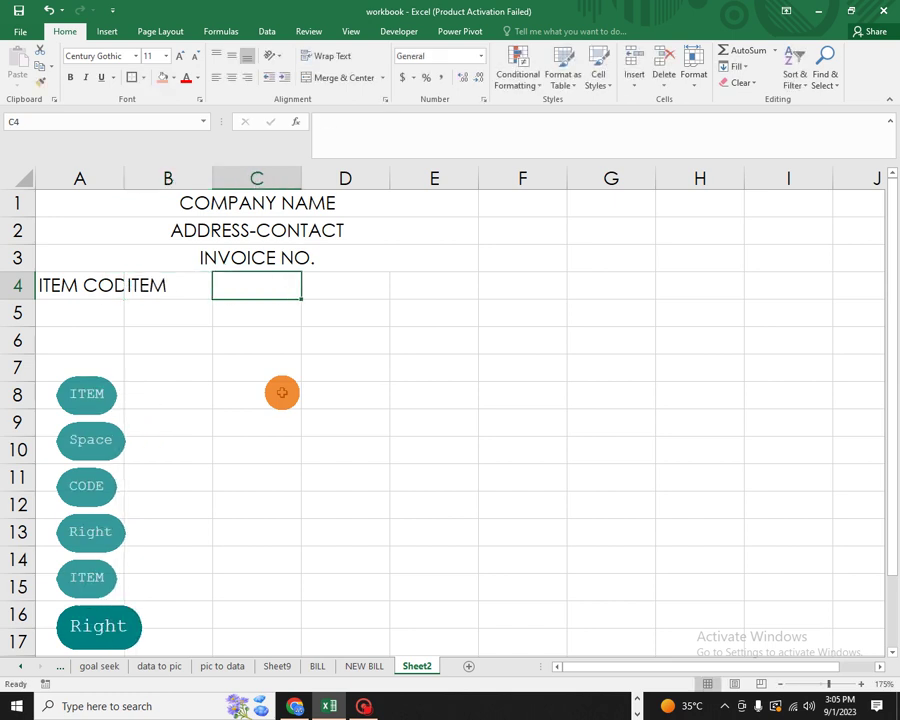
{"action": "type", "text": "RATE"}
{"action": "key", "text": "Right"}
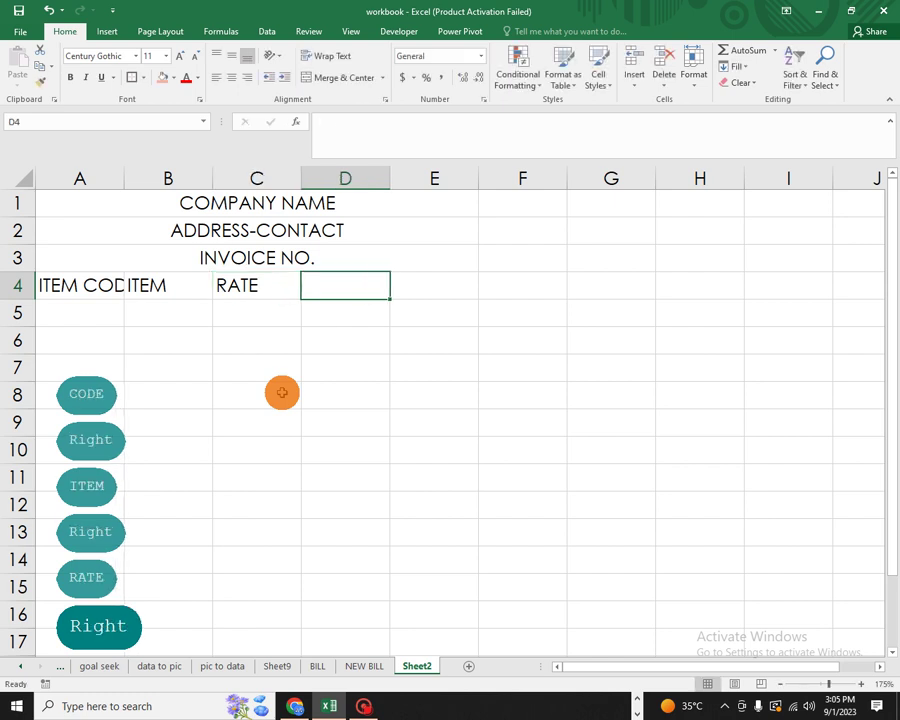
{"action": "type", "text": "QTY"}
{"action": "key", "text": "Right"}
{"action": "type", "text": "T"}
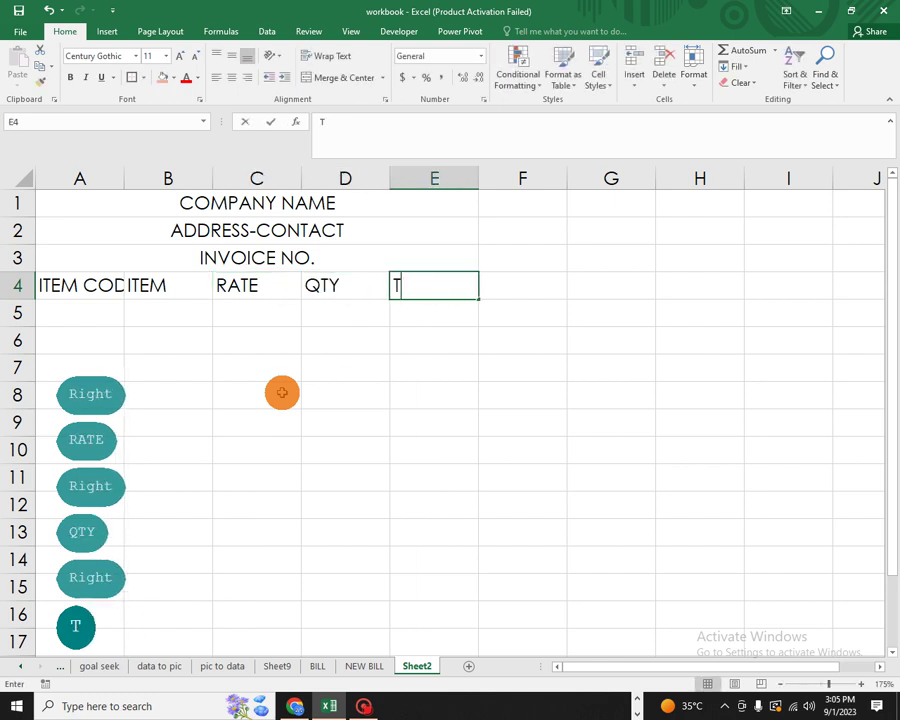
{"action": "type", "text": "OTAL"}
{"action": "key", "text": "Down"}
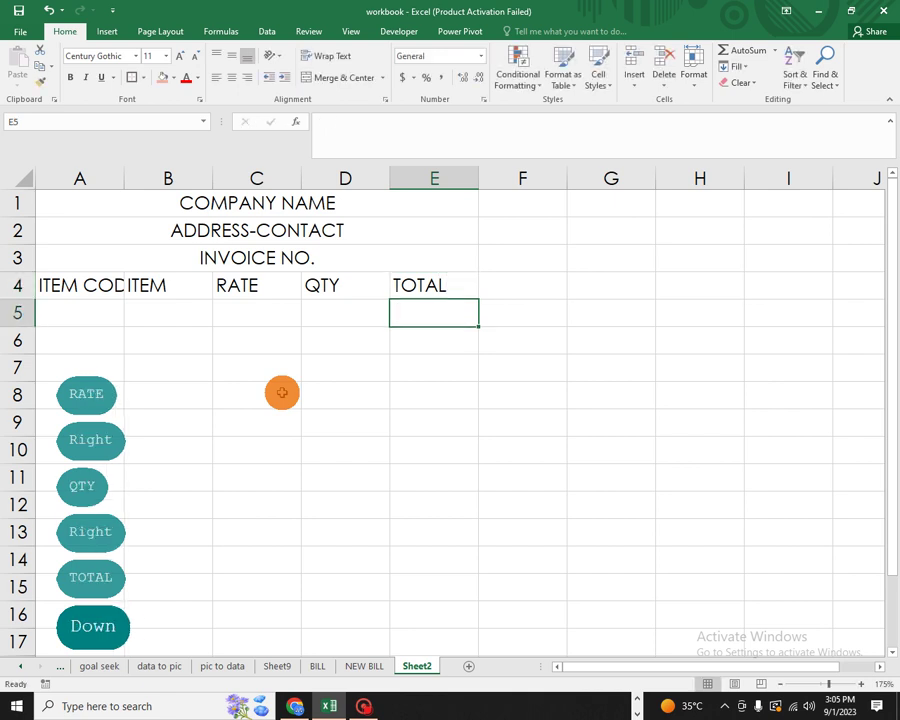
- Fill the ITEM CODE column in A5:A12 with 56, 13, 26, 89, 45, 22, 232 and 56
{"action": "key", "text": "Left"}
{"action": "key", "text": "Left"}
{"action": "key", "text": "Left"}
{"action": "key", "text": "Left"}
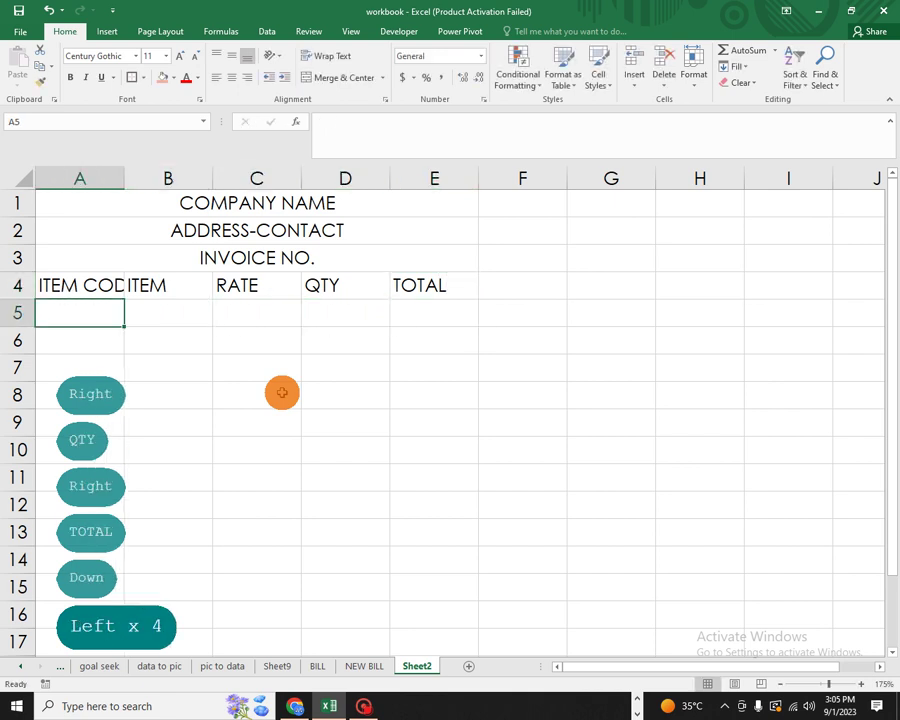
{"action": "type", "text": "56"}
{"action": "key", "text": "Down"}
{"action": "type", "text": "13"}
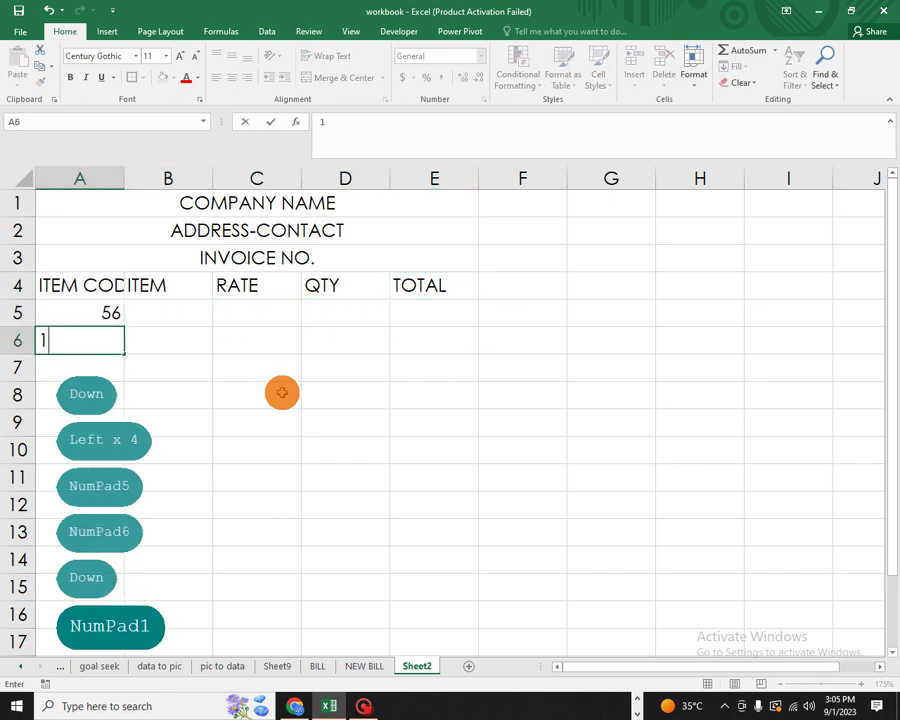
{"action": "key", "text": "Down"}
{"action": "type", "text": "26"}
{"action": "key", "text": "Down"}
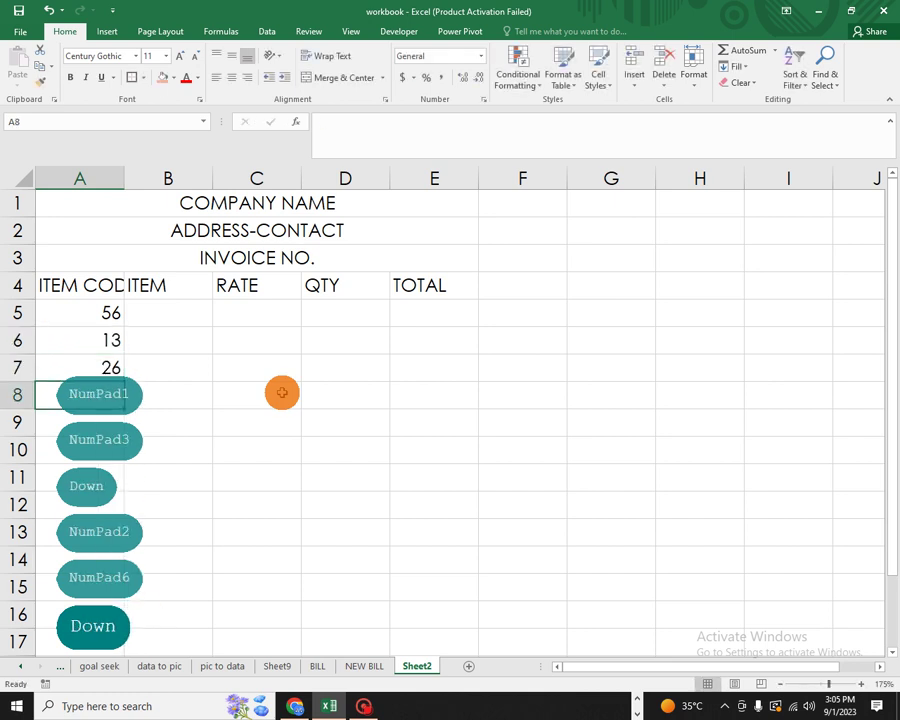
{"action": "type", "text": "89"}
{"action": "key", "text": "Down"}
{"action": "type", "text": "45"}
{"action": "key", "text": "Down"}
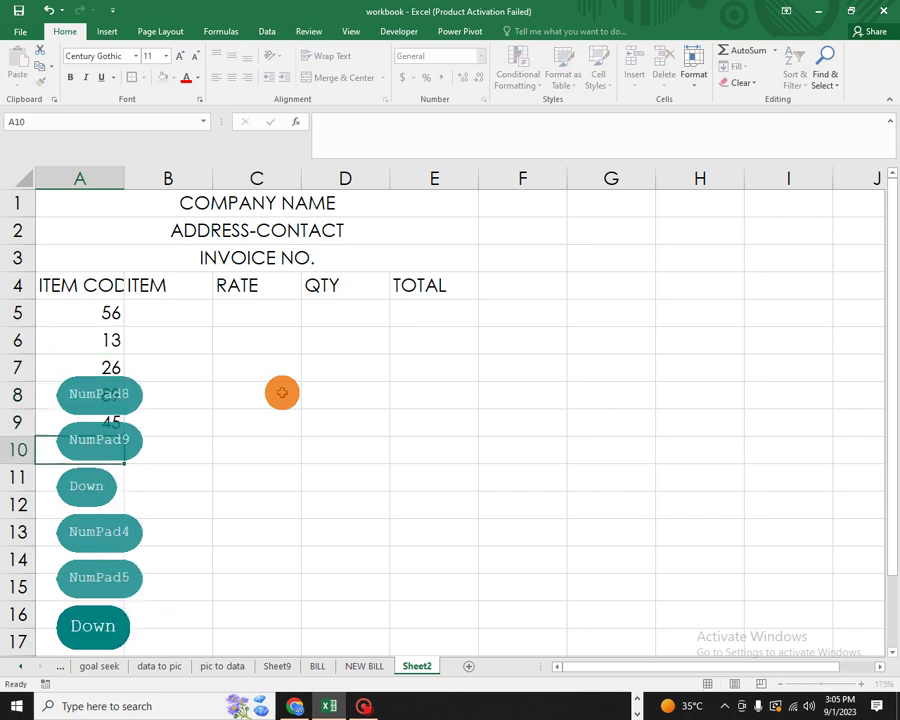
{"action": "type", "text": "223"}
{"action": "key", "text": "BackSpace"}
{"action": "key", "text": "Down"}
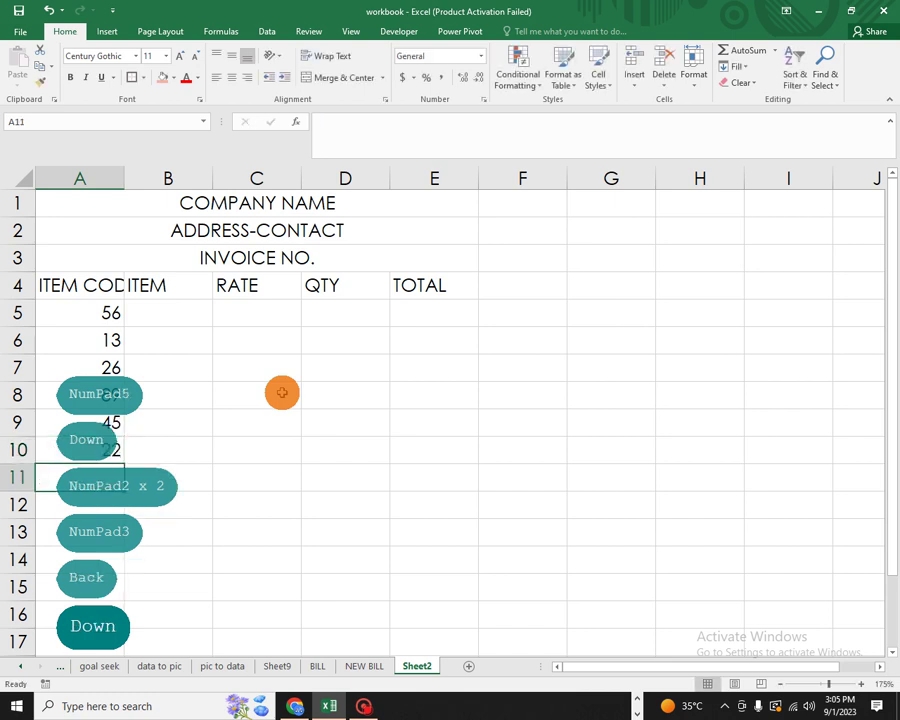
{"action": "type", "text": "232"}
{"action": "key", "text": "Down"}
{"action": "type", "text": "56"}
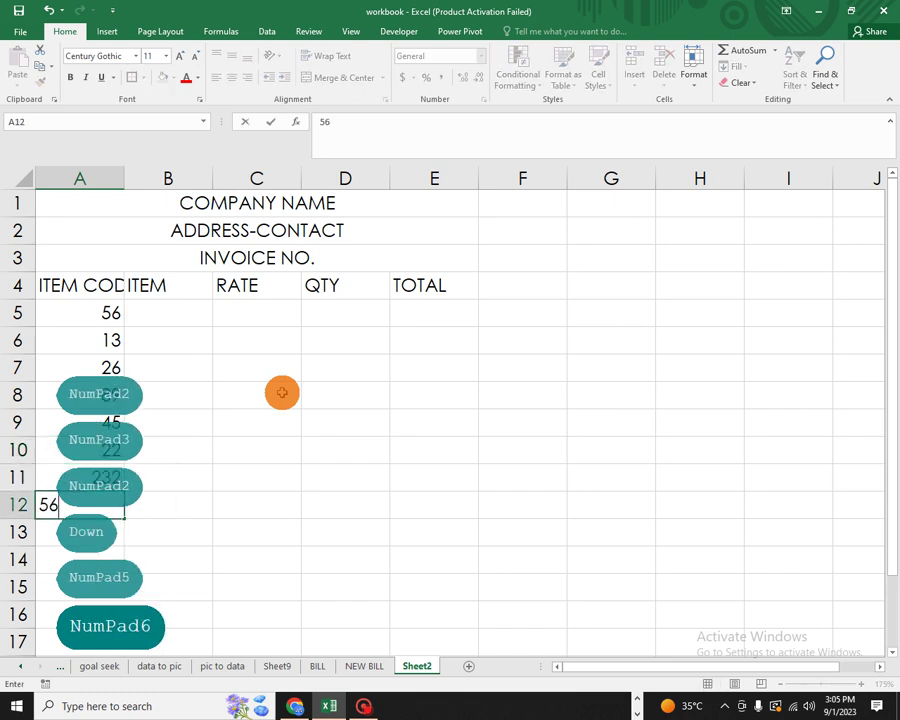
{"action": "key", "text": "Right"}
- Change the last item code in cell A12 to 562
{"action": "key", "text": "Up"}
{"action": "key", "text": "Up"}
{"action": "key", "text": "Up"}
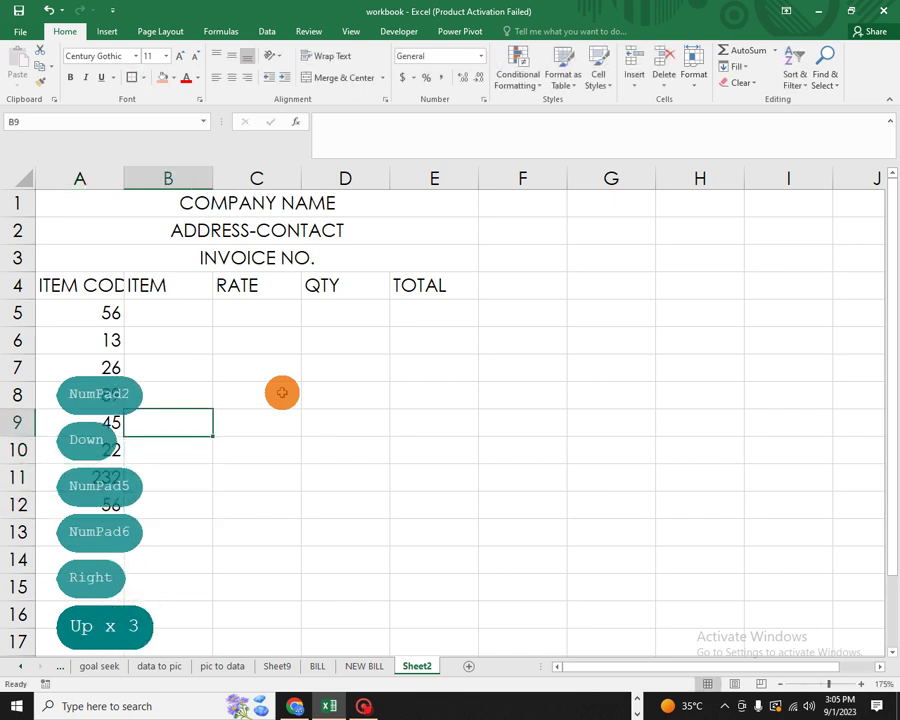
{"action": "key", "text": "Down"}
{"action": "key", "text": "Down"}
{"action": "key", "text": "Left"}
{"action": "key", "text": "Left"}
{"action": "key", "text": "Down"}
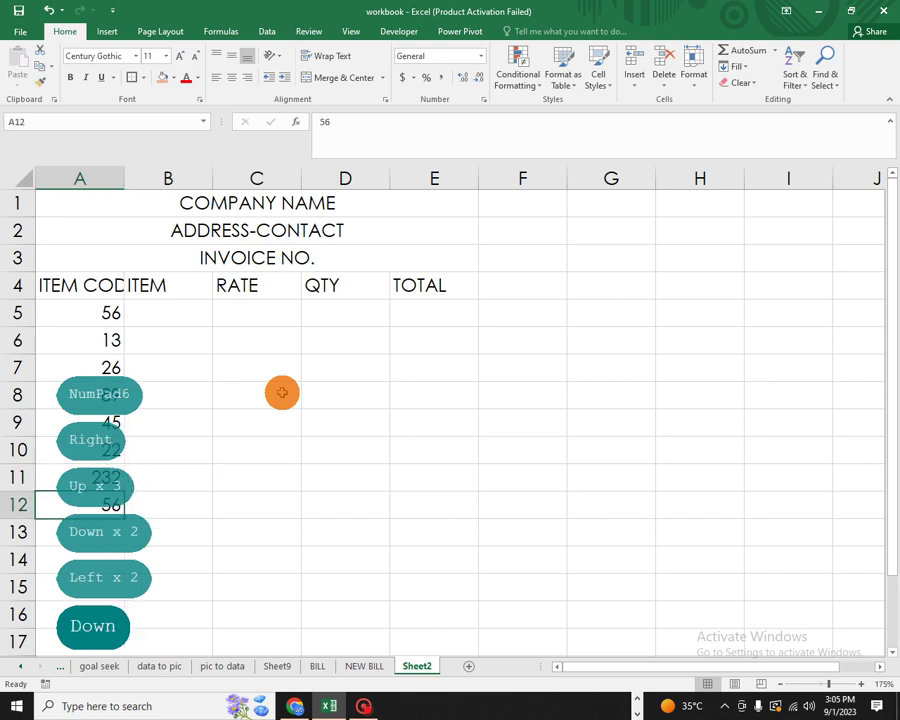
{"action": "type", "text": "562"}
- Enter the items KEYBOARD and MOUSE in cells B5 and B6 of the ITEM column
{"action": "key", "text": "Right"}
{"action": "key", "text": "Up"}
{"action": "key", "text": "Up"}
{"action": "key", "text": "Up"}
{"action": "key", "text": "Up"}
{"action": "key", "text": "Up"}
{"action": "key", "text": "Up"}
{"action": "key", "text": "Up"}
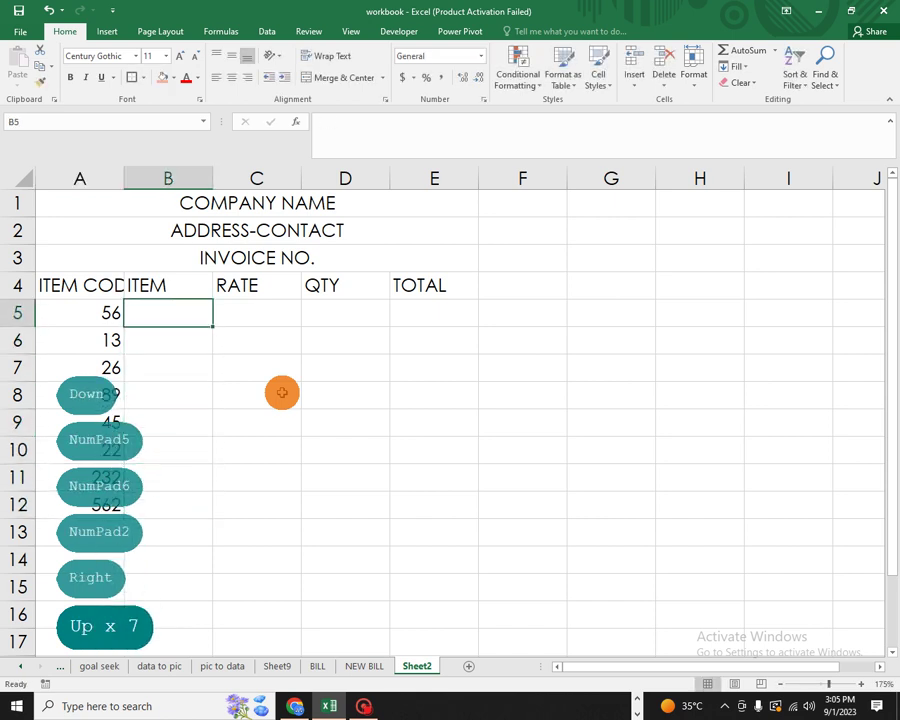
{"action": "type", "text": "KEYBOARD"}
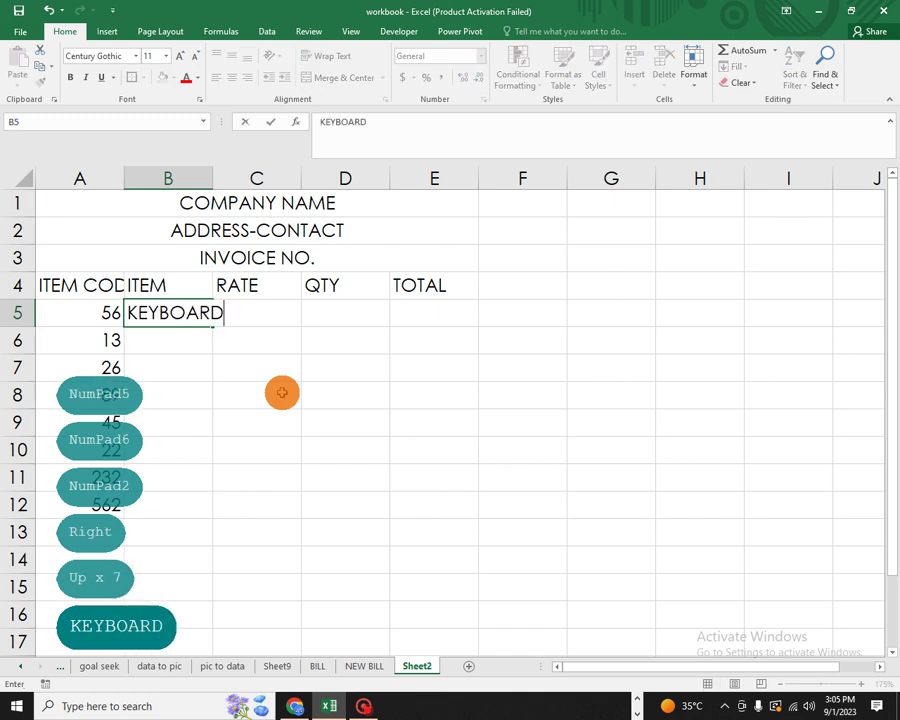
{"action": "key", "text": "Down"}
{"action": "type", "text": "MOUS"}
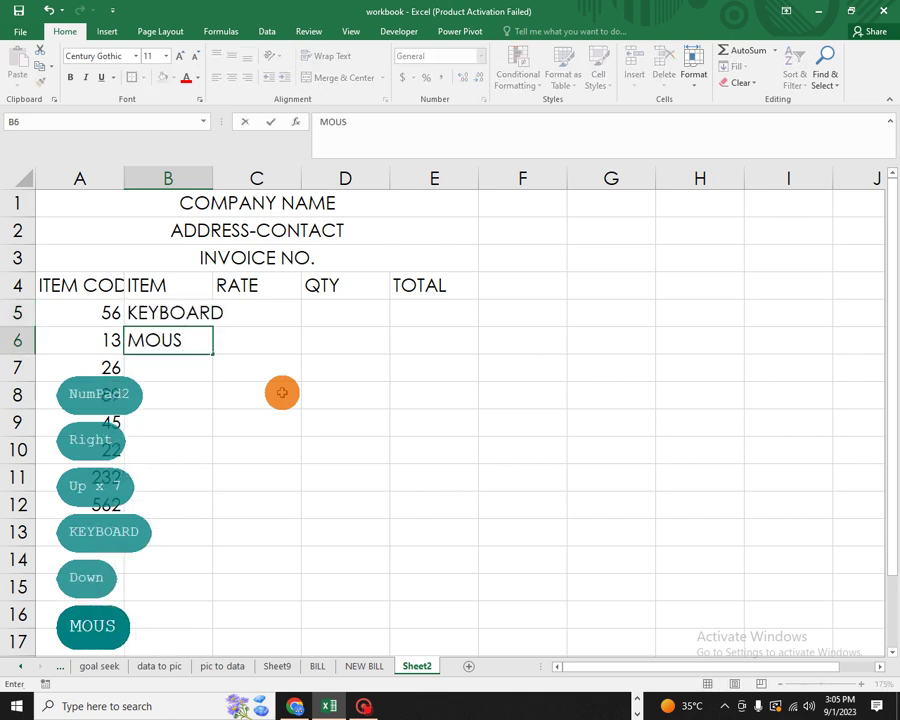
{"action": "key", "text": "Down"}
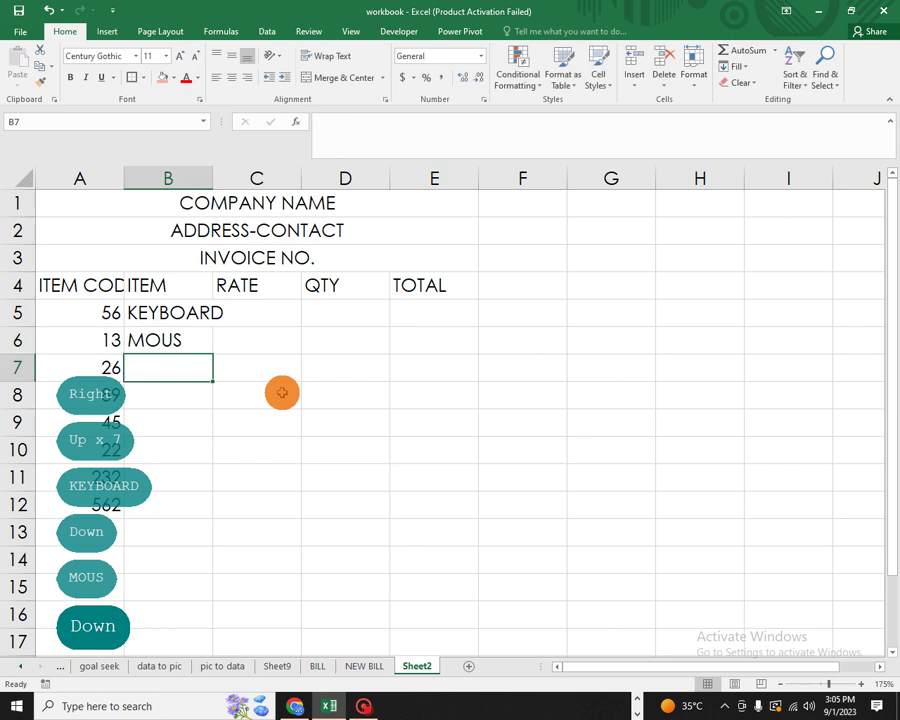
{"action": "key", "text": "Up"}
{"action": "type", "text": "MO"}
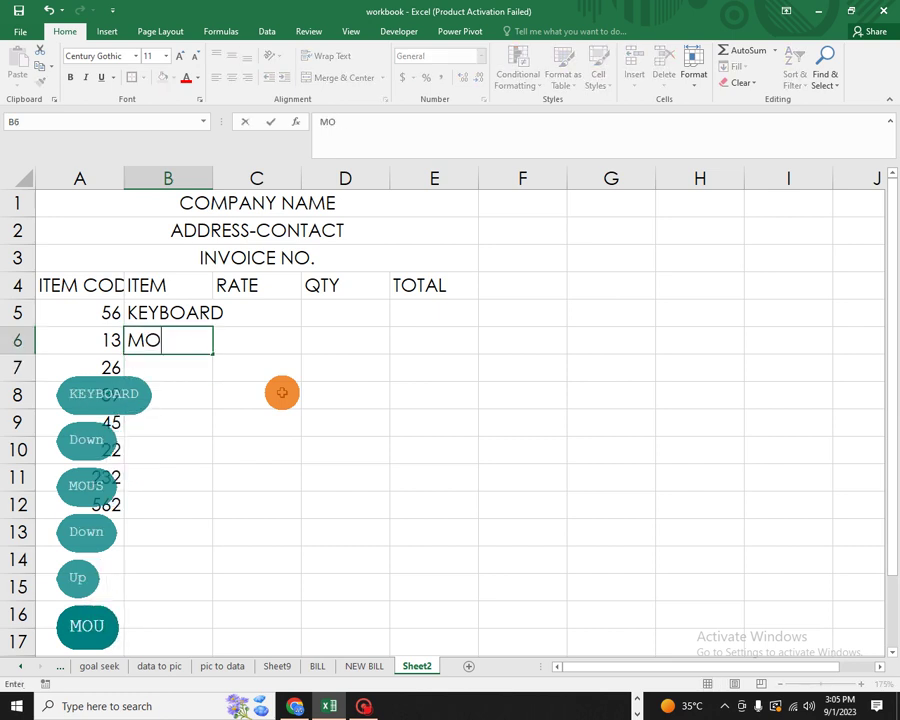
{"action": "type", "text": "USE"}
{"action": "key", "text": "Down"}
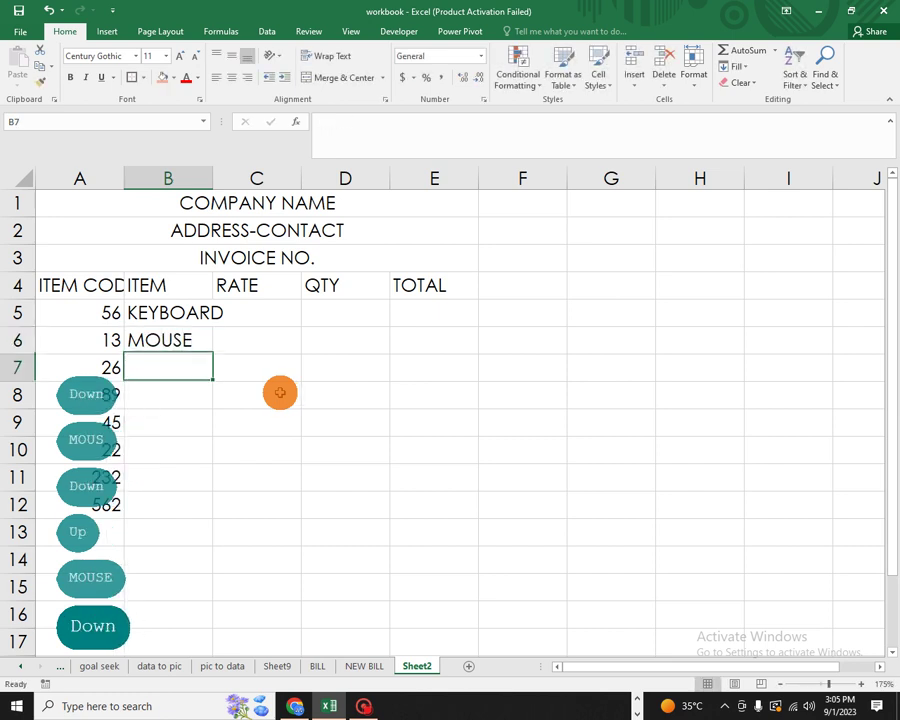
- Enter the items CPU, MONITOR and CAMERA in cells B7 to B9
{"action": "type", "text": "CPU"}
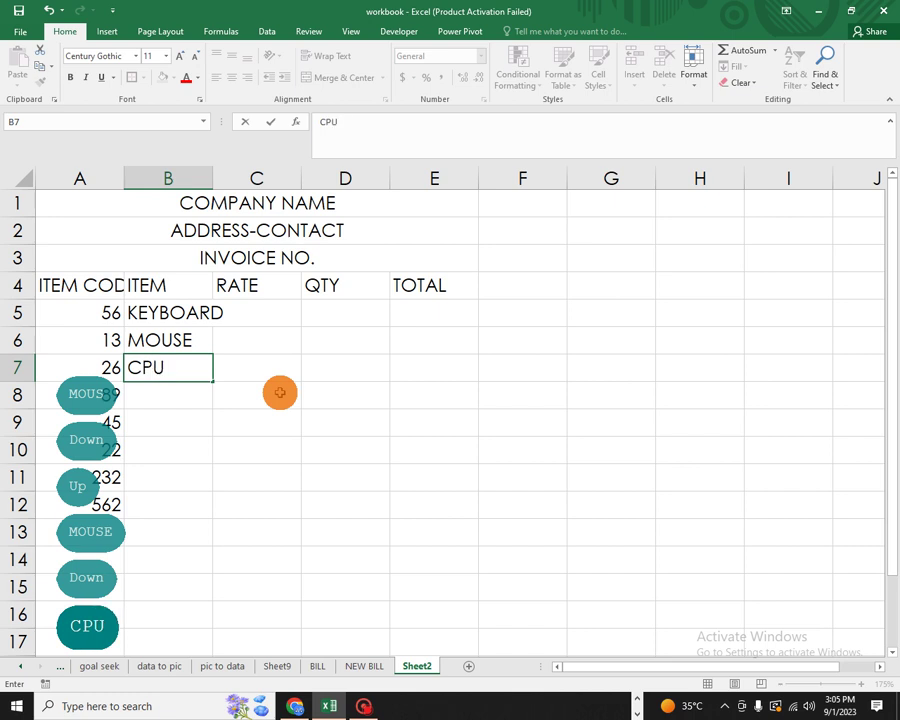
{"action": "key", "text": "Down"}
{"action": "type", "text": "MONI"}
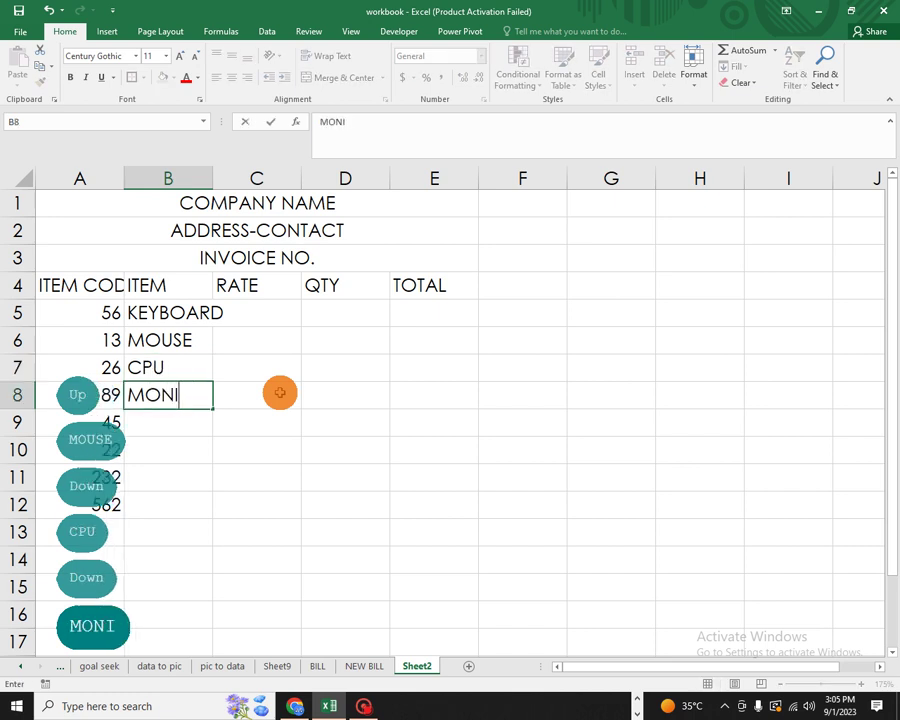
{"action": "type", "text": "TOR"}
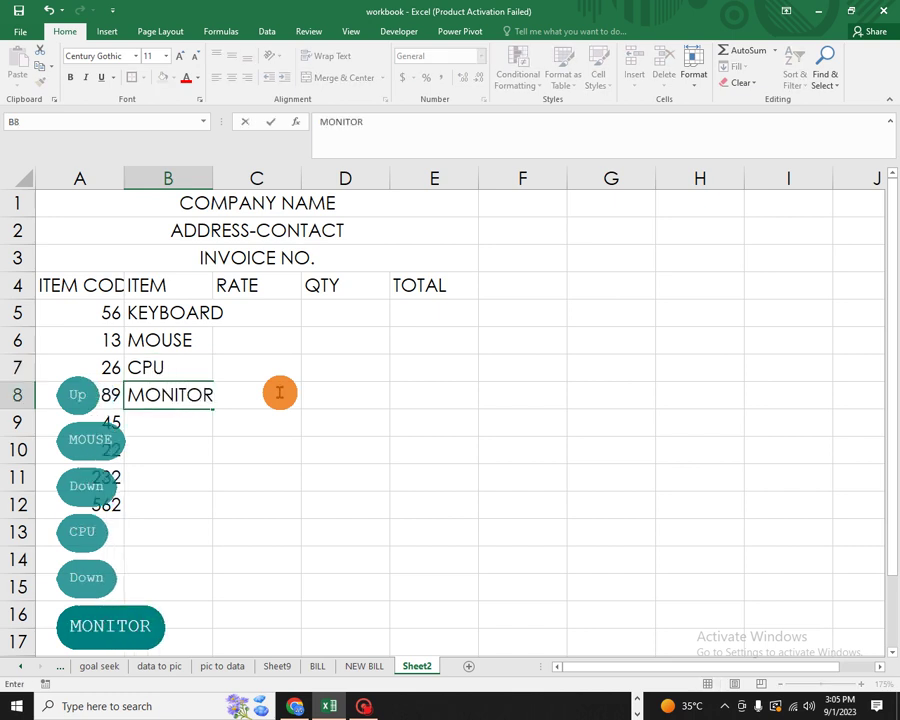
{"action": "key", "text": "Down"}
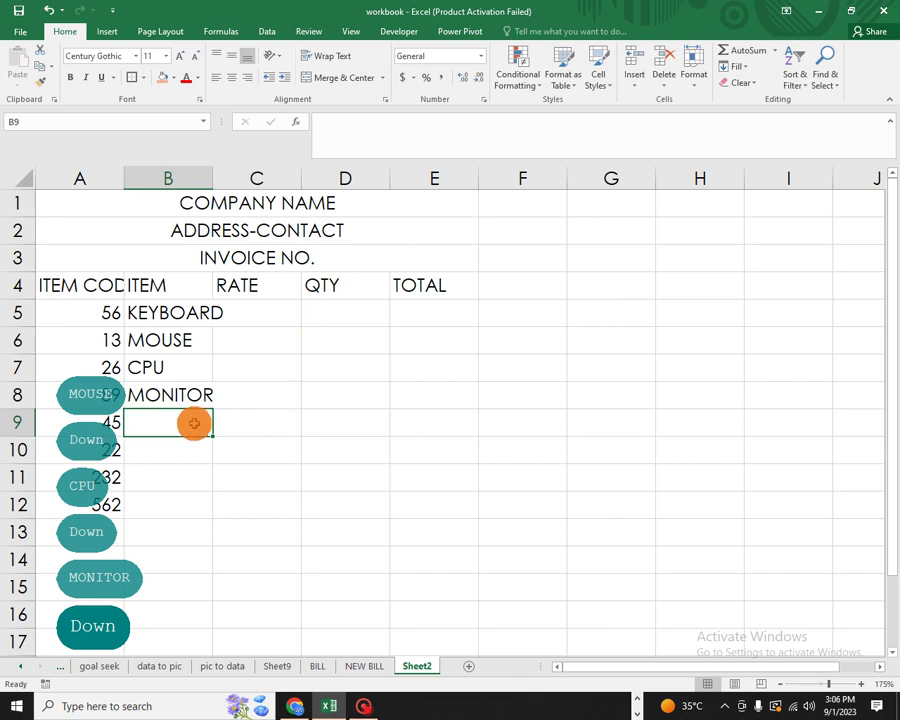
{"action": "type", "text": "CAMERA"}
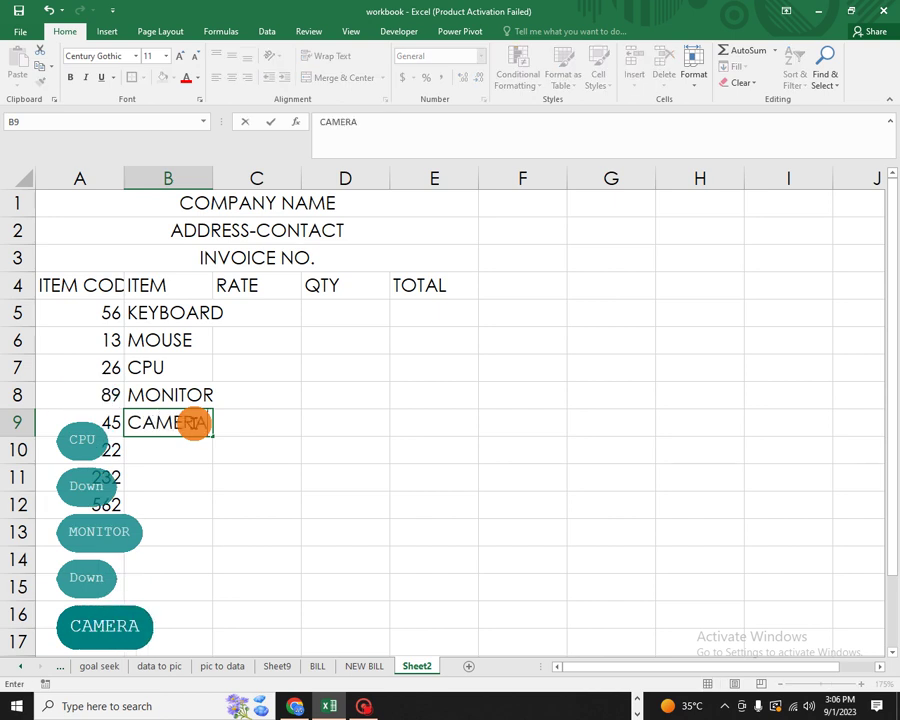
- Enter the items MIC, MOBILE and CHARGER in cells B10 to B12, and autofit the width of column B
{"action": "key", "text": "Down"}
{"action": "type", "text": "MI"}
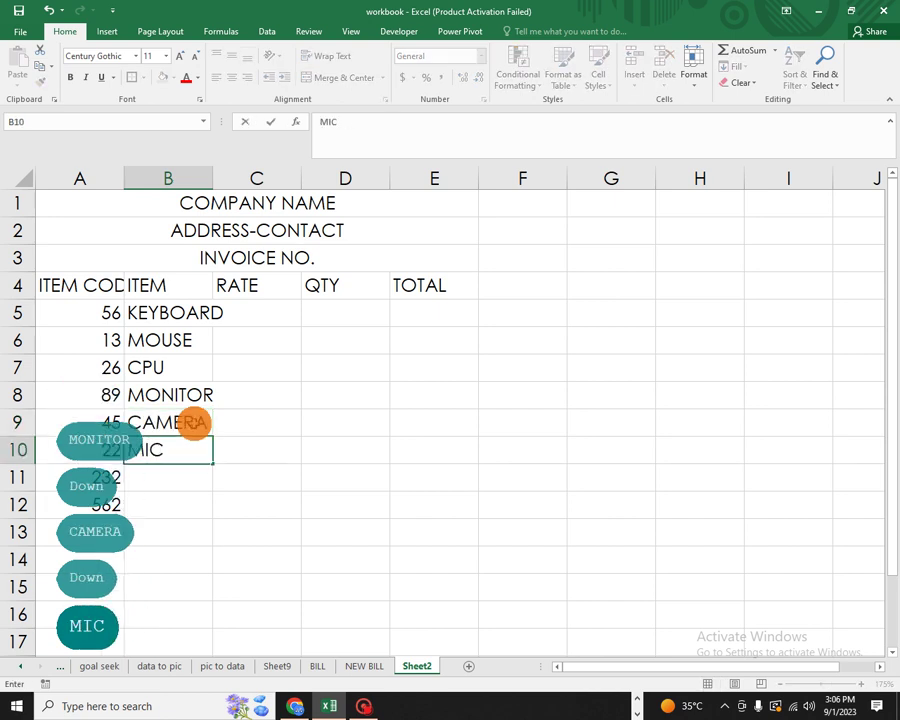
{"action": "key", "text": "Down"}
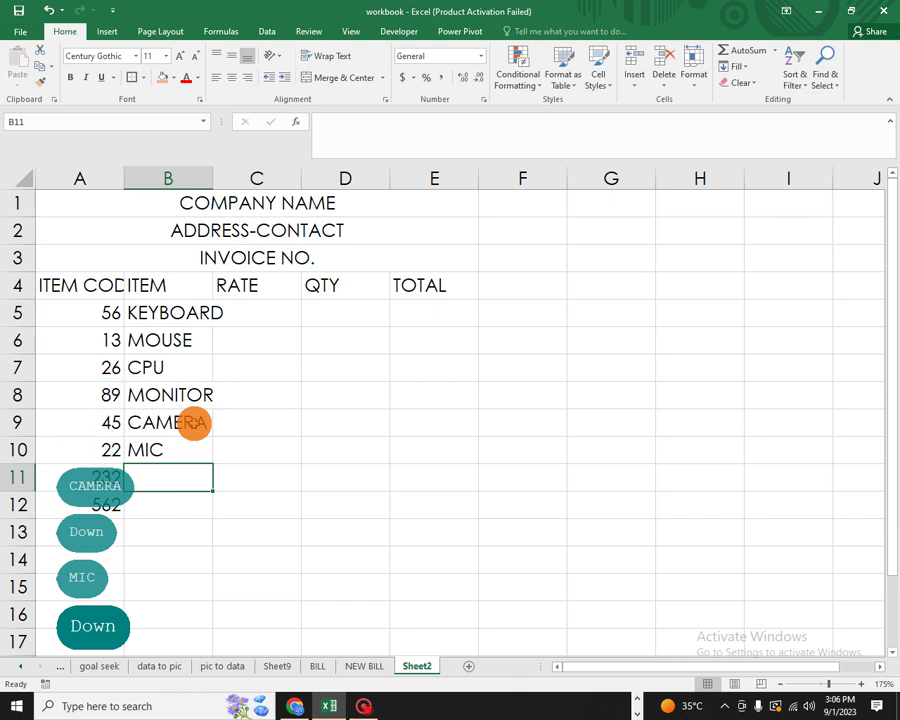
{"action": "type", "text": "MOBIE"}
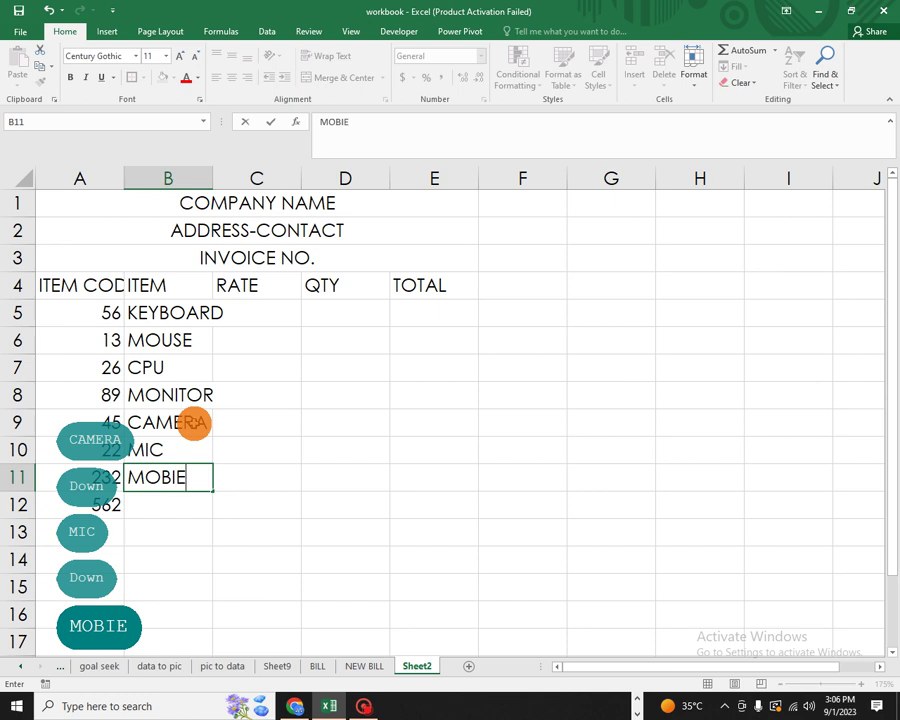
{"action": "key", "text": "BackSpace"}
{"action": "type", "text": "LE"}
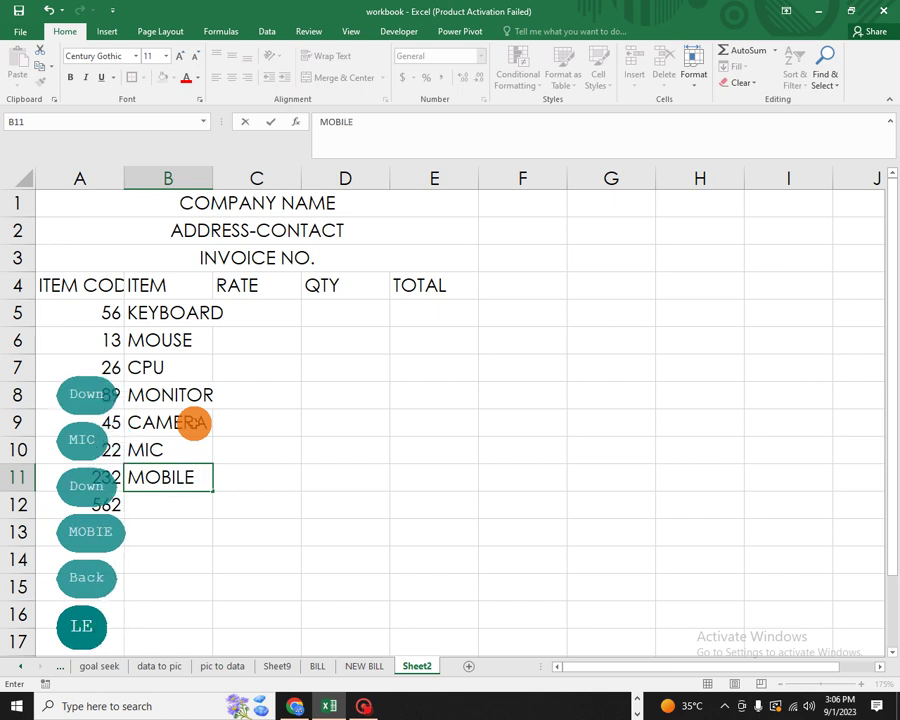
{"action": "key", "text": "Down"}
{"action": "type", "text": "CHARGER"}
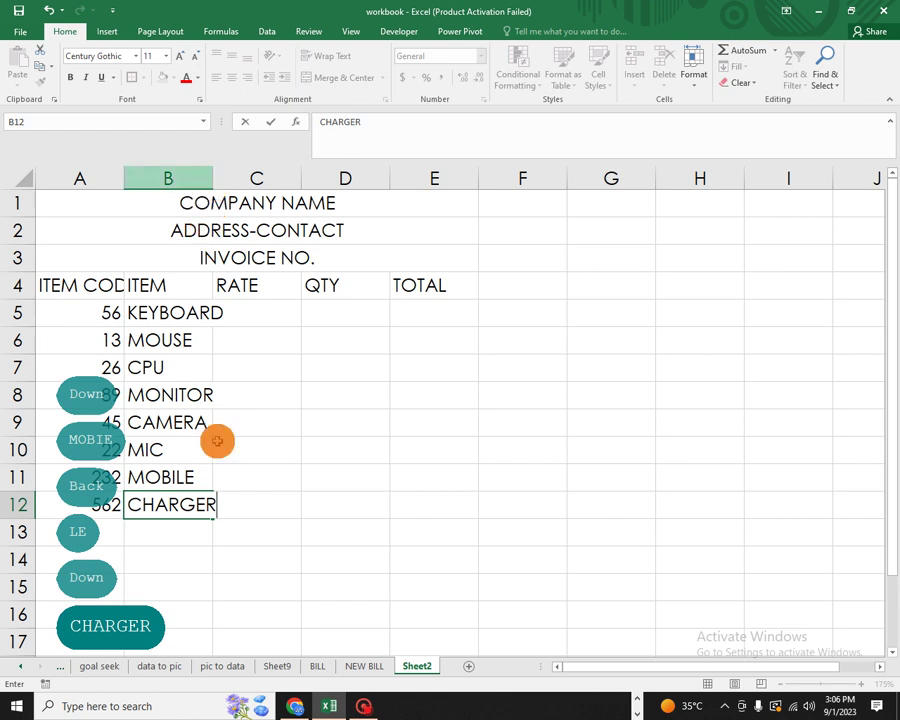
{"action": "left_click", "coordinate": [203, 385]}
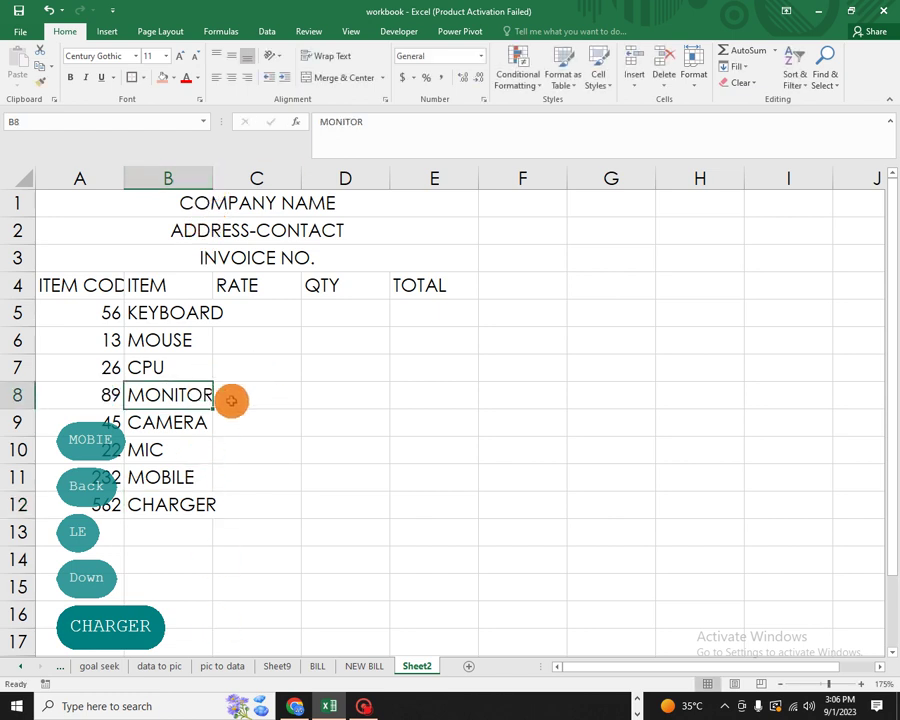
{"action": "double_click", "coordinate": [211, 184]}
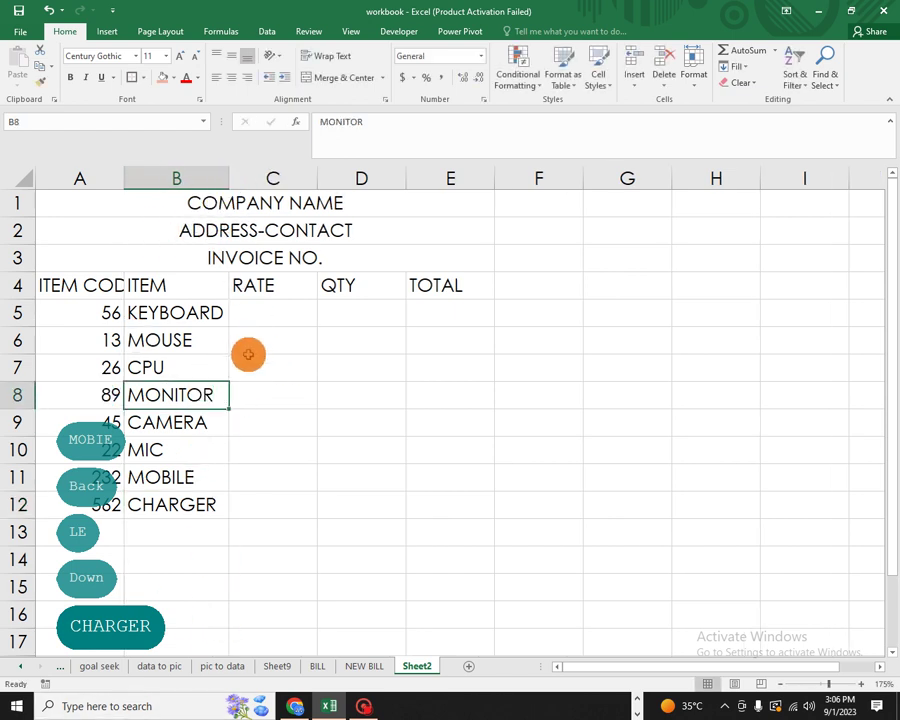
- Enter the rates 265 for KEYBOARD, 120 for MOUSE and 985 for CPU in cells C5 to C7
{"action": "left_click", "coordinate": [275, 321]}
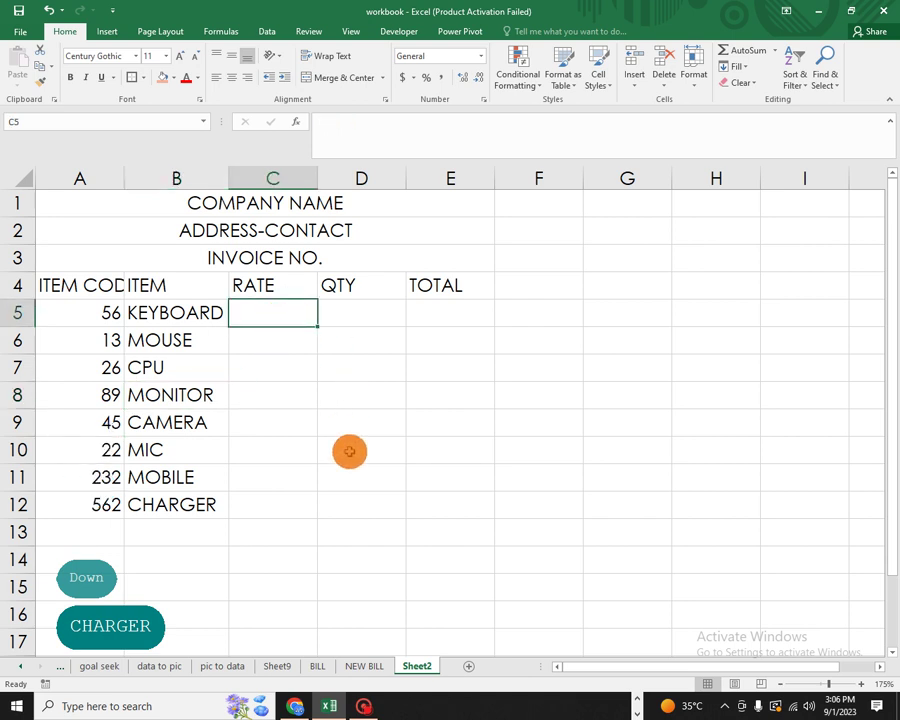
{"action": "type", "text": "26"}
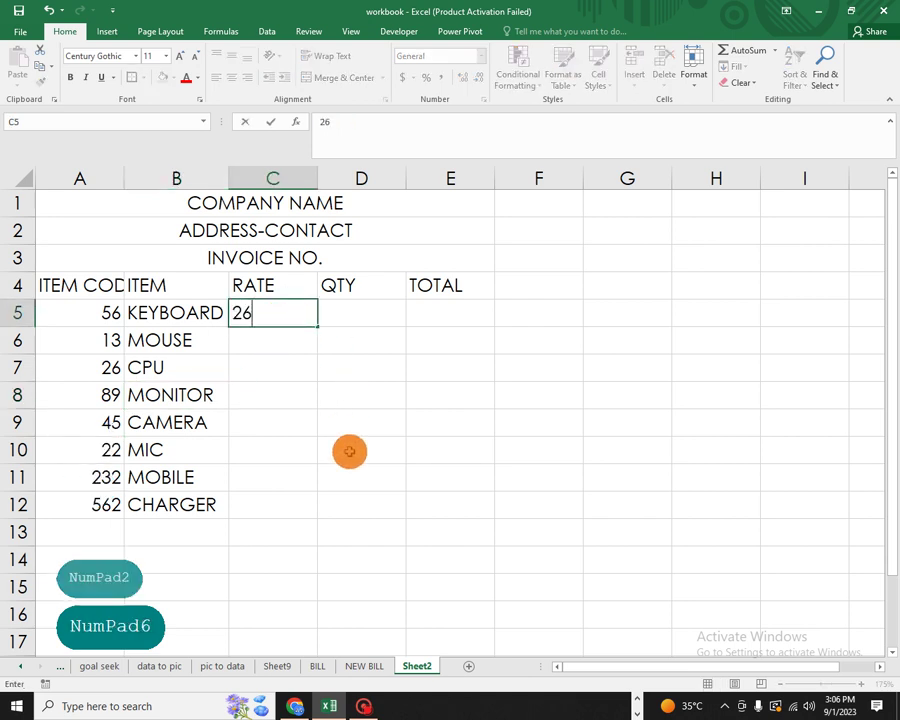
{"action": "type", "text": "5"}
{"action": "key", "text": "Down"}
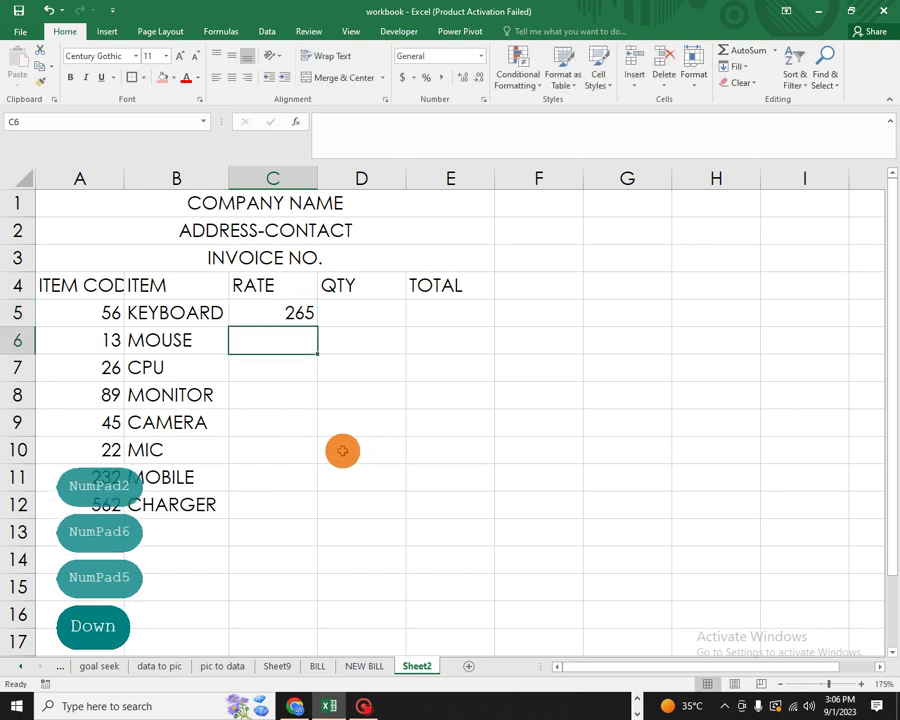
{"action": "key", "text": "Down"}
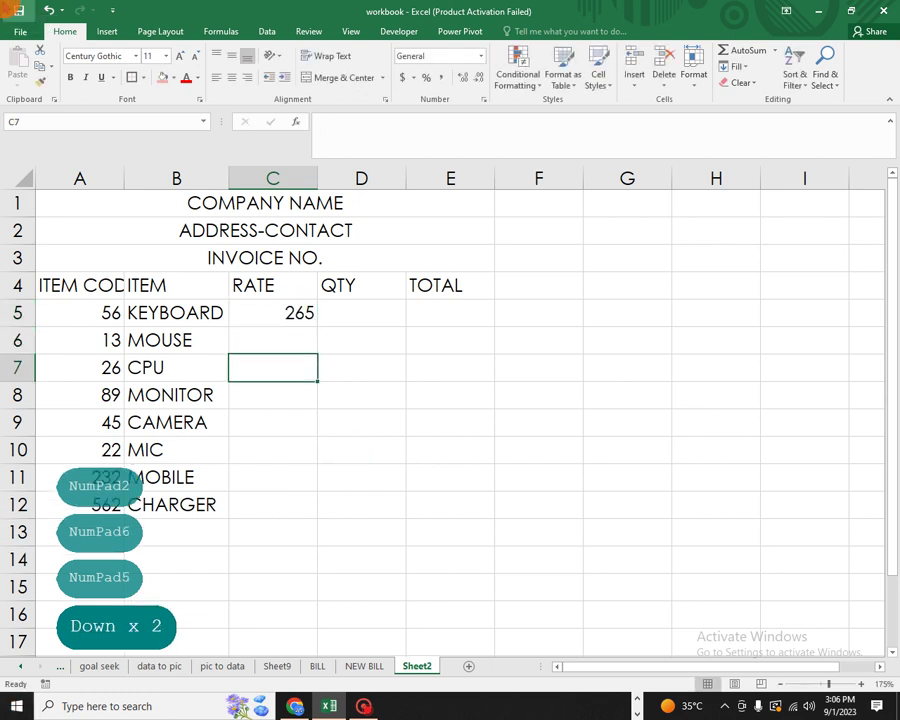
{"action": "type", "text": "985"}
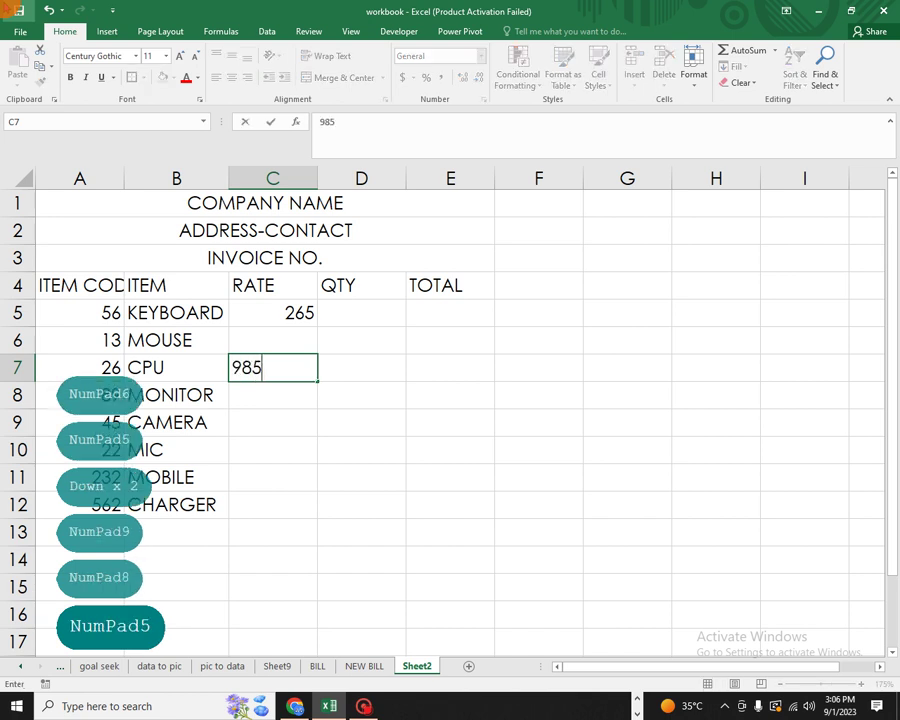
{"action": "key", "text": "Down"}
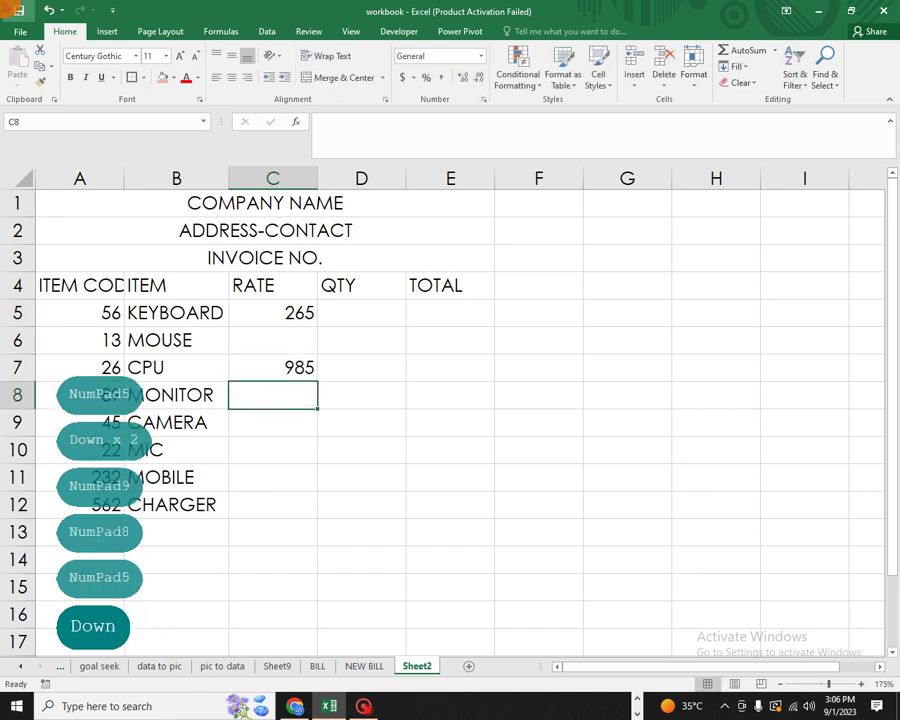
{"action": "key", "text": "Up"}
{"action": "key", "text": "Up"}
{"action": "type", "text": "120"}
{"action": "key", "text": "Down"}
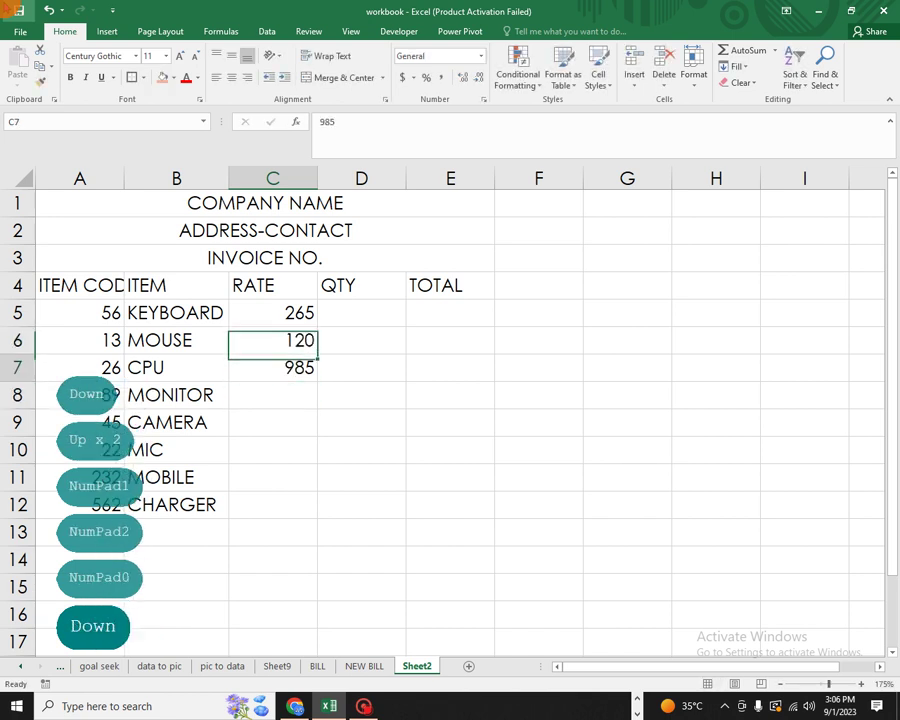
- Fill the remaining rates in C8:C12 with 900, 5000, 200, 9500 and 120
{"action": "key", "text": "Down"}
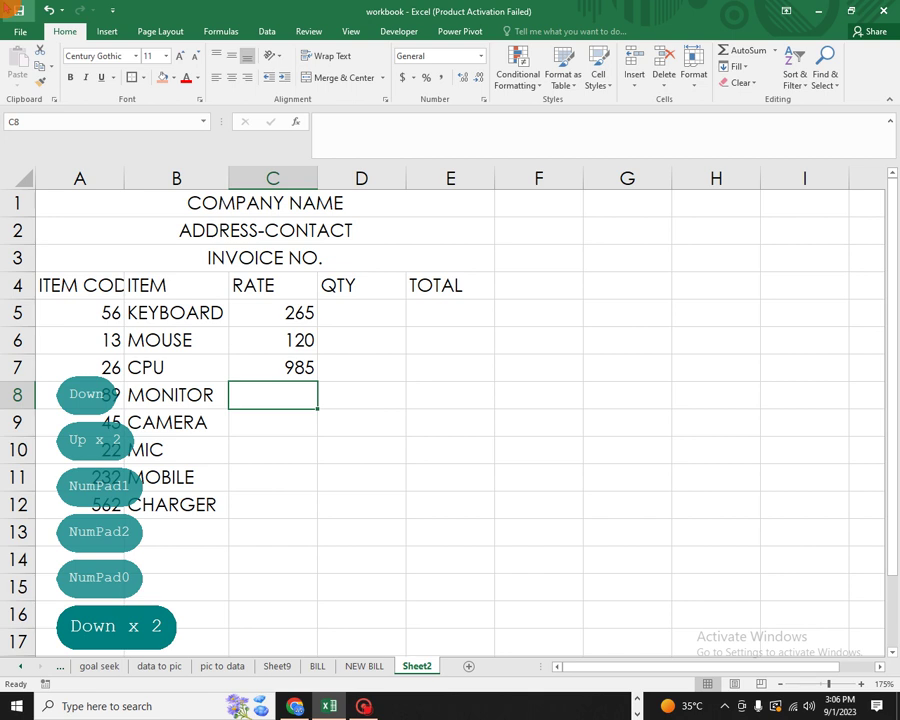
{"action": "type", "text": "900"}
{"action": "key", "text": "Down"}
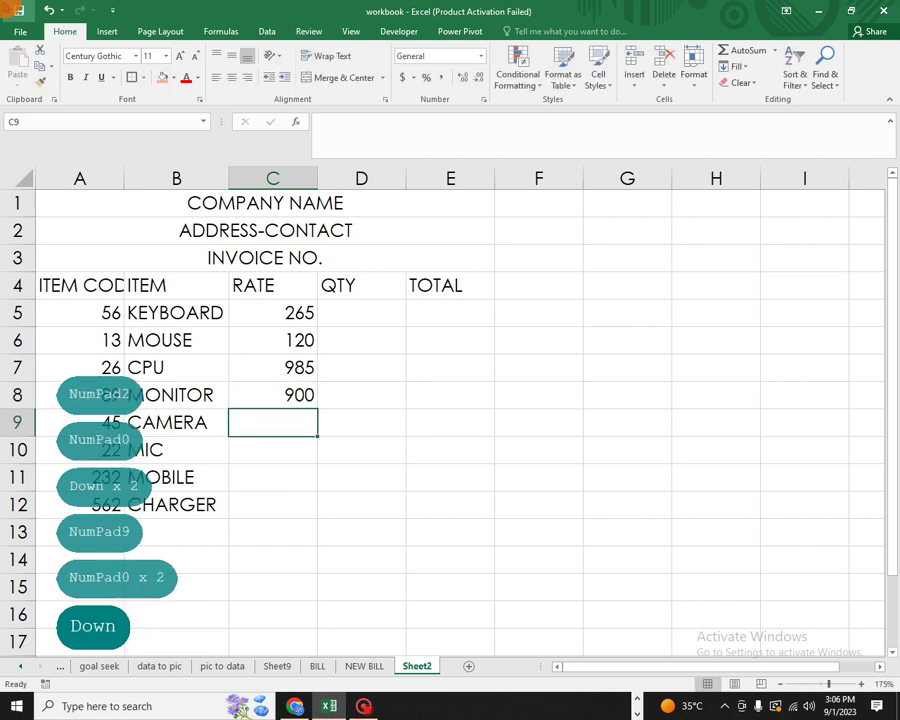
{"action": "type", "text": "500"}
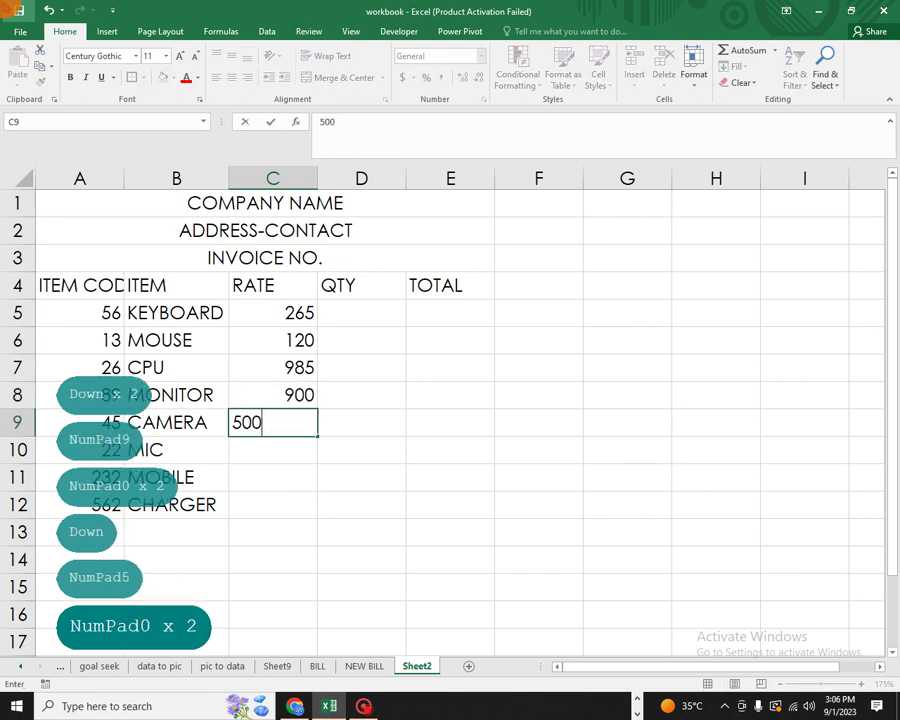
{"action": "type", "text": "0"}
{"action": "key", "text": "Down"}
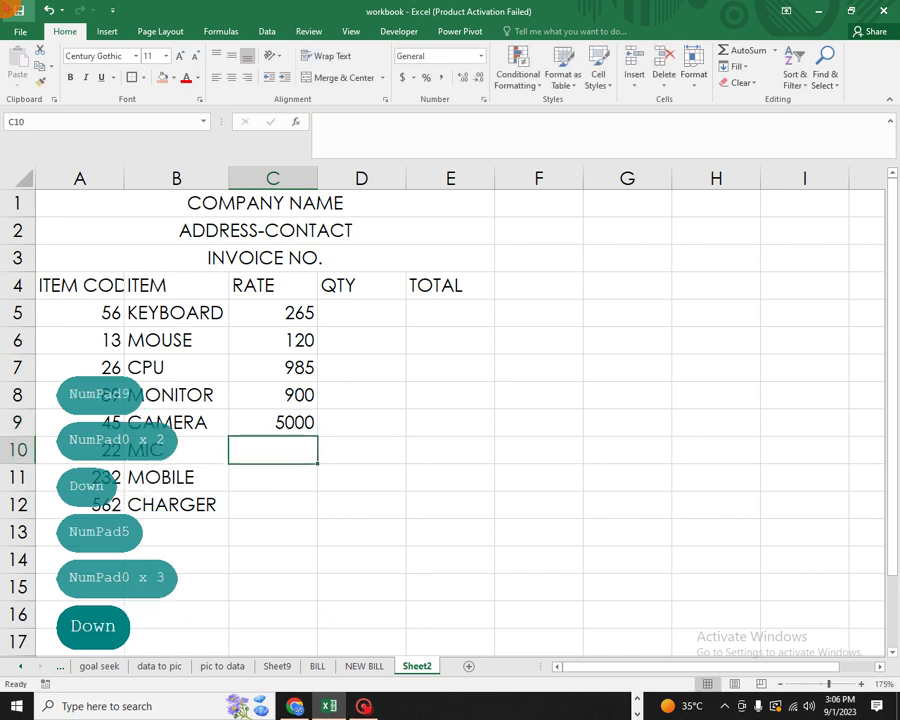
{"action": "type", "text": "200"}
{"action": "key", "text": "Down"}
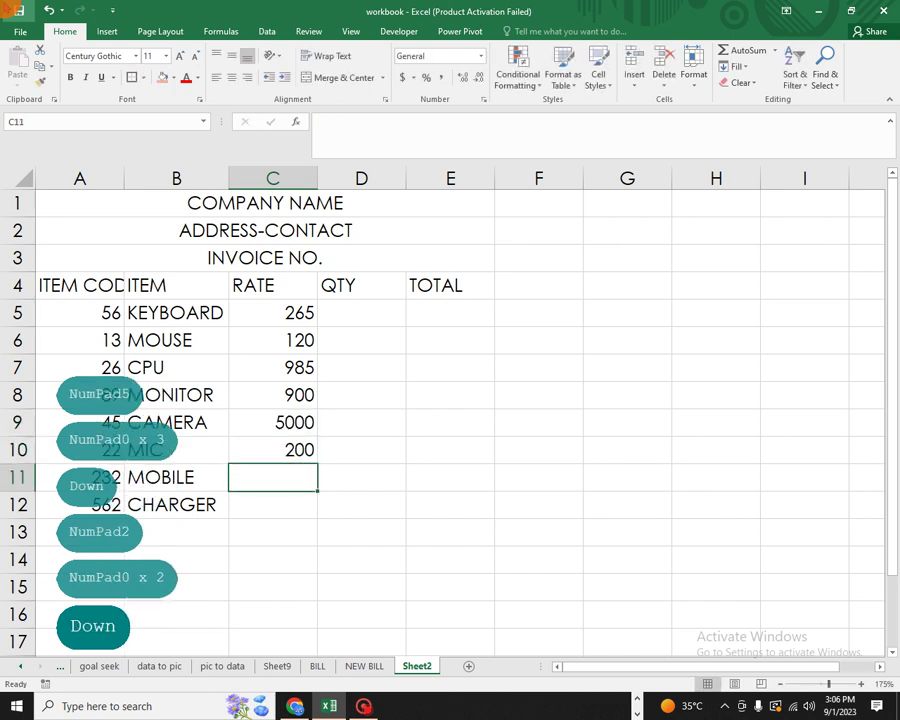
{"action": "type", "text": "9500"}
{"action": "key", "text": "Down"}
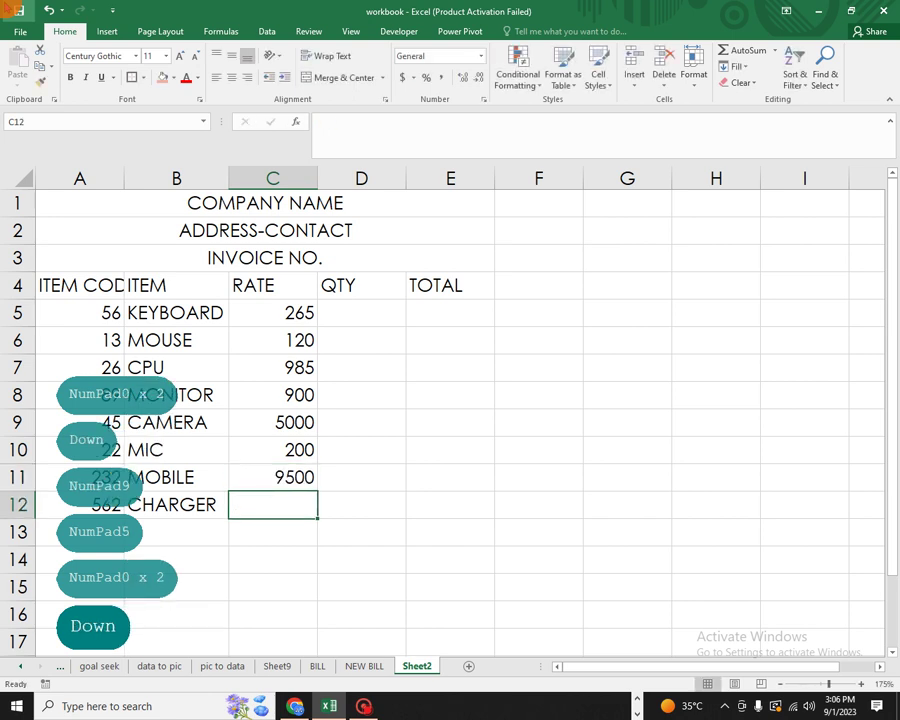
{"action": "type", "text": "120"}
- Enter a quantity of 2 for KEYBOARD, MOUSE, CPU and MONITOR in cells D5 to D8
{"action": "key", "text": "Right"}
{"action": "key", "text": "Up"}
{"action": "key", "text": "Up"}
{"action": "key", "text": "Up"}
{"action": "key", "text": "Up"}
{"action": "key", "text": "Up"}
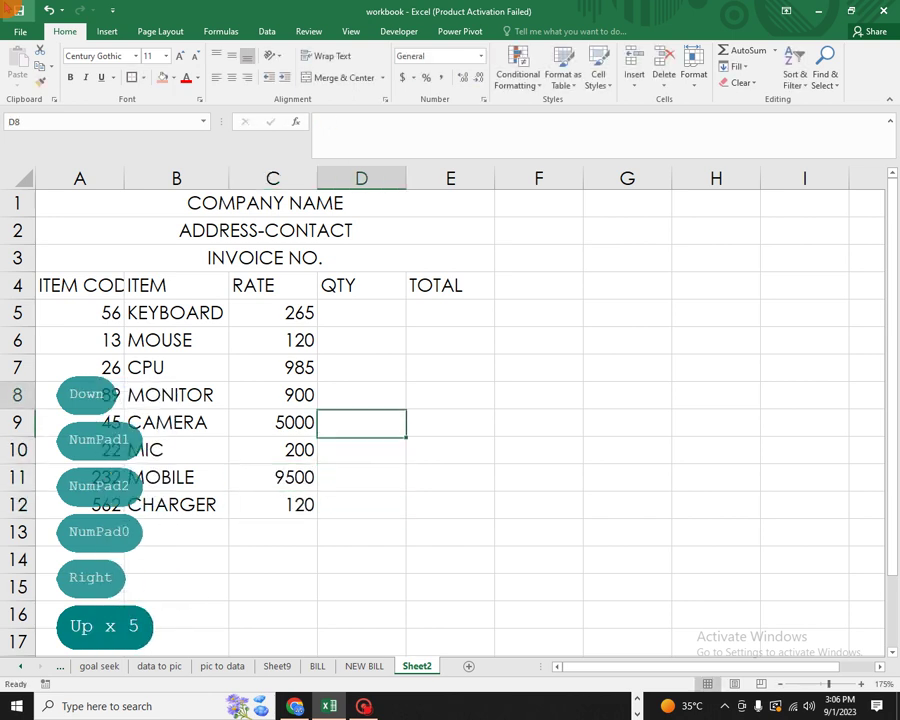
{"action": "key", "text": "Up"}
{"action": "key", "text": "Up"}
{"action": "type", "text": "2"}
{"action": "key", "text": "Down"}
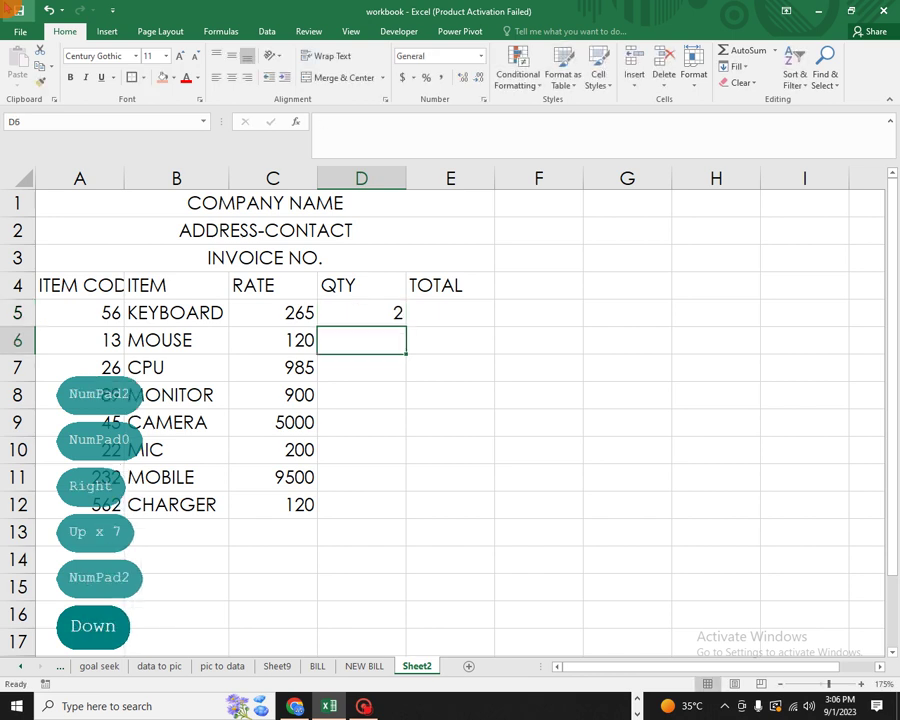
{"action": "type", "text": "2"}
{"action": "key", "text": "Down"}
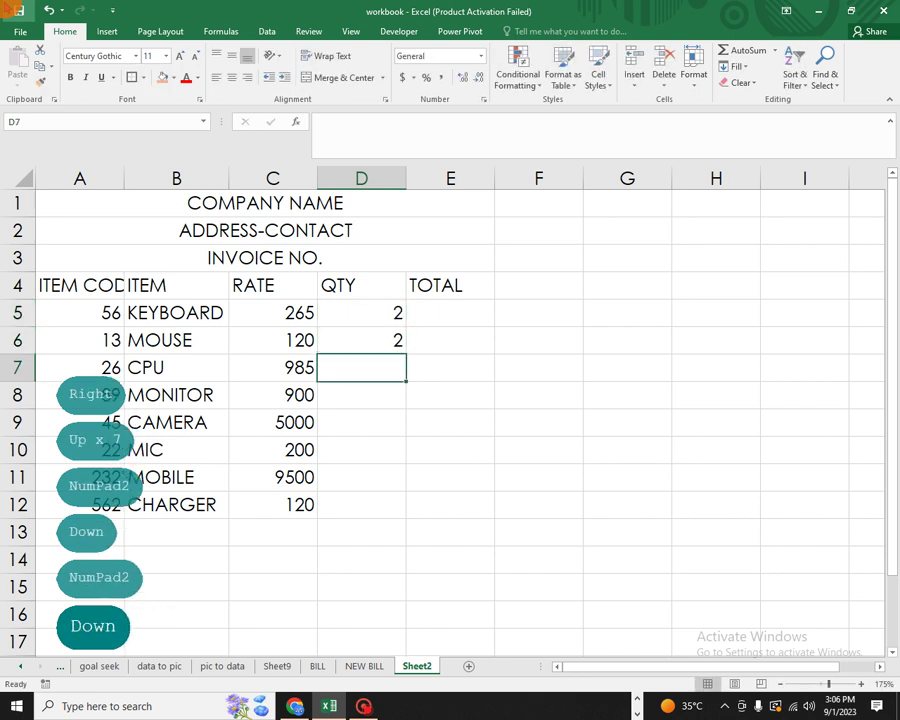
{"action": "type", "text": "2"}
{"action": "key", "text": "Down"}
{"action": "type", "text": "2"}
{"action": "key", "text": "Down"}
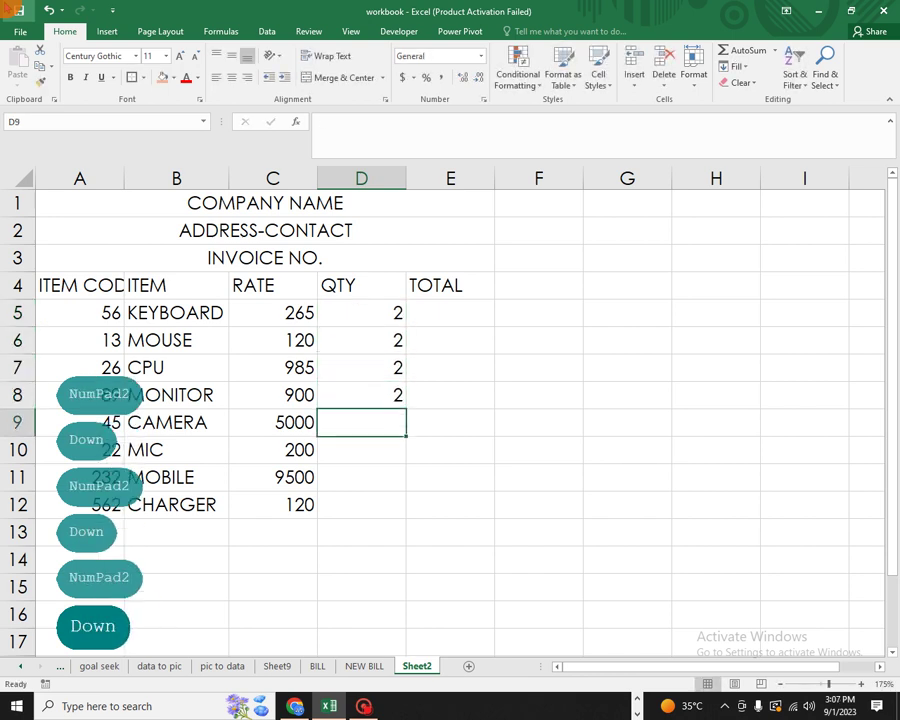
- Enter the quantities 5 for CAMERA, 3 for MIC, 6 for MOBILE and 6 for CHARGER in cells D9 to D12
{"action": "type", "text": "5"}
{"action": "key", "text": "Down"}
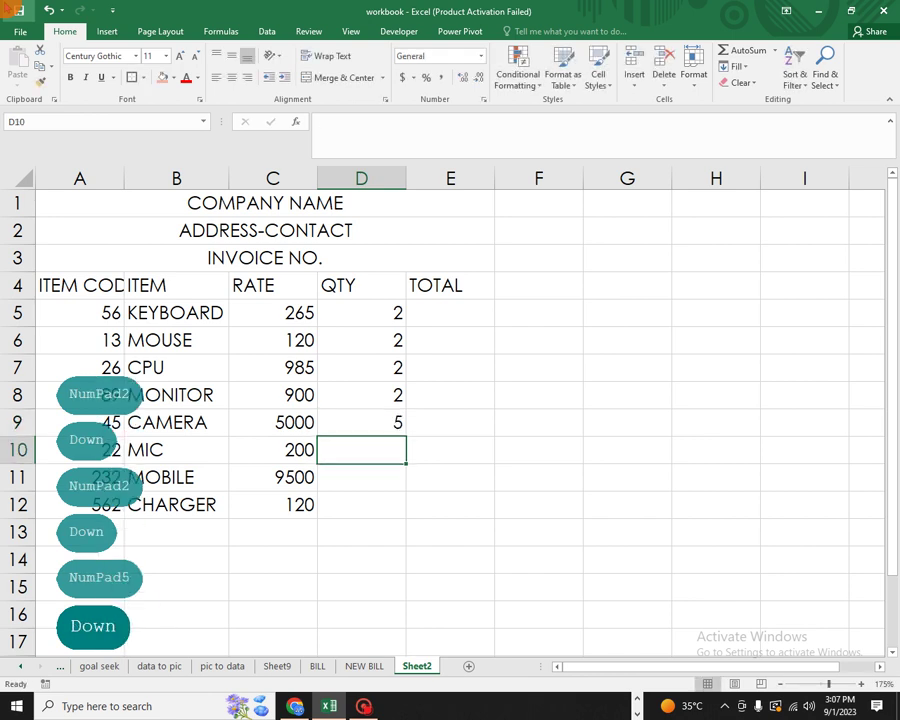
{"action": "type", "text": "3"}
{"action": "key", "text": "Down"}
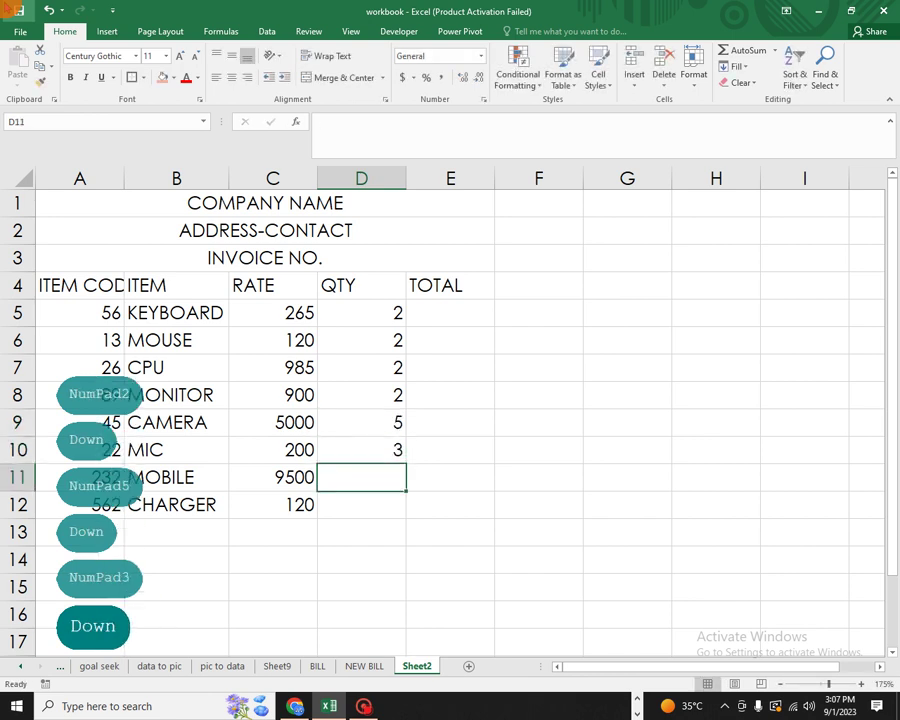
{"action": "type", "text": "2"}
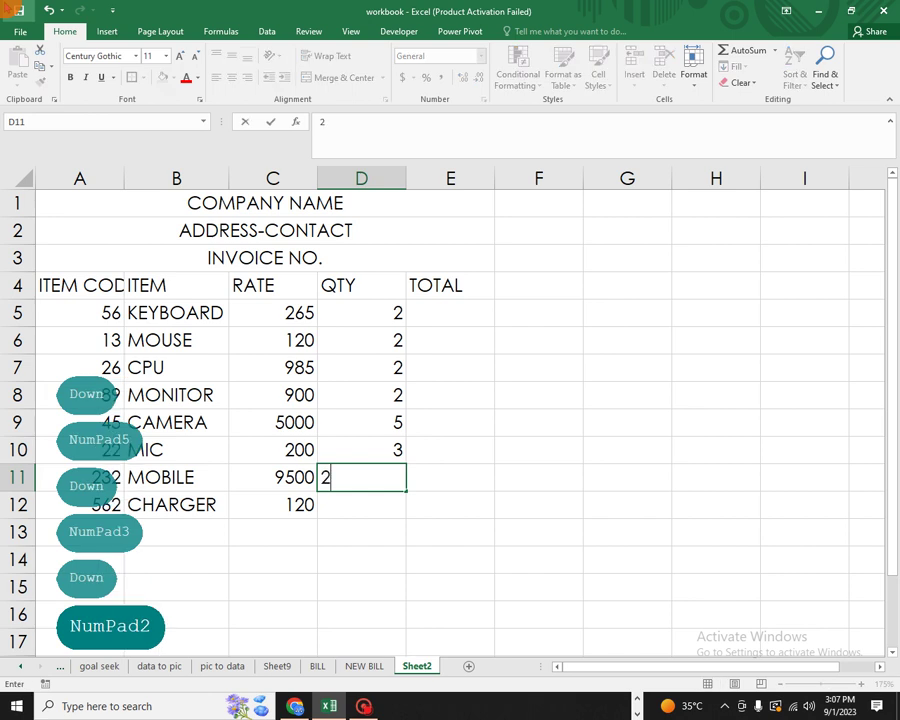
{"action": "key", "text": "BackSpace"}
{"action": "type", "text": "6"}
{"action": "key", "text": "Down"}
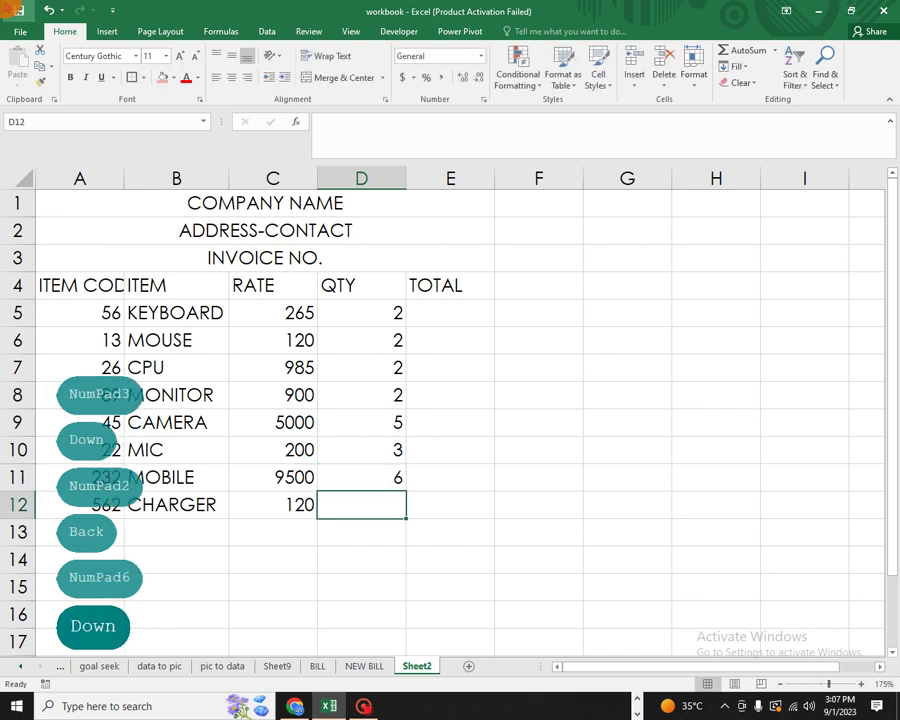
{"action": "type", "text": "6"}
{"action": "key", "text": "Right"}
{"action": "key", "text": "Up"}
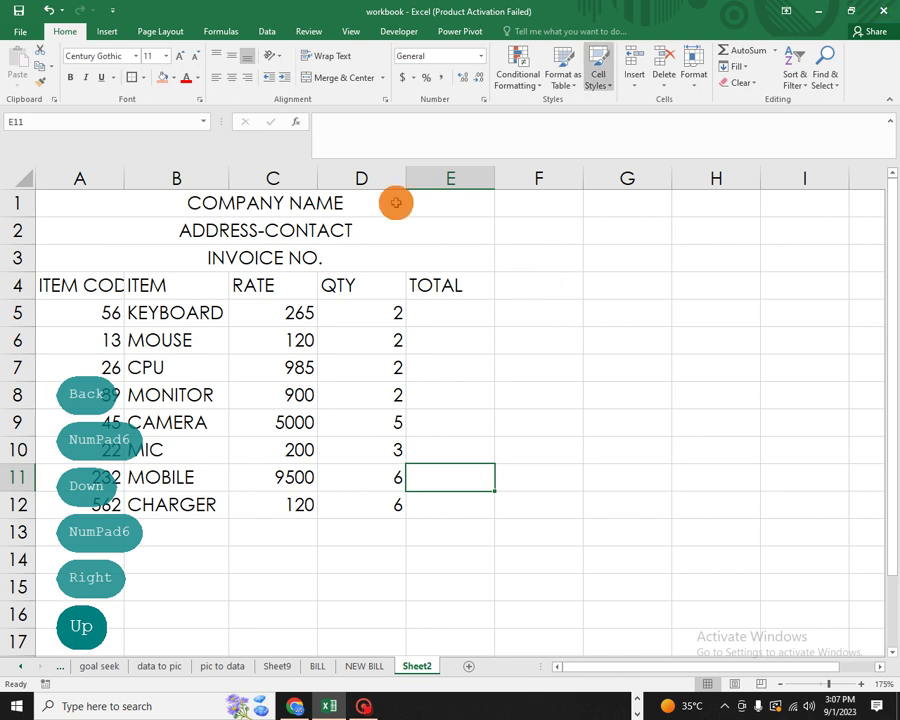
- Calculate the KEYBOARD total in E5 with =D5*C5 and fill the formula down to E12
{"action": "left_click", "coordinate": [480, 316]}
{"action": "type", "text": "="}
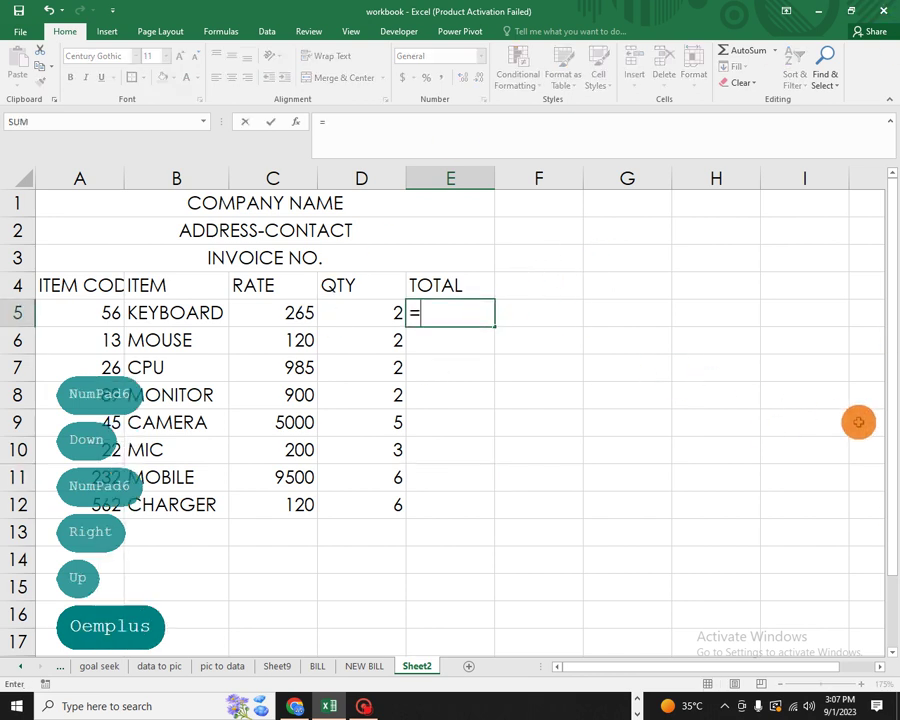
{"action": "key", "text": "Left"}
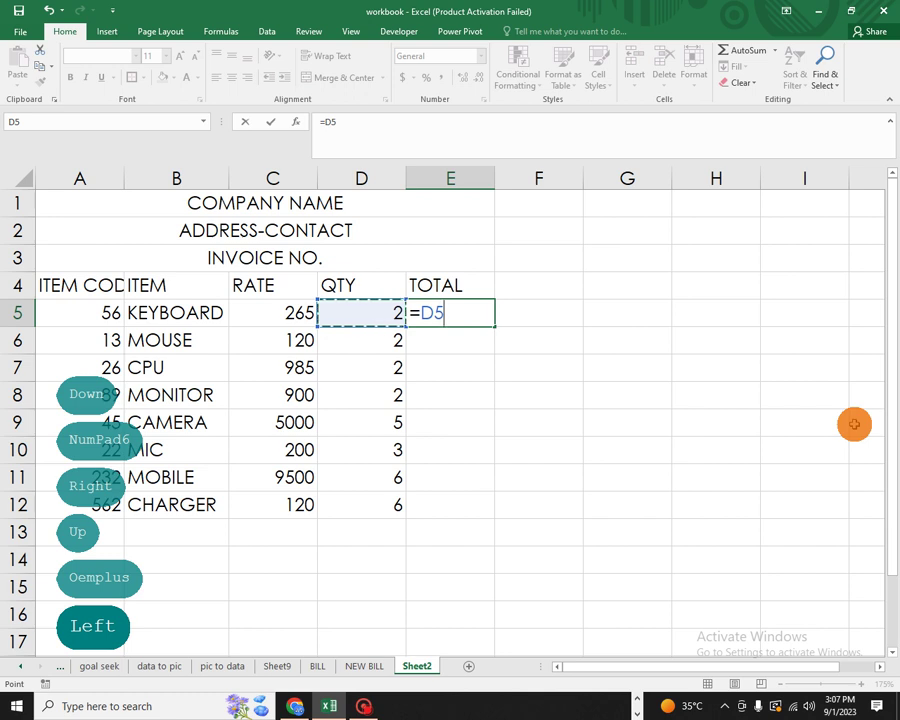
{"action": "type", "text": "*"}
{"action": "key", "text": "Left"}
{"action": "key", "text": "Left"}
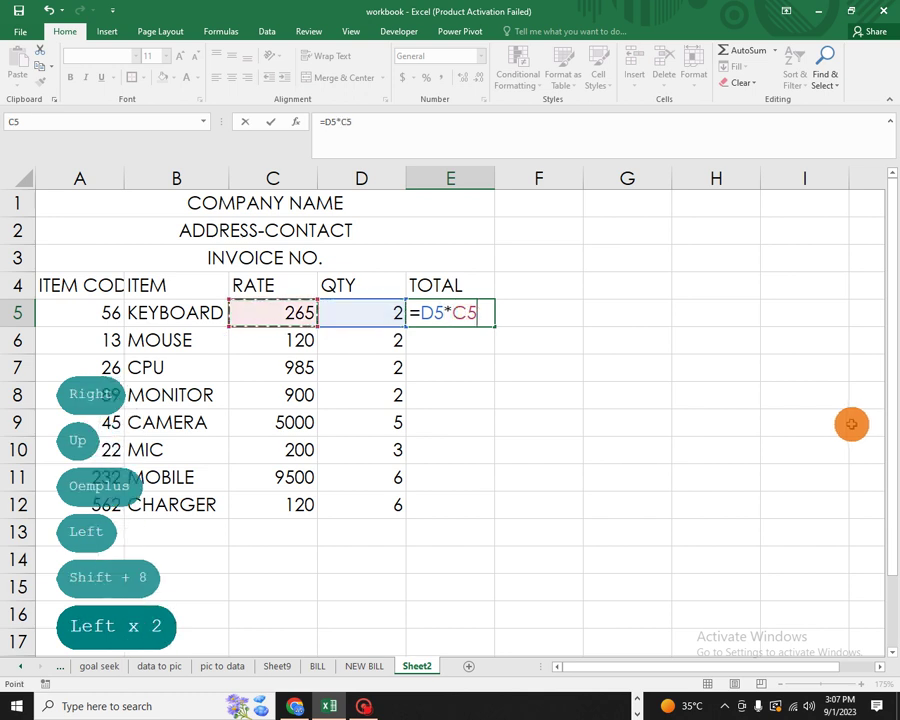
{"action": "key", "text": "Return"}
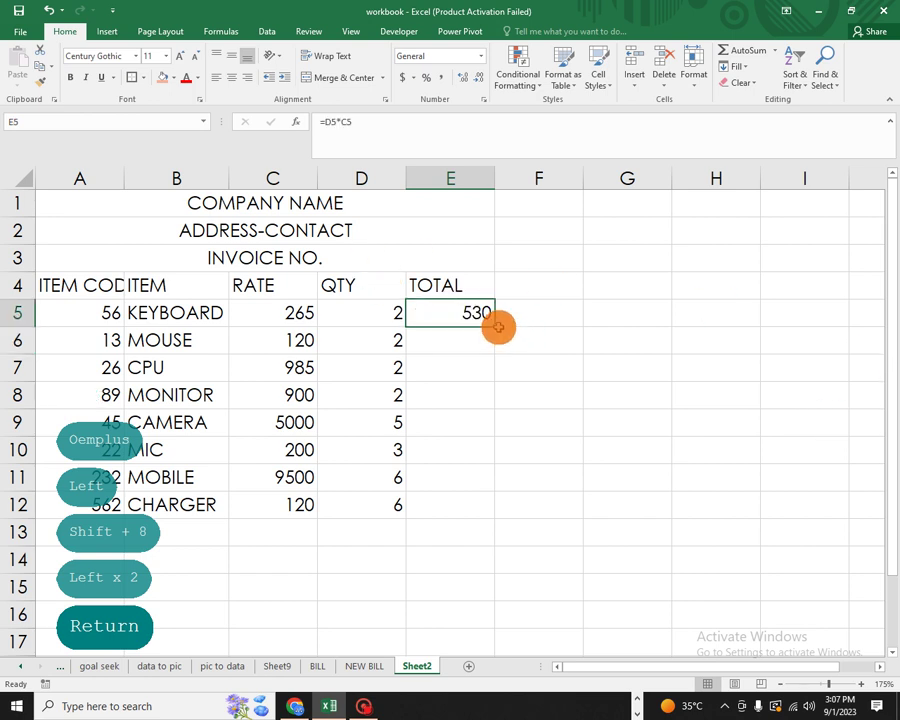
{"action": "left_click_drag", "start_coordinate": [495, 326], "coordinate": [474, 520]}
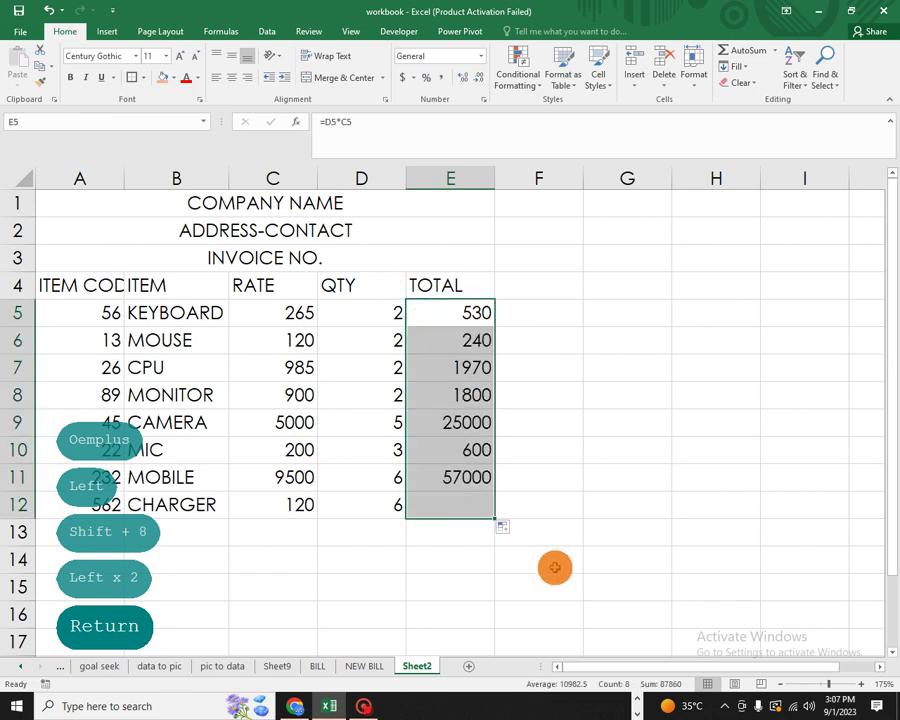
- Merge and center columns C and D separately in rows 13, 14 and 15 below the item list
{"action": "left_click", "coordinate": [450, 550]}
{"action": "left_click_drag", "start_coordinate": [48, 532], "coordinate": [218, 530]}
{"action": "left_click", "coordinate": [284, 552]}
{"action": "left_click_drag", "start_coordinate": [271, 527], "coordinate": [408, 530]}
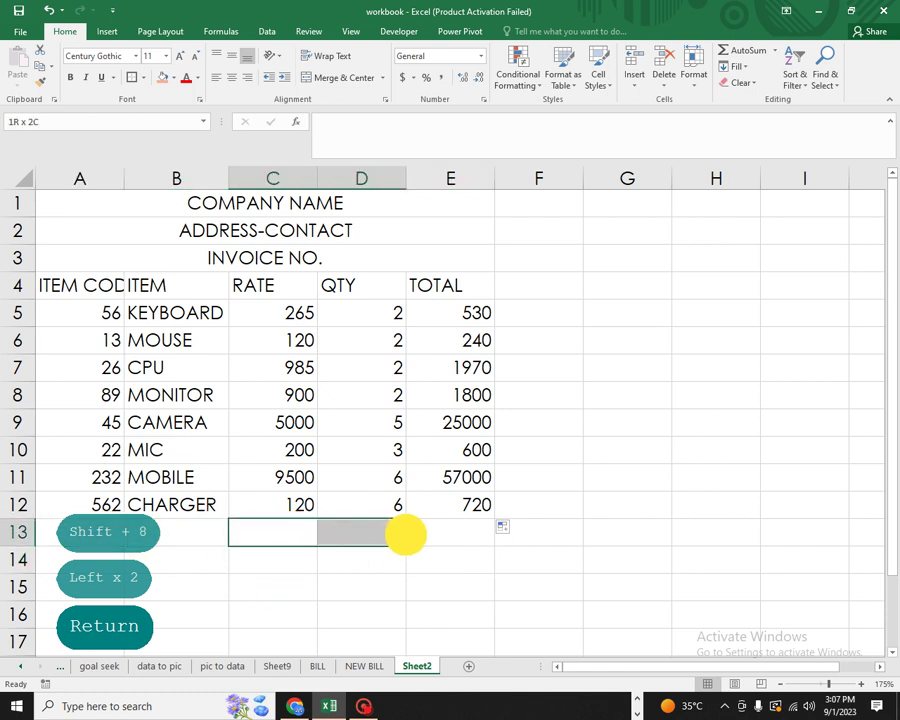
{"action": "left_click", "coordinate": [343, 80]}
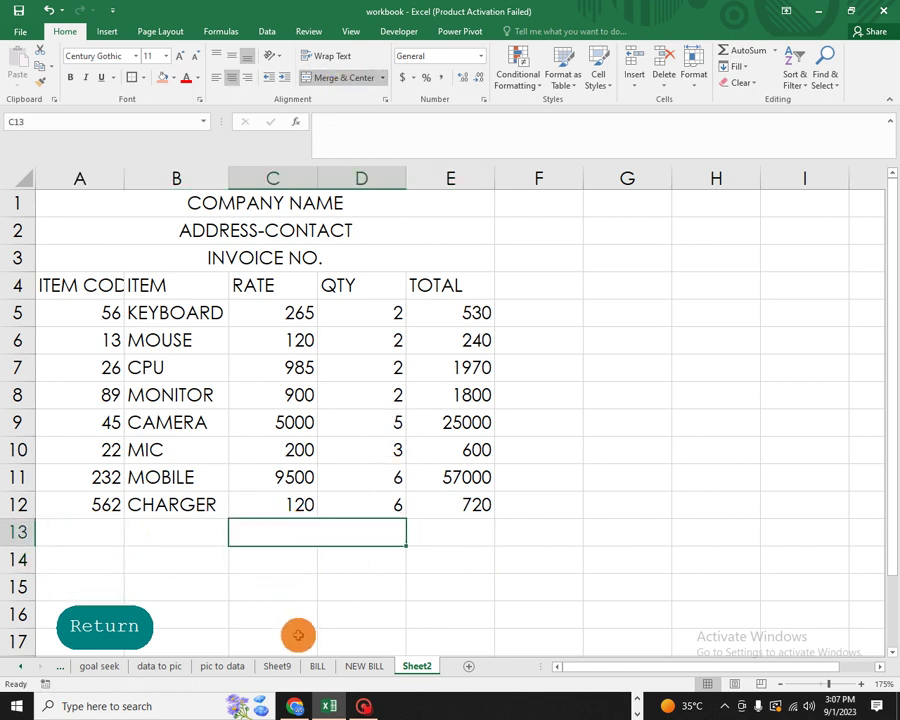
{"action": "left_click_drag", "start_coordinate": [276, 550], "coordinate": [356, 546]}
{"action": "left_click_drag", "start_coordinate": [266, 547], "coordinate": [367, 544]}
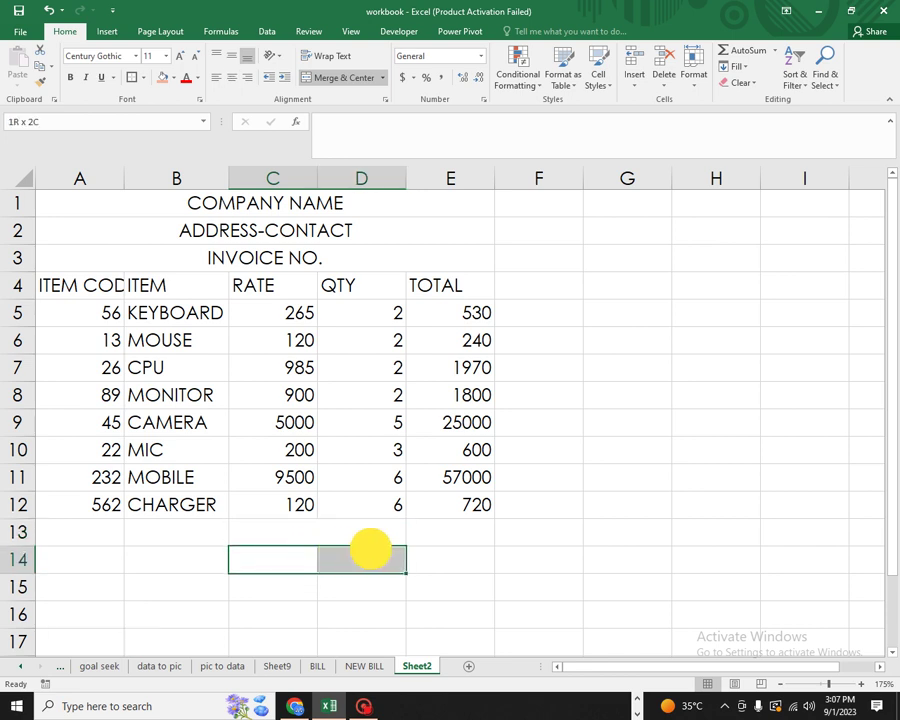
{"action": "left_click", "coordinate": [343, 77]}
{"action": "left_click_drag", "start_coordinate": [253, 584], "coordinate": [347, 574]}
{"action": "left_click_drag", "start_coordinate": [285, 591], "coordinate": [362, 582]}
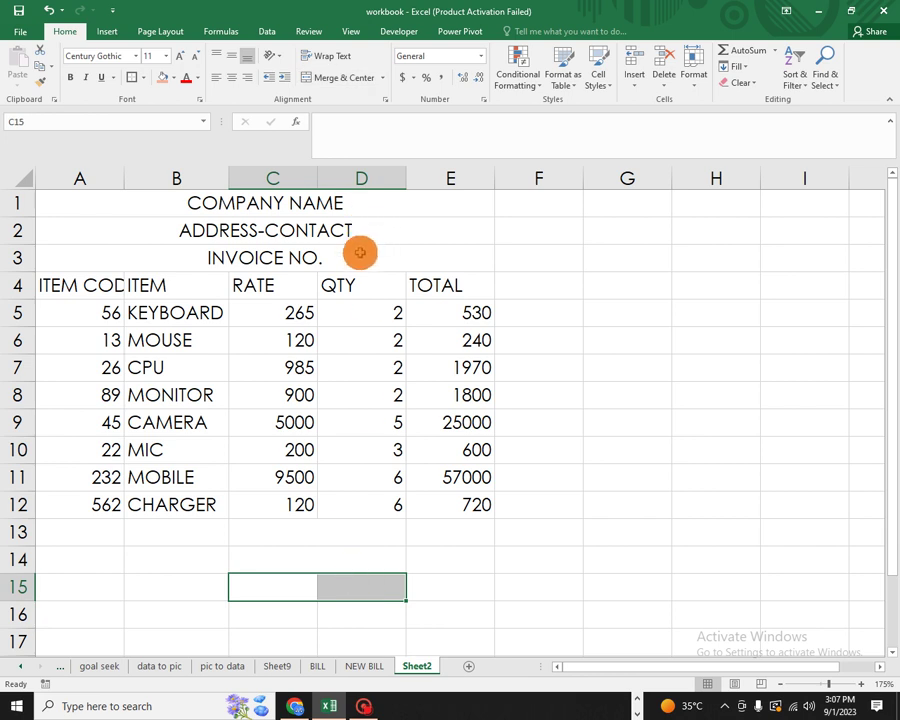
{"action": "left_click", "coordinate": [343, 79]}
- Enter the label TOTAL AMT in the merged cell C13
{"action": "left_click", "coordinate": [301, 541]}
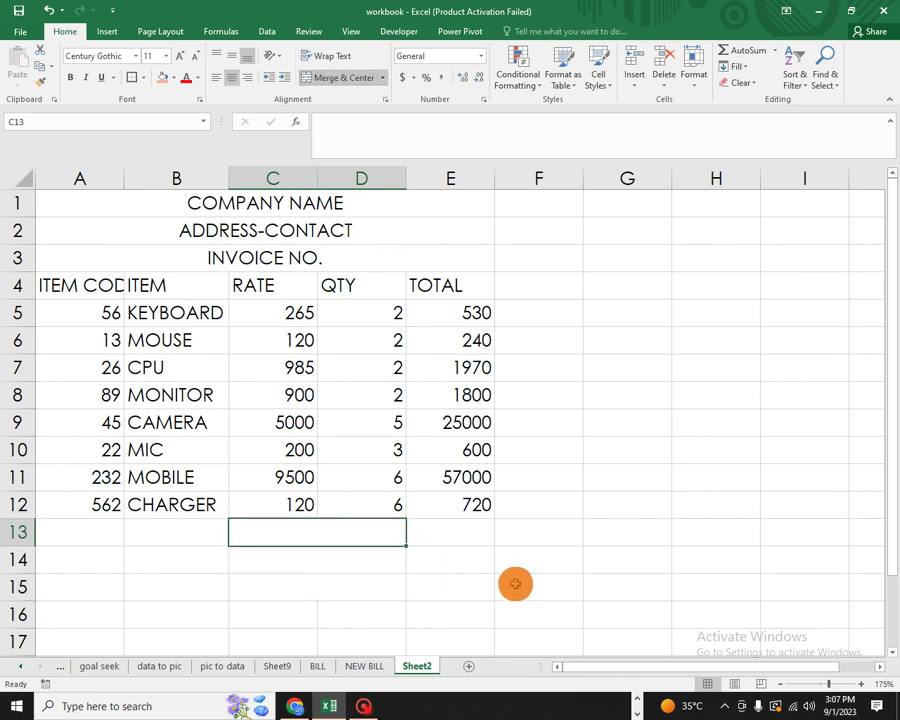
{"action": "type", "text": "TOTA"}
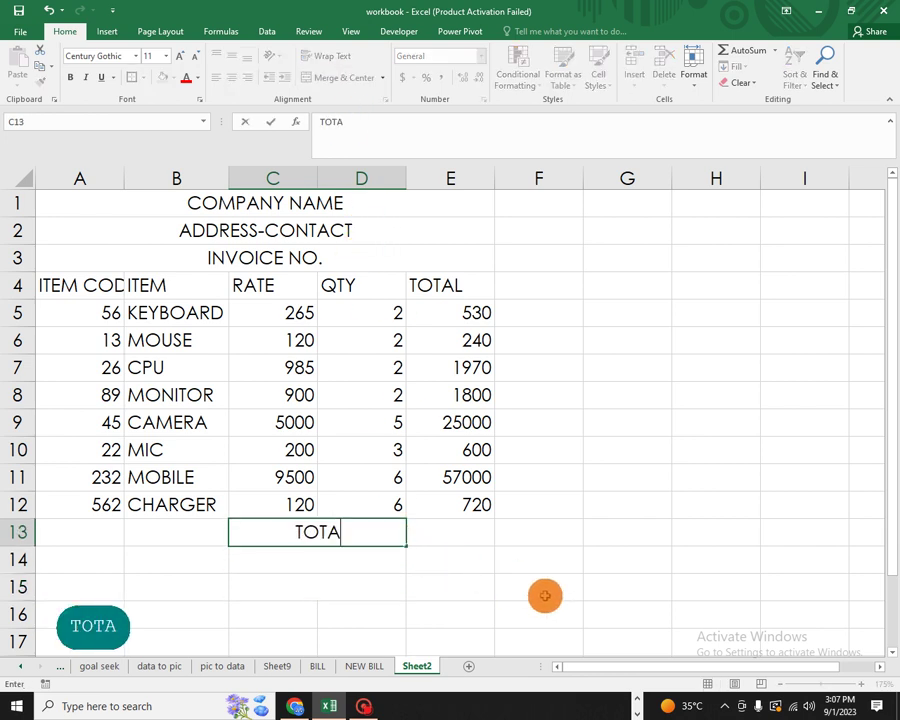
{"action": "type", "text": "L AMT"}
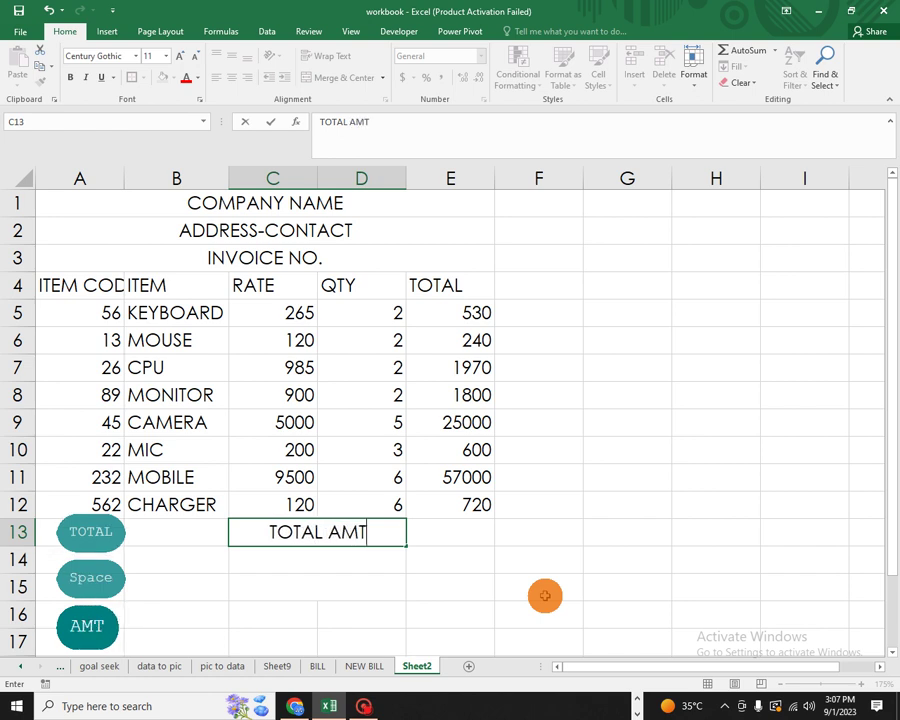
- Enter the label GST/VAT in the merged cell C14, beneath TOTAL AMT
{"action": "key", "text": "Right"}
{"action": "key", "text": "Down"}
{"action": "key", "text": "Left"}
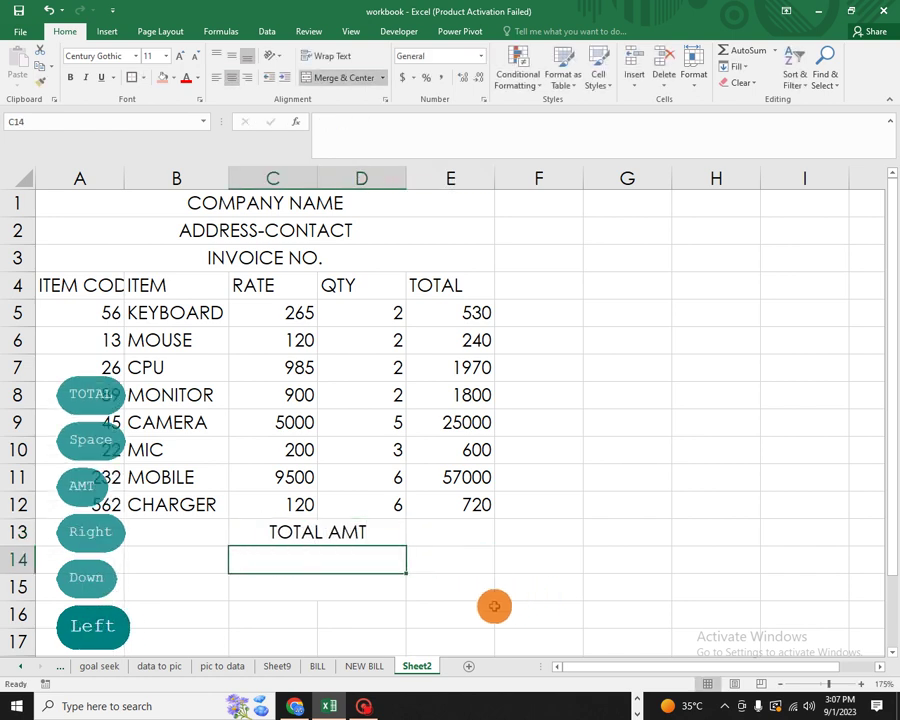
{"action": "type", "text": "GST"}
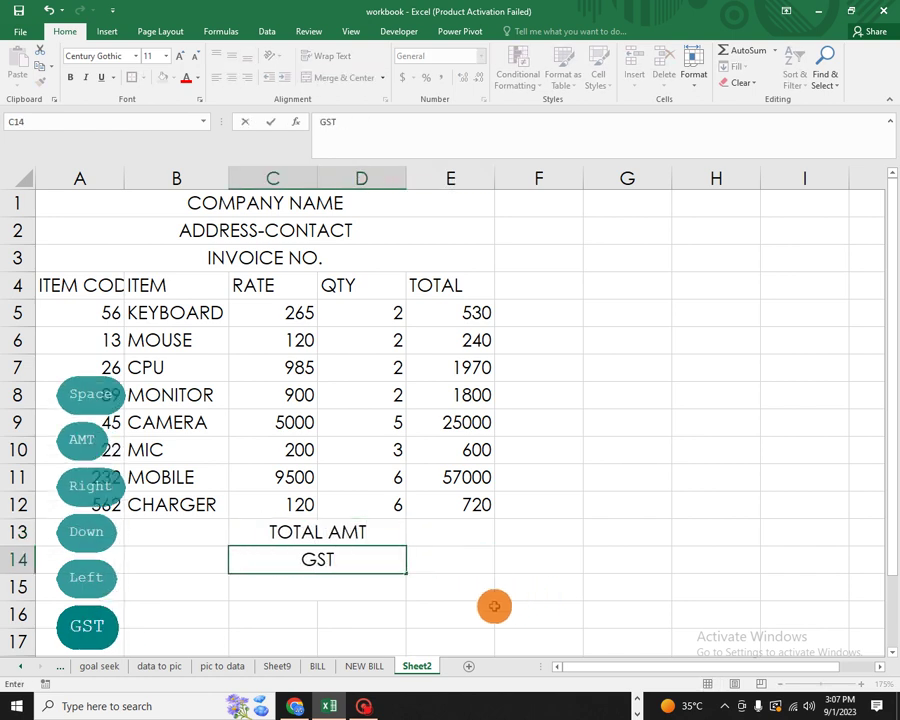
{"action": "type", "text": "/T"}
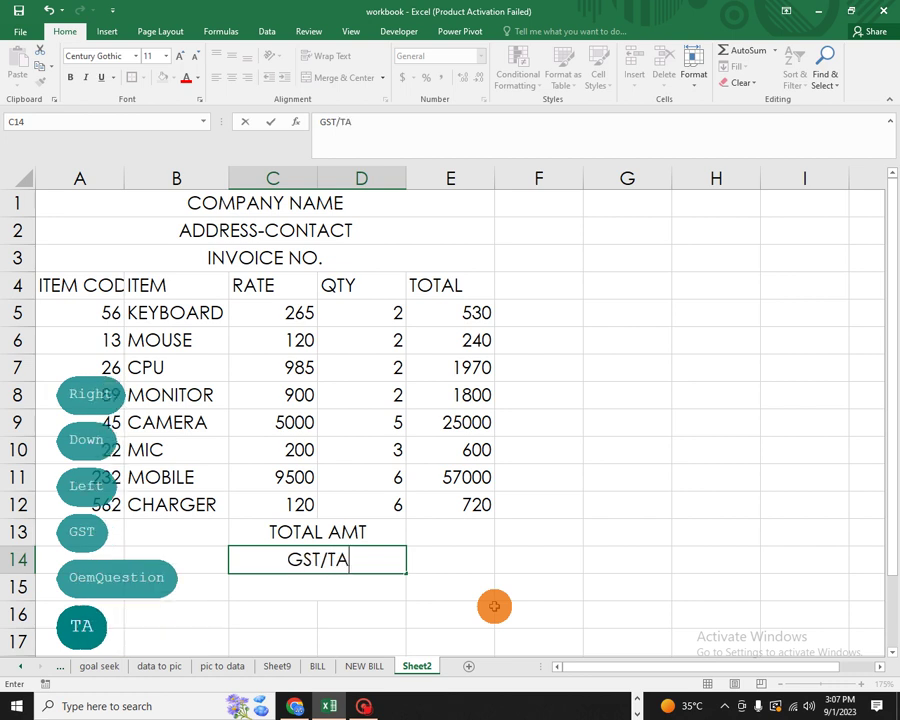
{"action": "type", "text": "A"}
{"action": "key", "text": "BackSpace"}
{"action": "key", "text": "BackSpace"}
{"action": "type", "text": "VAT"}
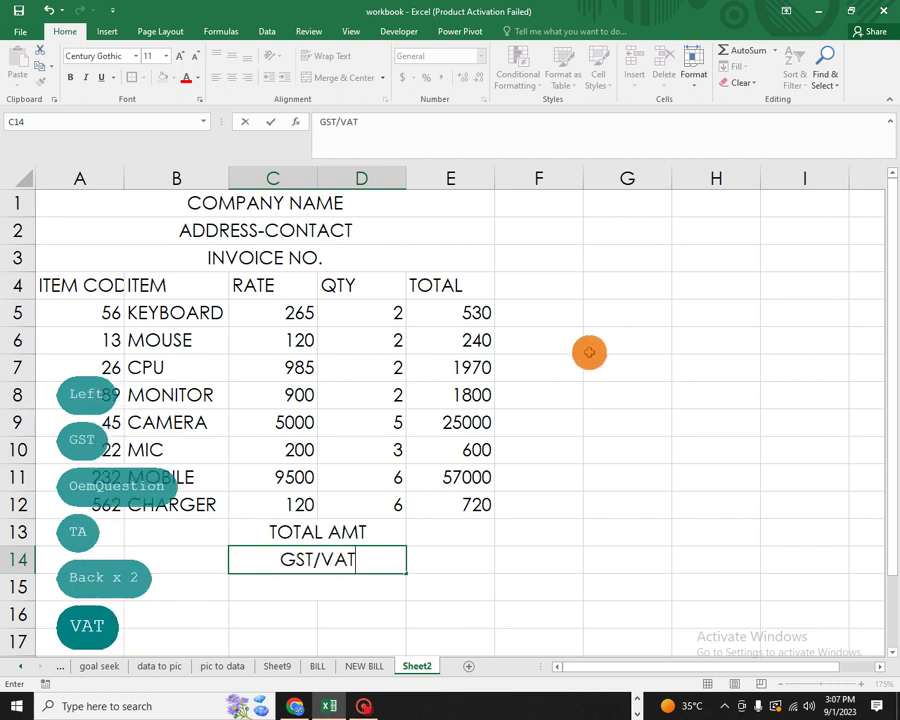
- Enter the label GRAND TOTAL in the merged cell C15
{"action": "key", "text": "Down"}
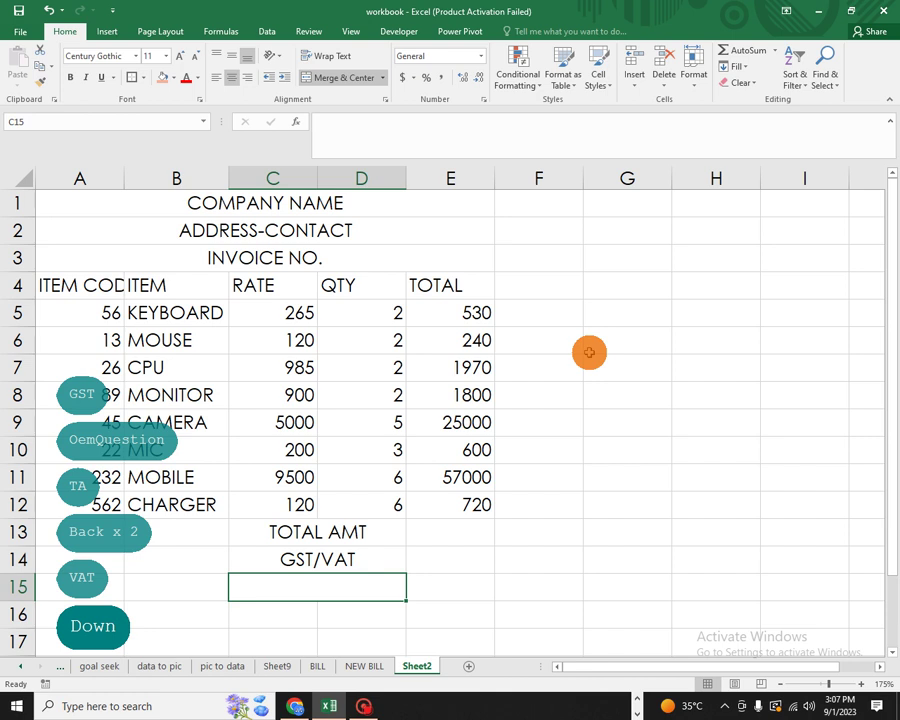
{"action": "type", "text": "GRA"}
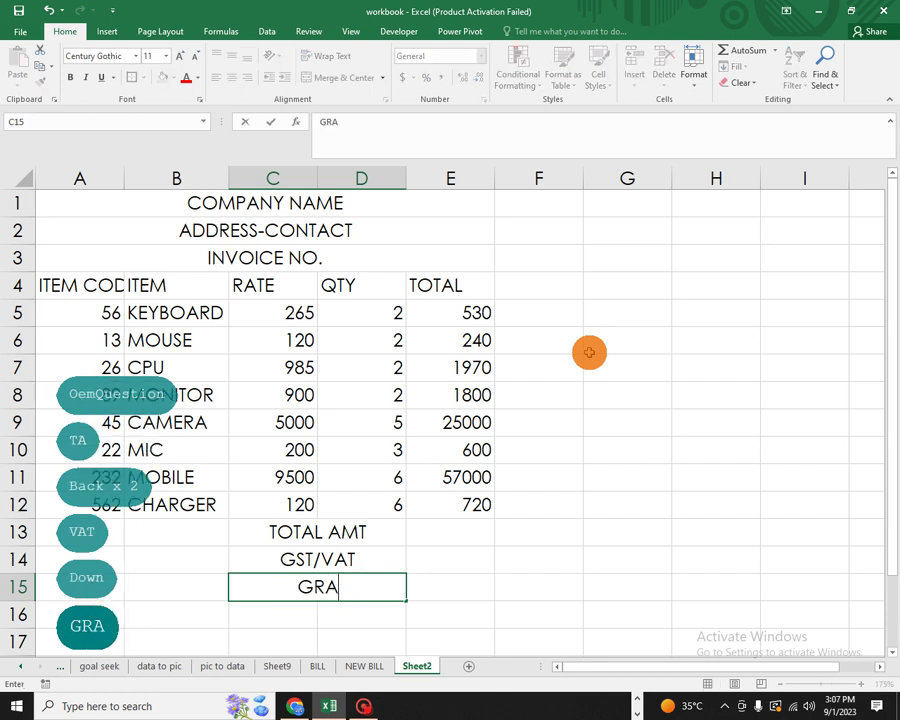
{"action": "type", "text": "ND TOTAL"}
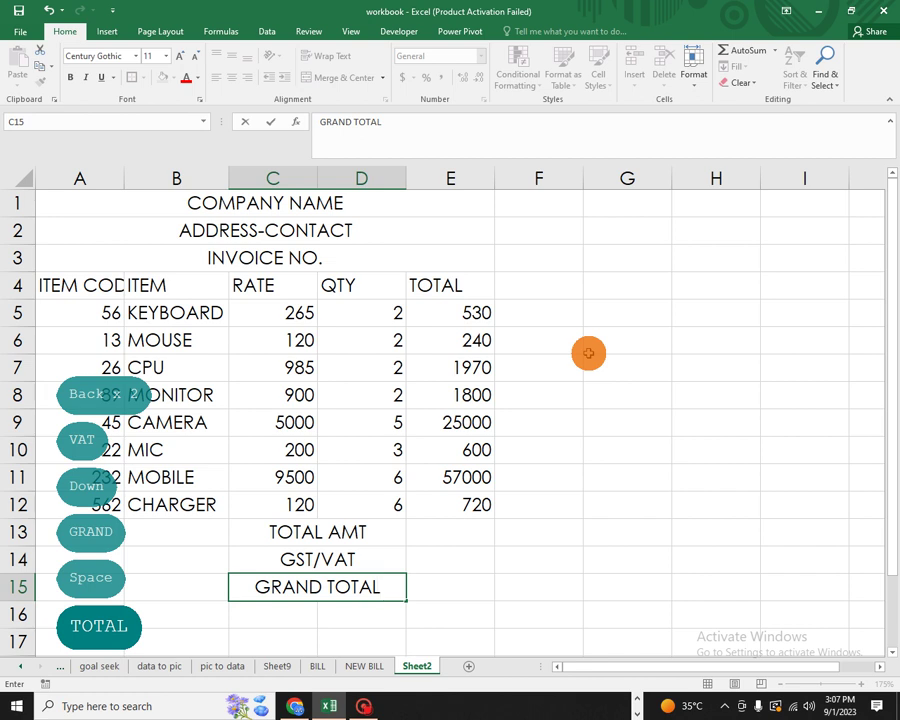
{"action": "key", "text": "Right"}
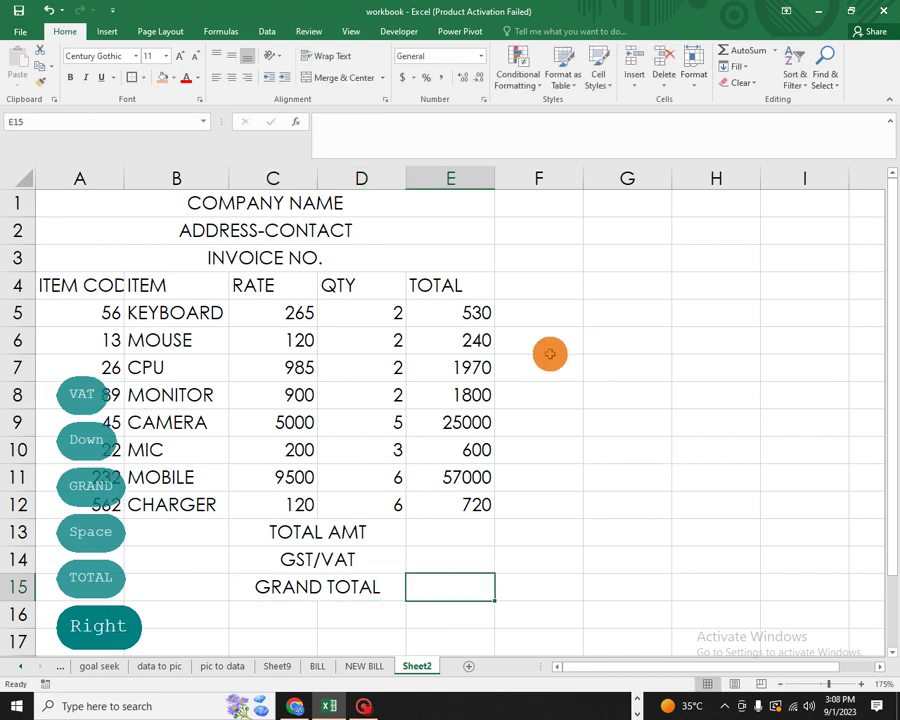
- Sum the item totals E5:E12 in cell E13 beside TOTAL AMT
{"action": "left_click", "coordinate": [468, 534]}
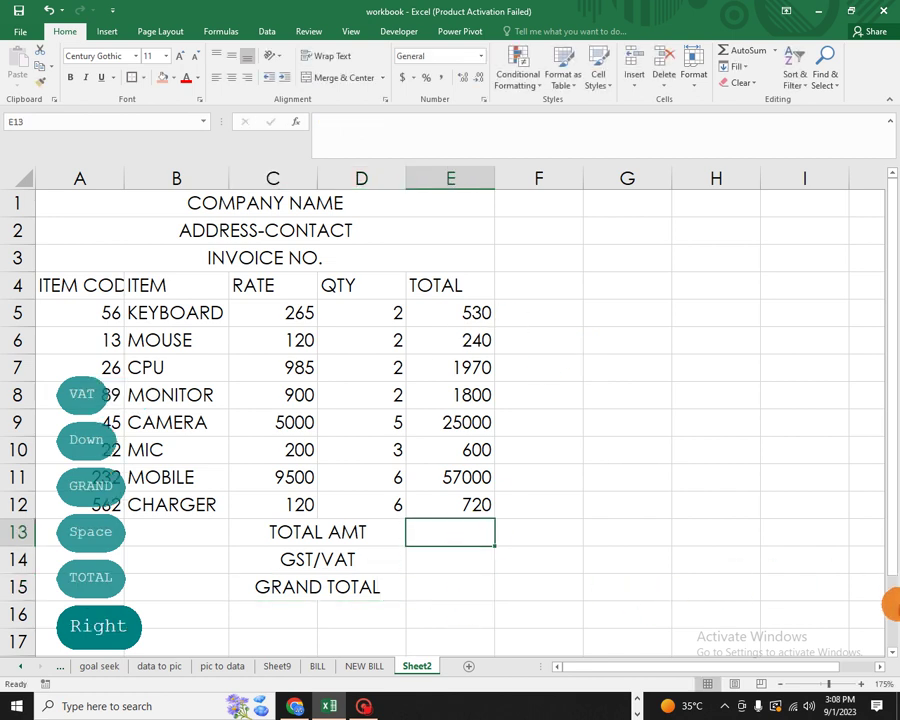
{"action": "key", "text": "alt+equal"}
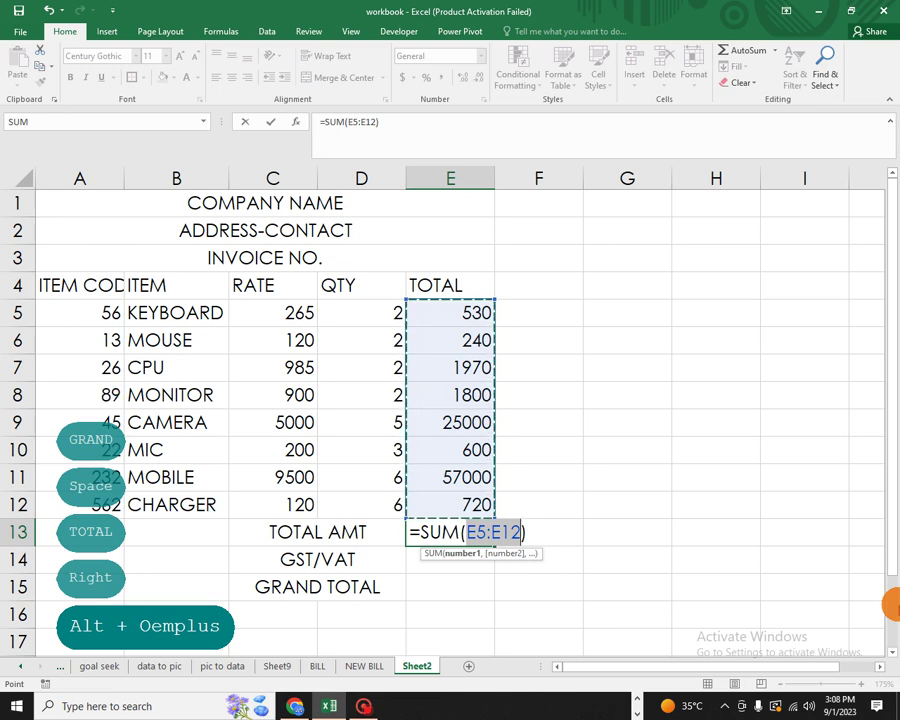
{"action": "key", "text": "Return"}
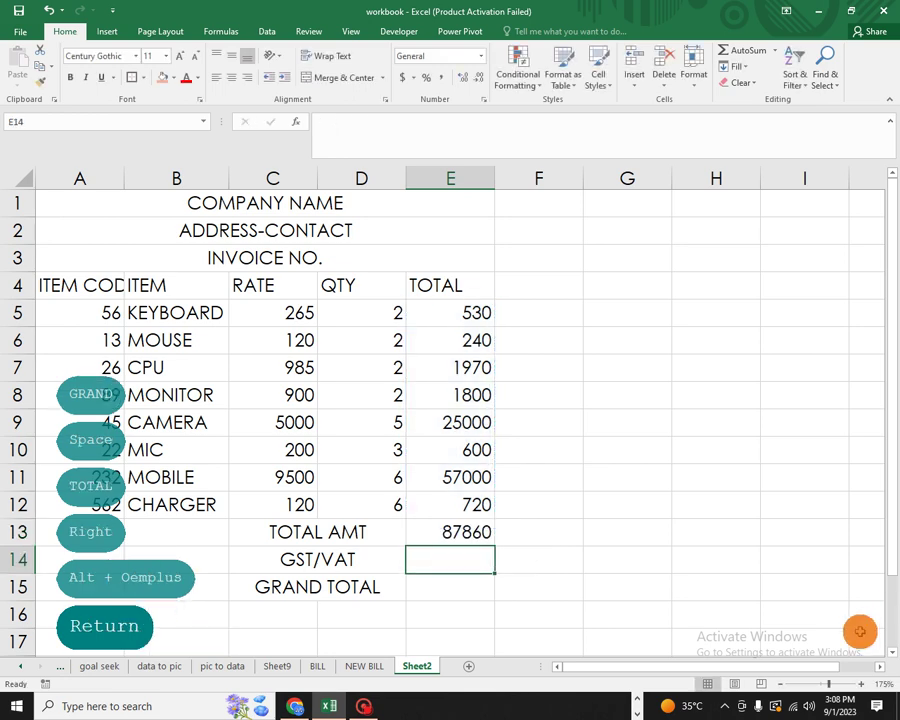
- Calculate the 15% GST/VAT on the total amount in cell E14 with =E13*15/100
{"action": "type", "text": "="}
{"action": "key", "text": "Up"}
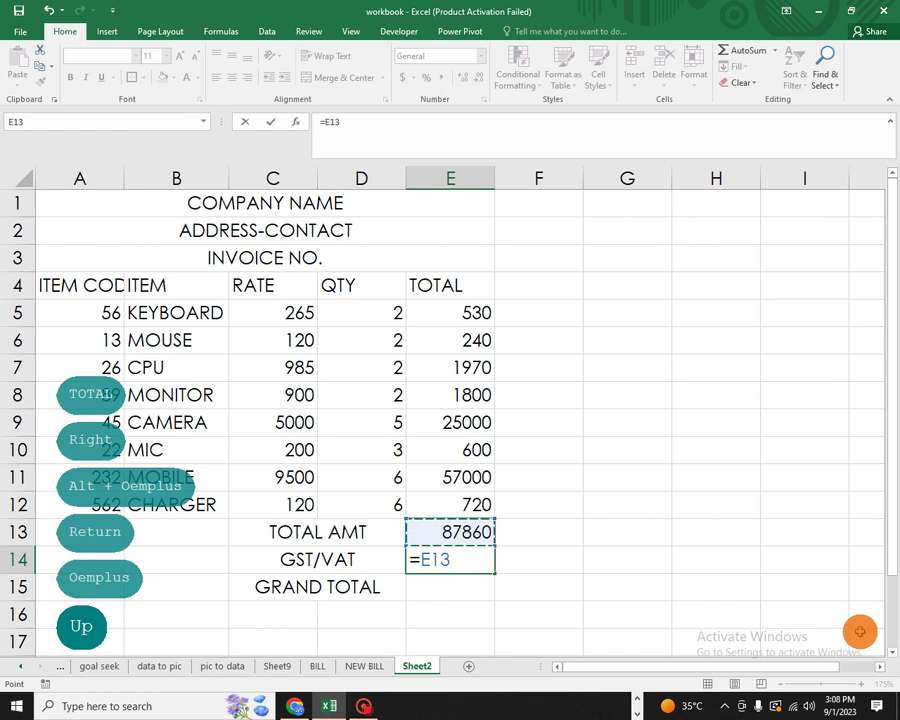
{"action": "type", "text": "*15"}
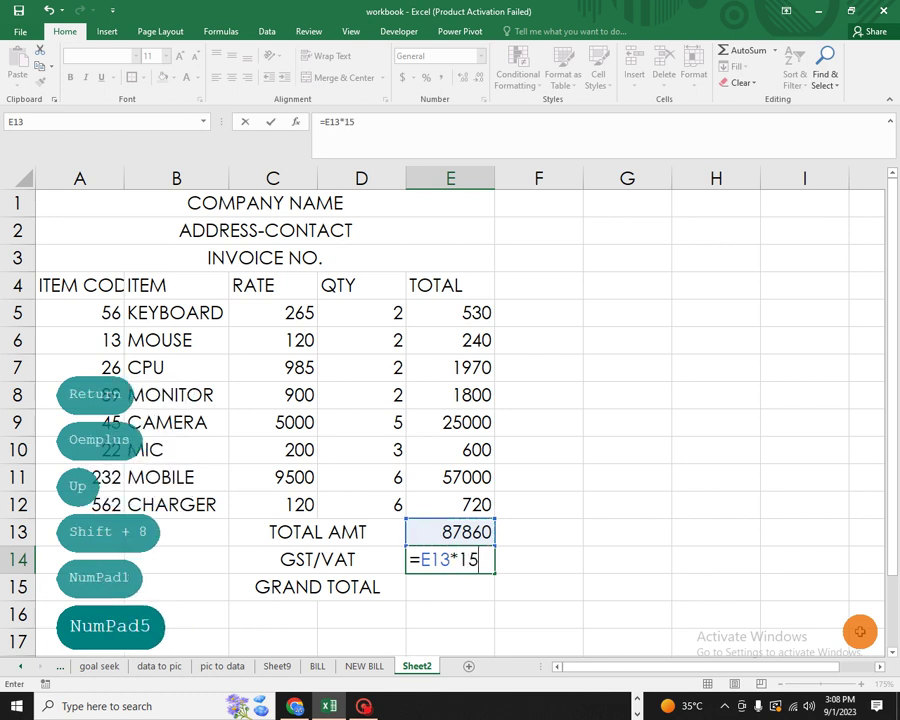
{"action": "type", "text": "/100"}
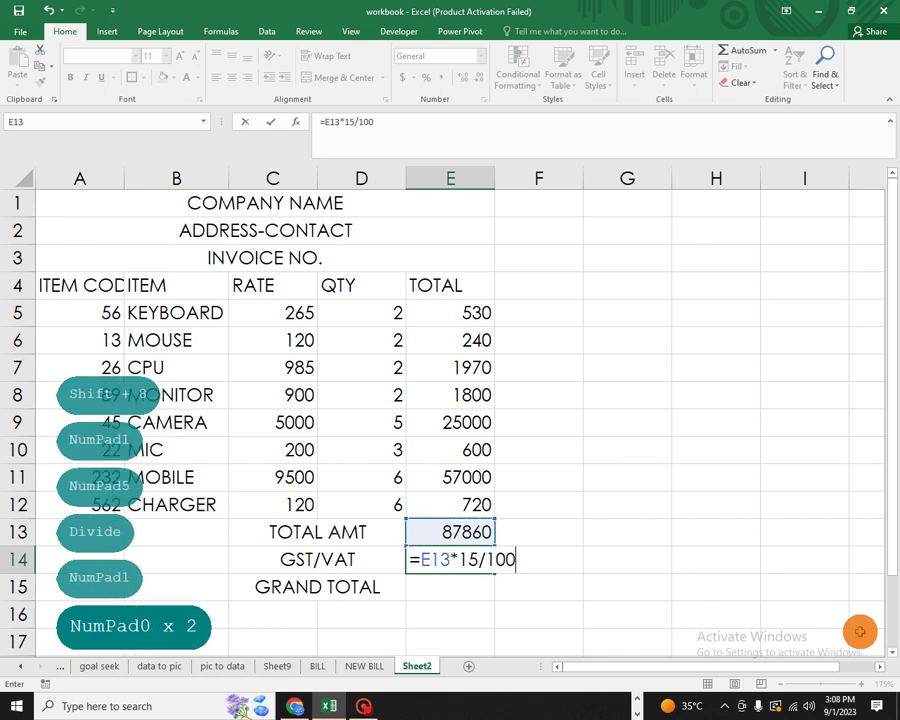
{"action": "key", "text": "Return"}
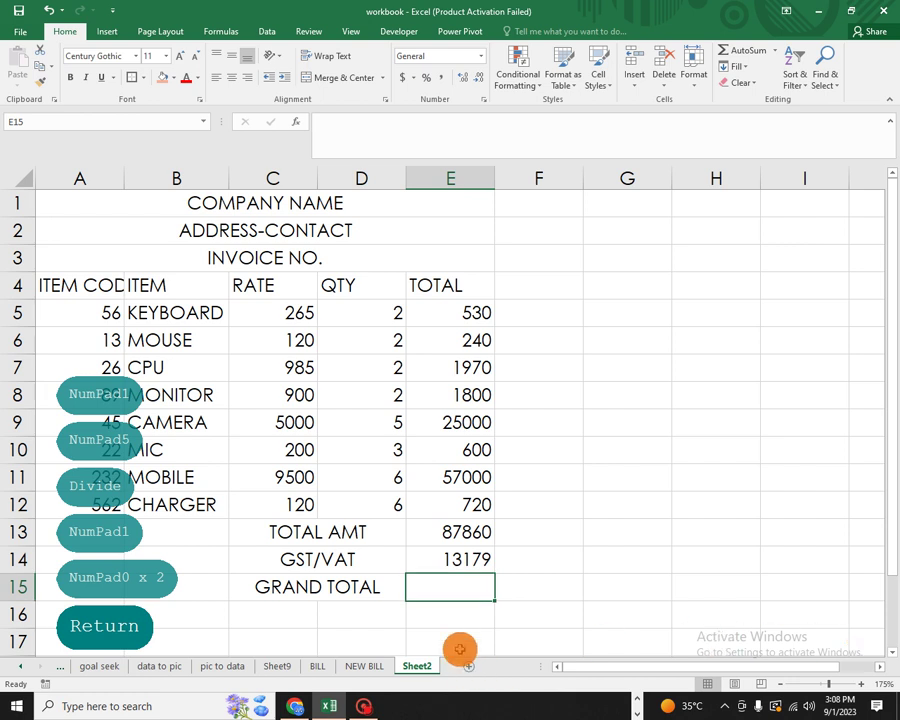
- Calculate the grand total in cell E15 with =SUM(E13:E14) and make it bold
{"action": "type", "text": "=SUM"}
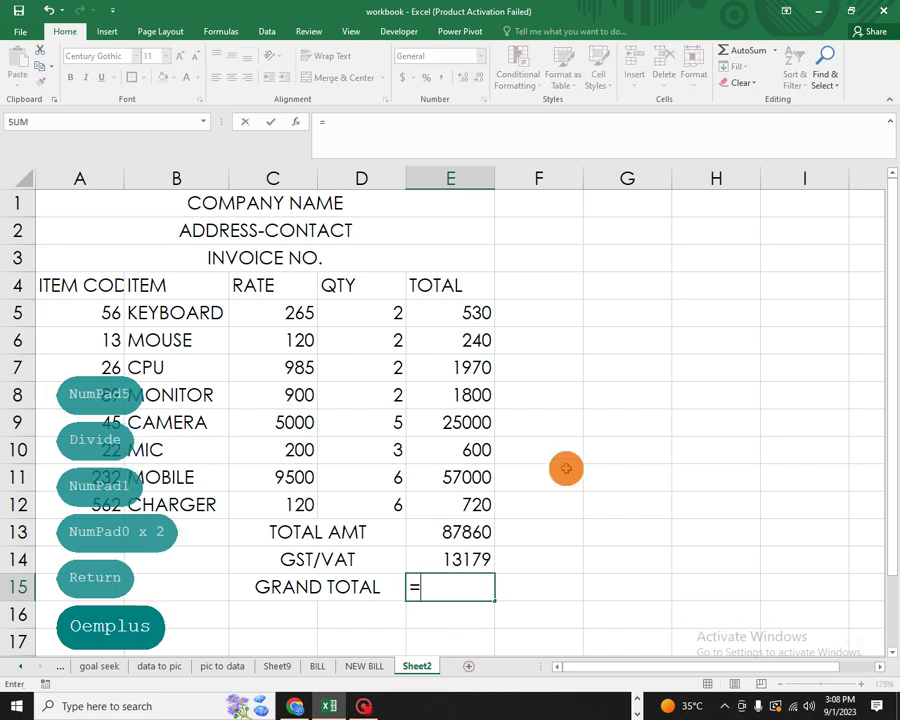
{"action": "key", "text": "Tab"}
{"action": "key", "text": "Up"}
{"action": "key", "text": "Up"}
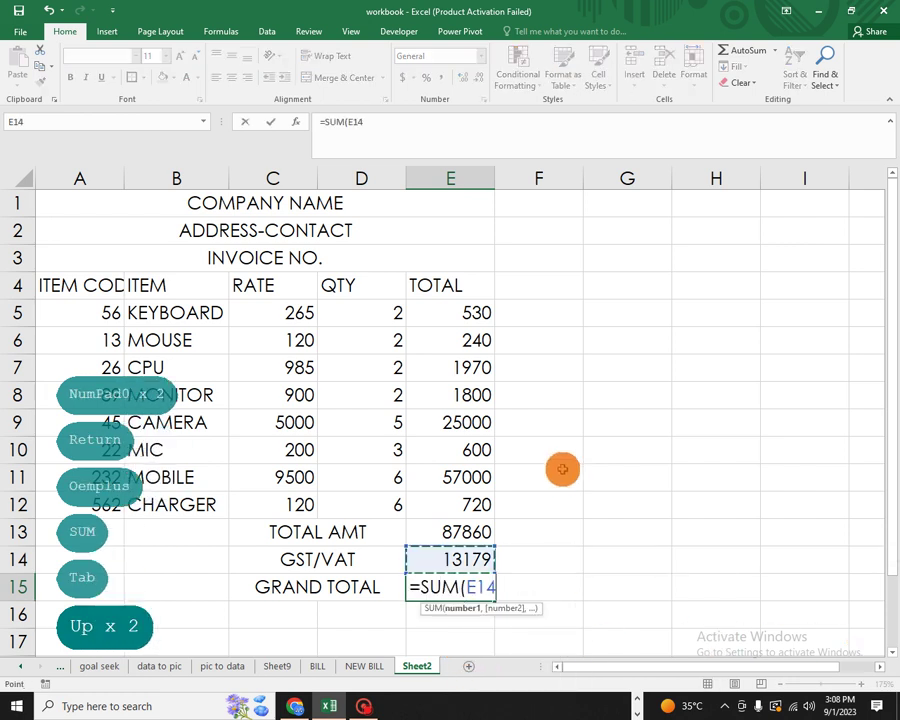
{"action": "key", "text": "shift+Down"}
{"action": "type", "text": ")"}
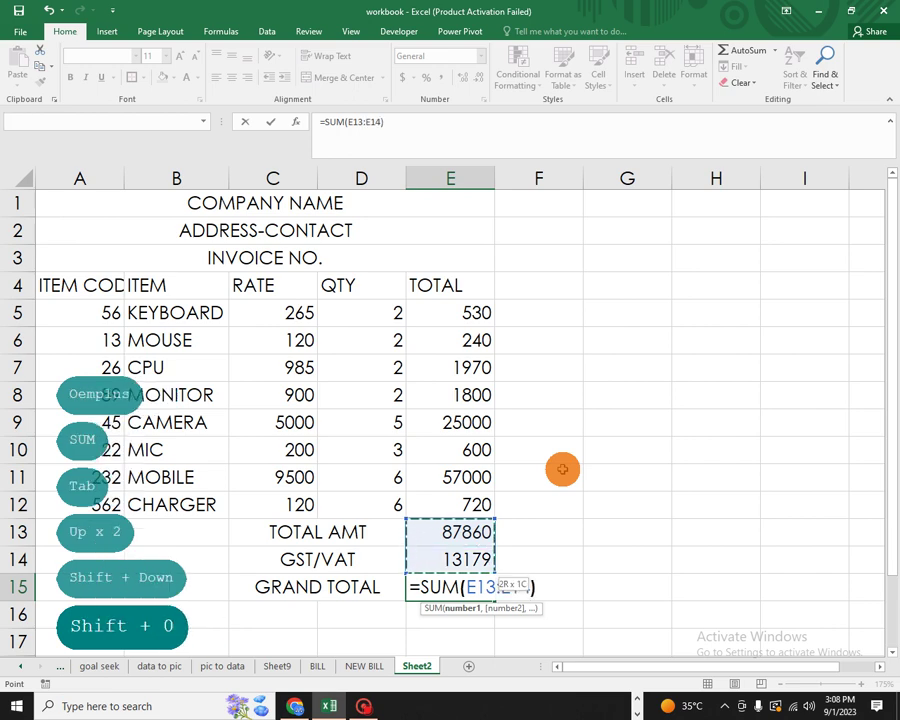
{"action": "key", "text": "Return"}
{"action": "left_click", "coordinate": [452, 592]}
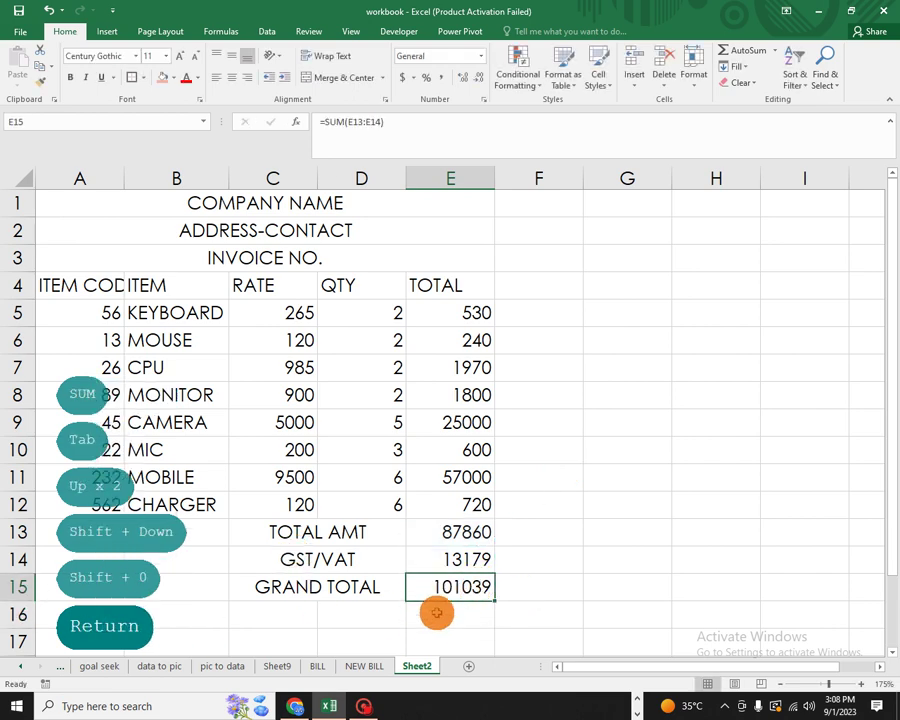
{"action": "key", "text": "ctrl+b"}
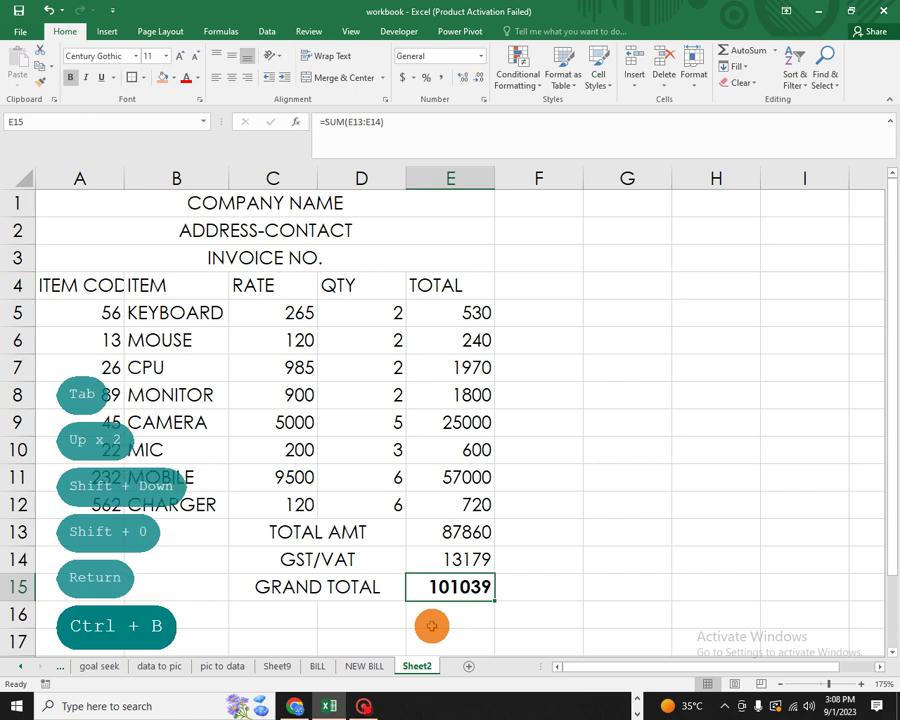
- Apply all borders to the whole bill, A1:E15
{"action": "left_click", "coordinate": [598, 372]}
{"action": "left_click_drag", "start_coordinate": [124, 211], "coordinate": [472, 596]}
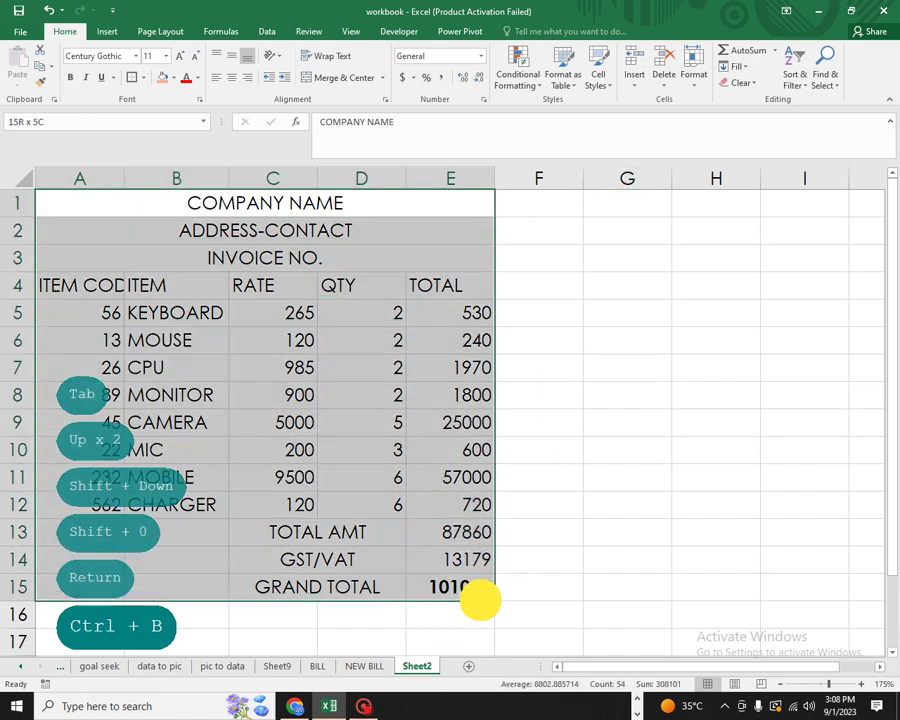
{"action": "left_click", "coordinate": [141, 77]}
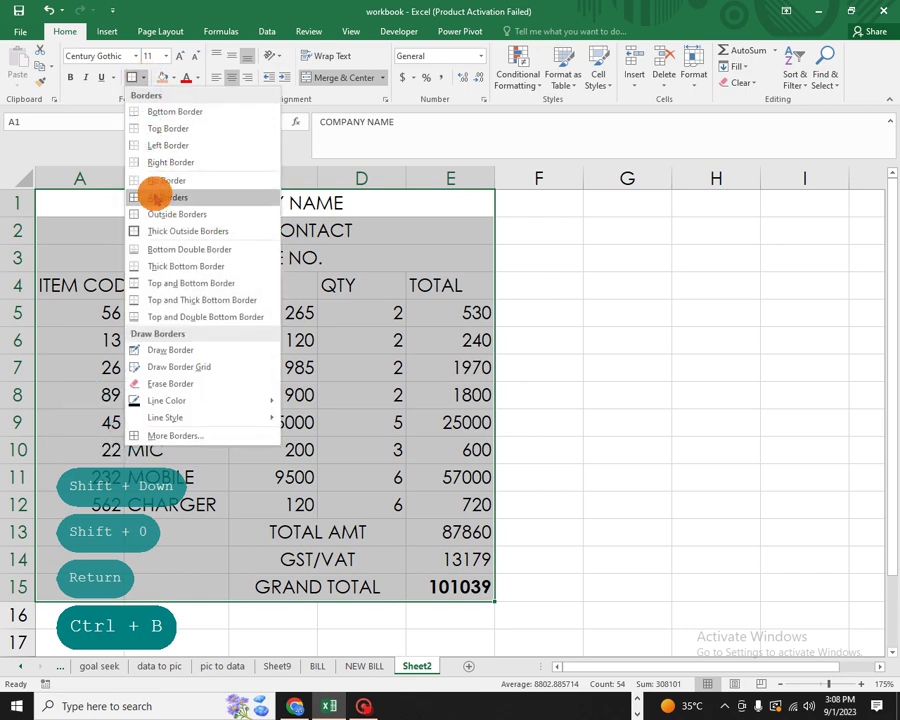
{"action": "left_click", "coordinate": [156, 193]}
{"action": "left_click", "coordinate": [450, 340]}
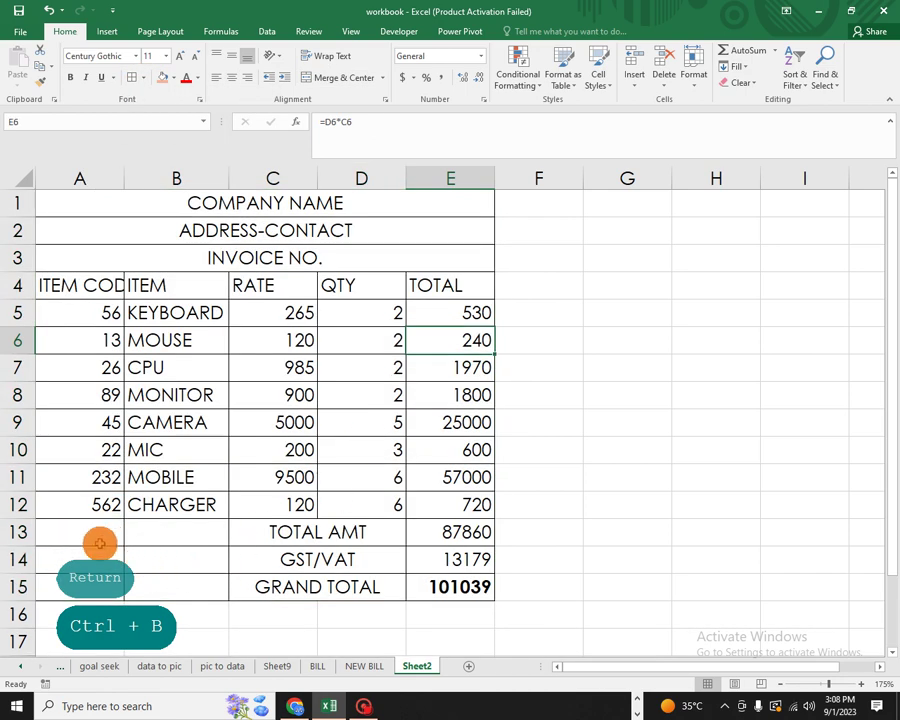
- Merge and center the empty block A13:B15 beside the summary rows
{"action": "left_click", "coordinate": [100, 536]}
{"action": "left_click_drag", "start_coordinate": [150, 538], "coordinate": [177, 587]}
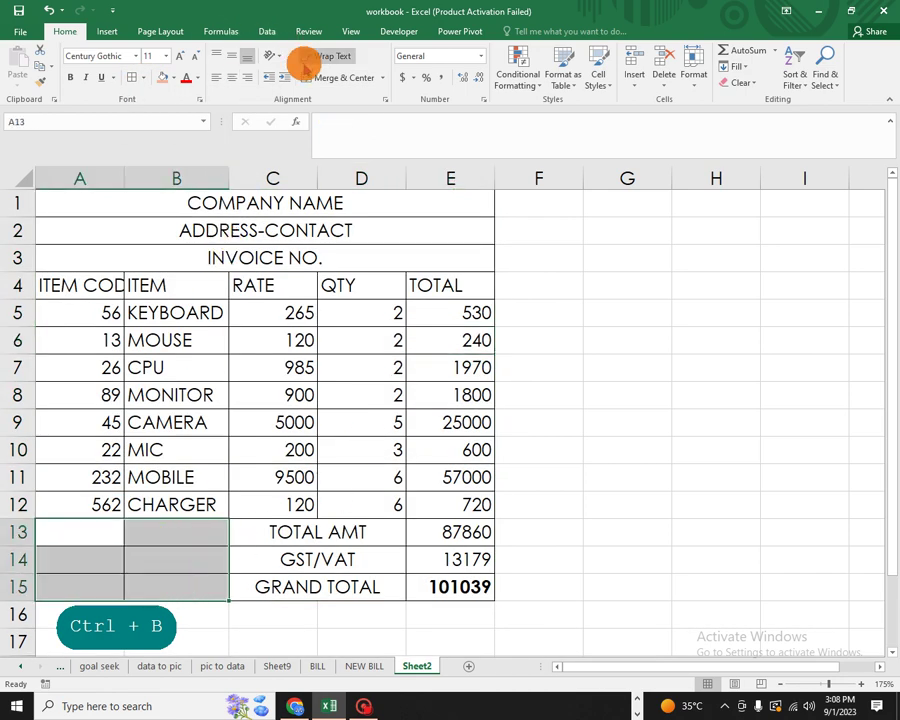
{"action": "left_click", "coordinate": [338, 77]}
{"action": "left_click", "coordinate": [523, 450]}
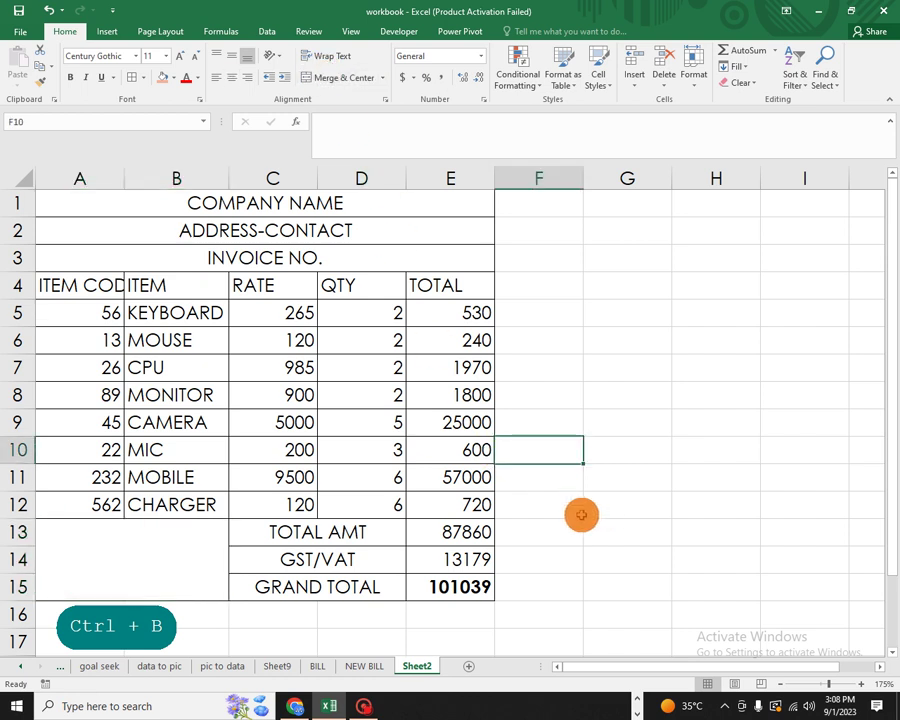
- Make the COMPANY NAME and ADDRESS-CONTACT headings bold
{"action": "left_click", "coordinate": [210, 205]}
{"action": "left_click", "coordinate": [70, 77]}
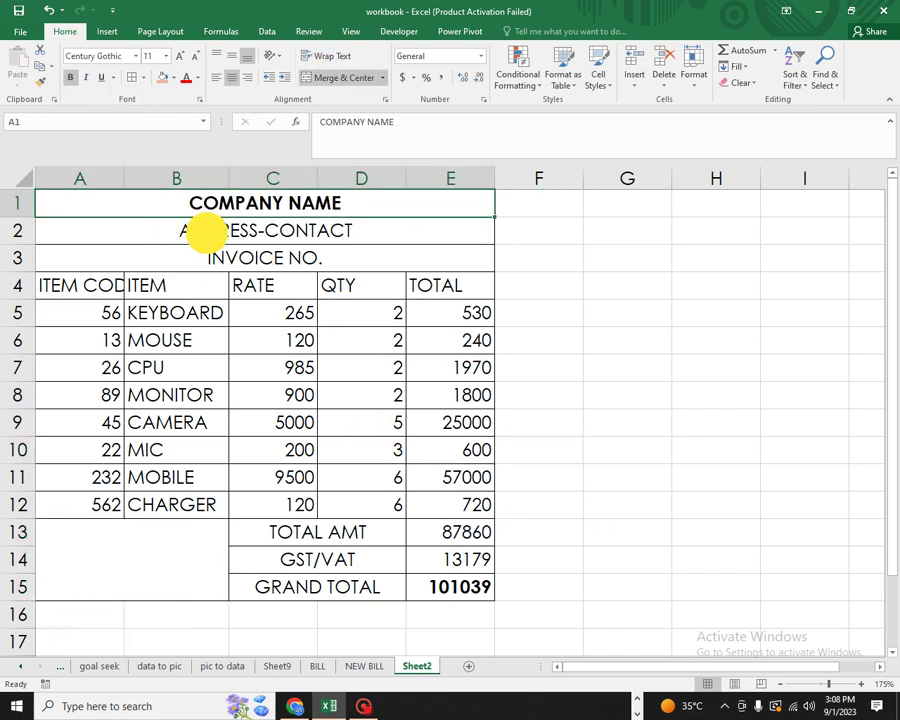
{"action": "left_click", "coordinate": [211, 233]}
{"action": "left_click", "coordinate": [70, 77]}
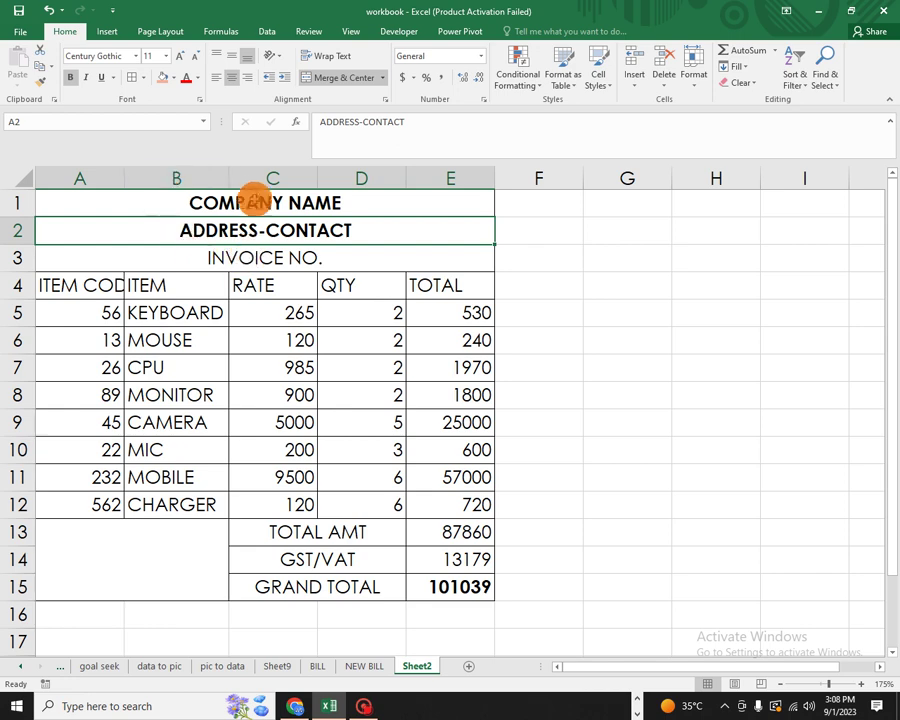
- Apply thick outside borders separately to the COMPANY NAME, ADDRESS-CONTACT and INVOICE NO. rows
{"action": "left_click", "coordinate": [257, 187]}
{"action": "left_click", "coordinate": [172, 201]}
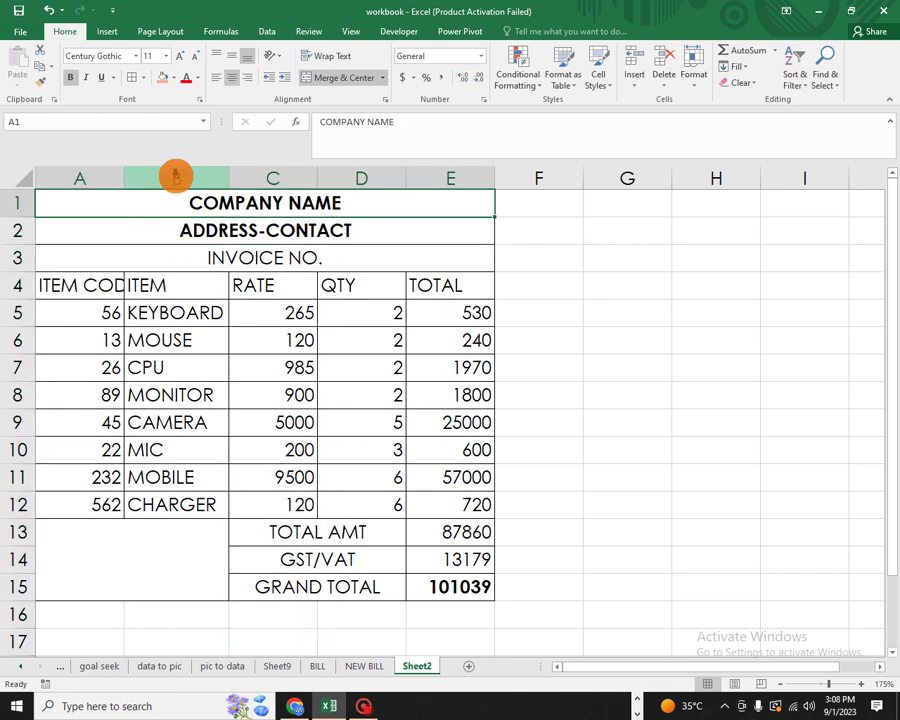
{"action": "left_click", "coordinate": [139, 80]}
{"action": "left_click", "coordinate": [168, 238]}
{"action": "left_click", "coordinate": [168, 230]}
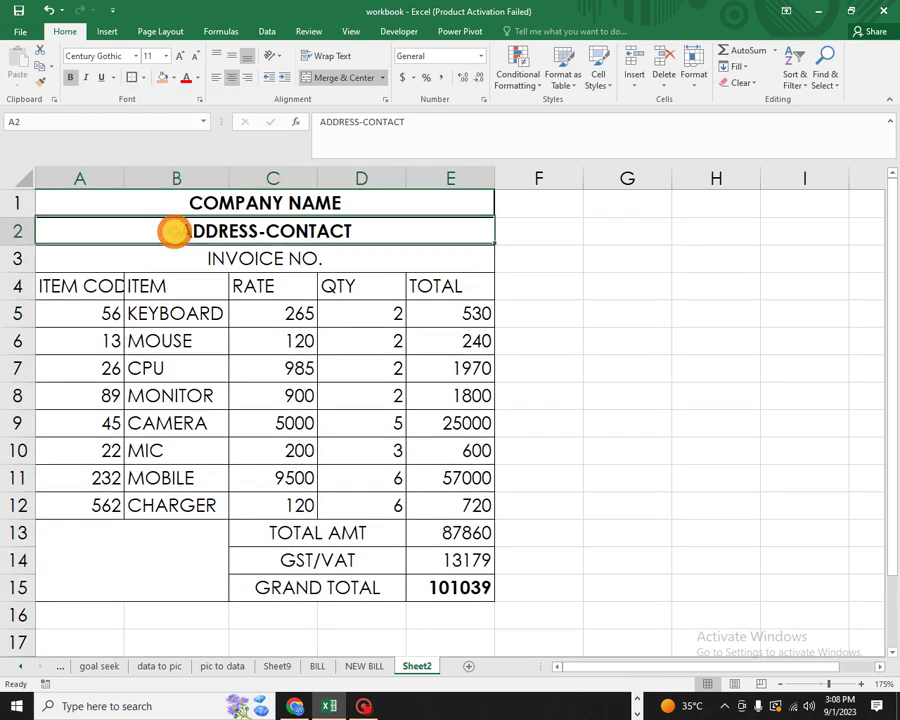
{"action": "left_click", "coordinate": [165, 249]}
{"action": "left_click", "coordinate": [131, 77]}
- Apply thick outside borders around the summary block C13:E15 and around its TOTAL AMT and GST/VAT rows individually
{"action": "left_click_drag", "start_coordinate": [335, 424], "coordinate": [322, 448]}
{"action": "left_click_drag", "start_coordinate": [276, 534], "coordinate": [407, 584]}
{"action": "left_click", "coordinate": [131, 77]}
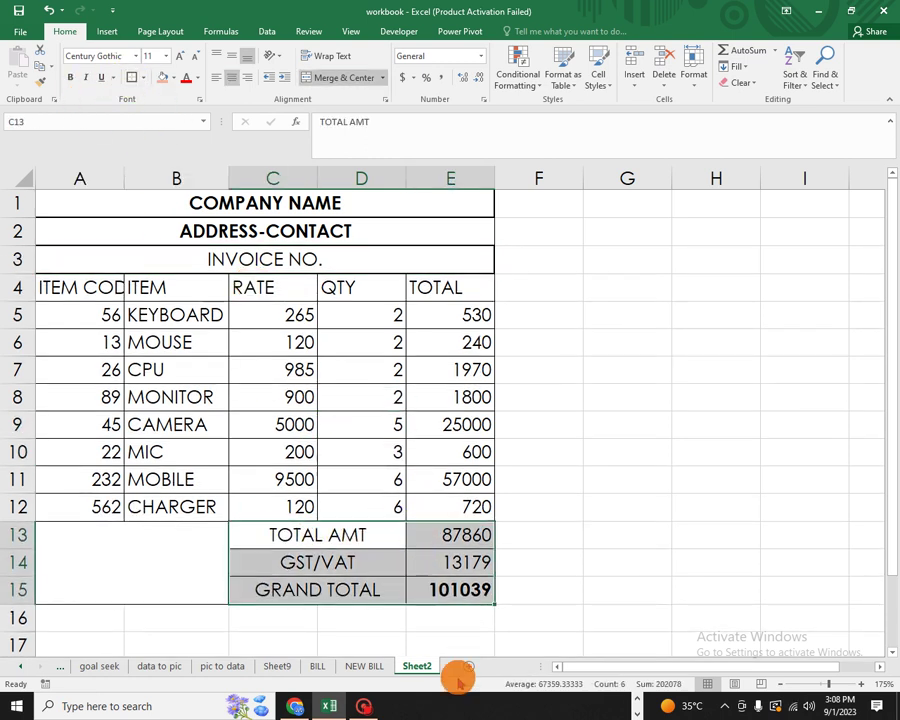
{"action": "left_click", "coordinate": [340, 545]}
{"action": "left_click_drag", "start_coordinate": [344, 535], "coordinate": [448, 530]}
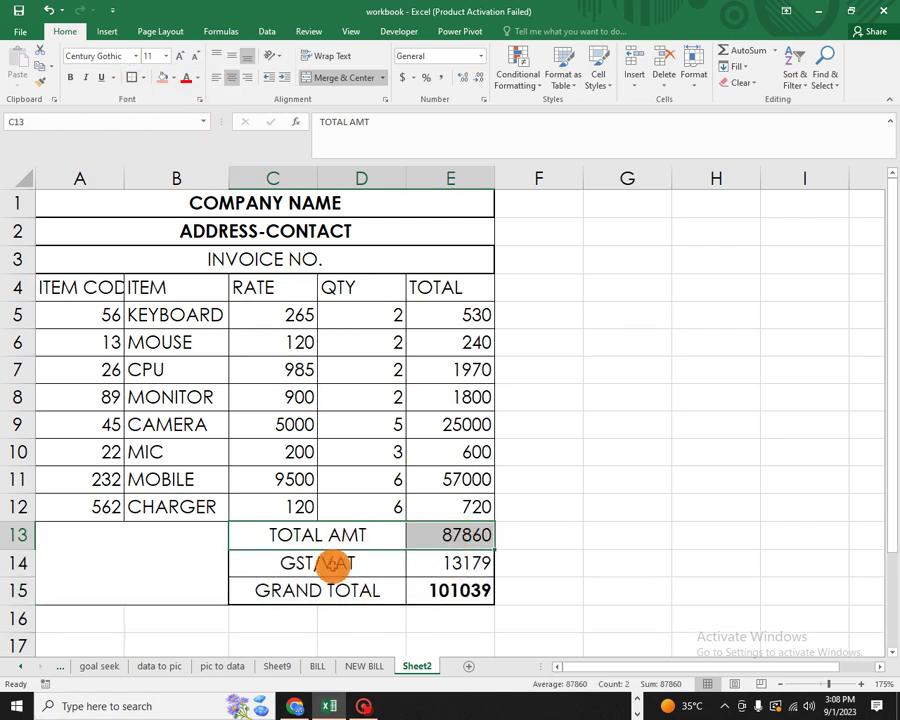
{"action": "left_click_drag", "start_coordinate": [320, 562], "coordinate": [446, 562]}
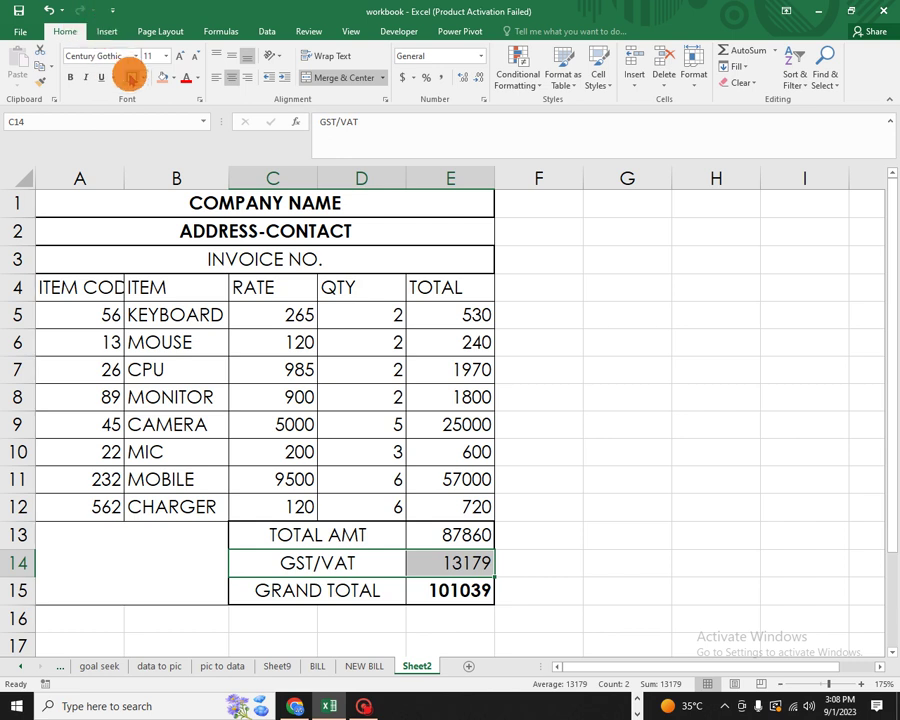
{"action": "left_click", "coordinate": [392, 310]}
- Fill the COMPANY NAME heading with light tan and the ADDRESS-CONTACT heading with a light dusty pink theme color
{"action": "left_click", "coordinate": [250, 201]}
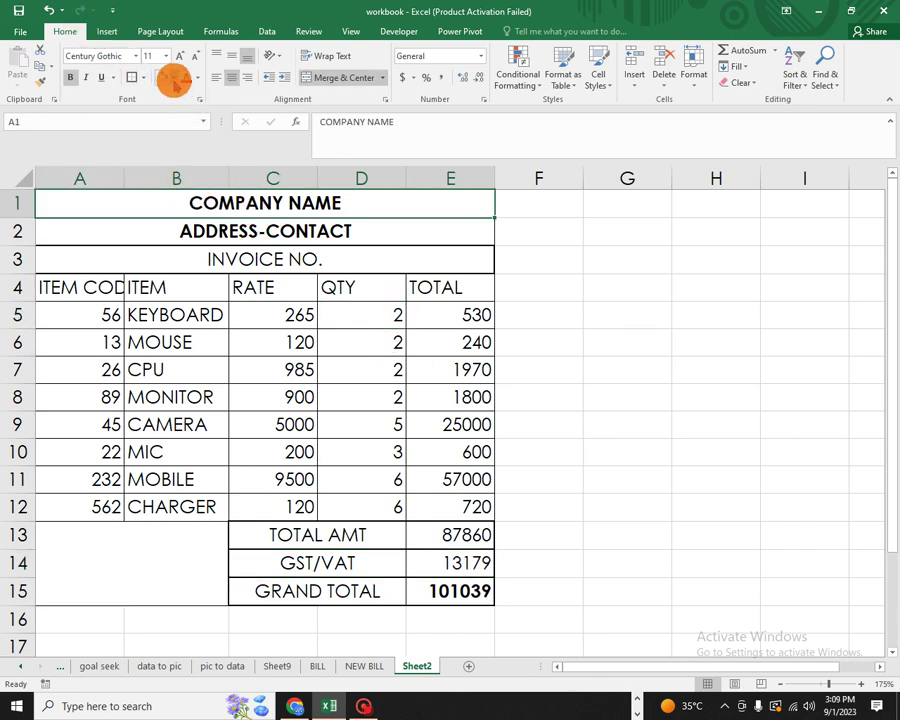
{"action": "left_click", "coordinate": [173, 79]}
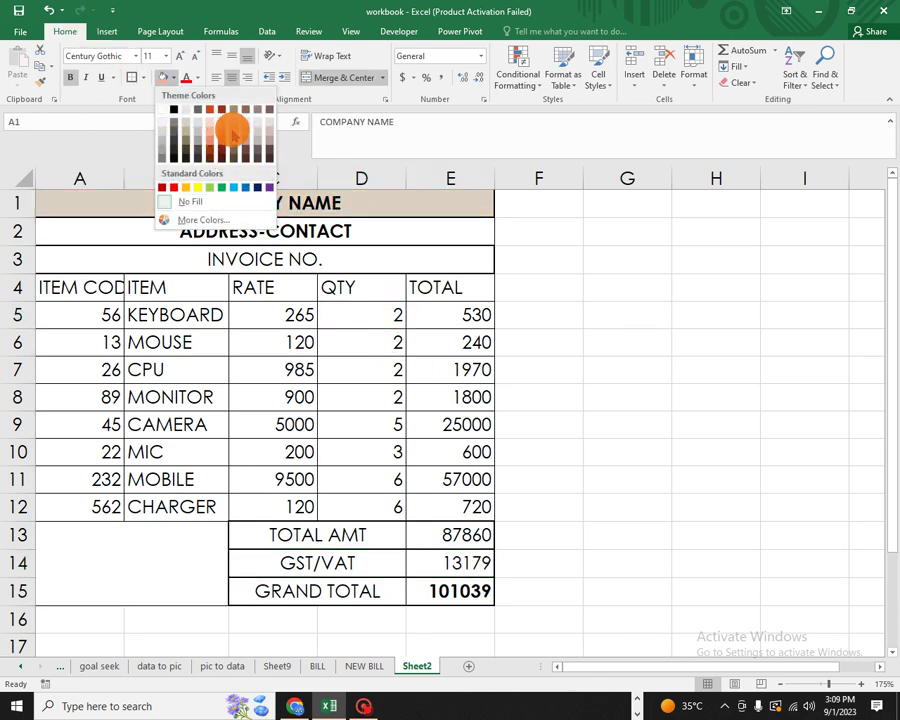
{"action": "left_click", "coordinate": [232, 130]}
{"action": "left_click", "coordinate": [297, 232]}
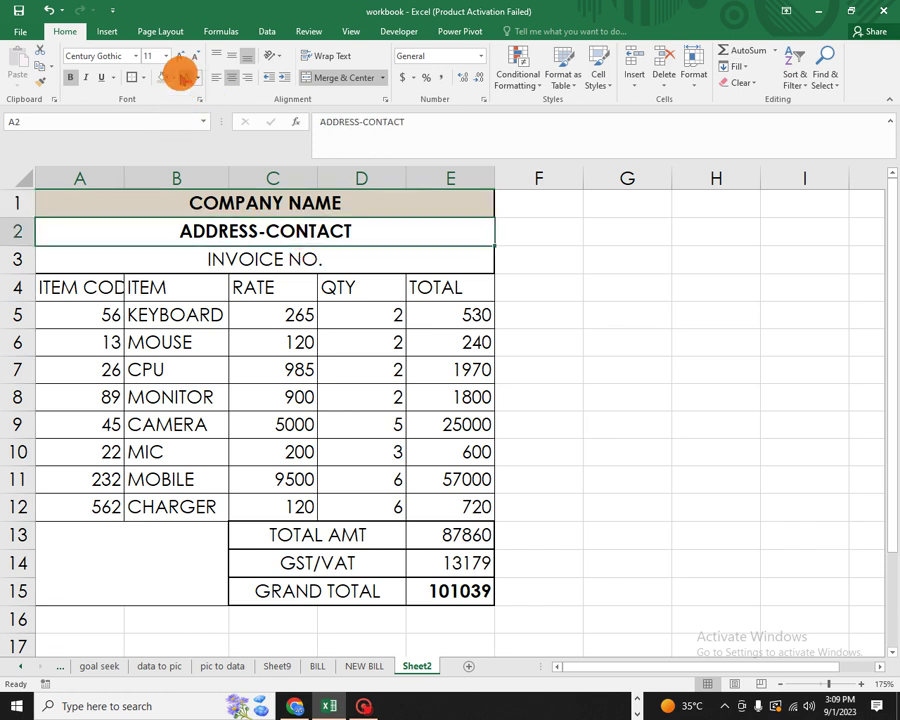
{"action": "left_click", "coordinate": [174, 79]}
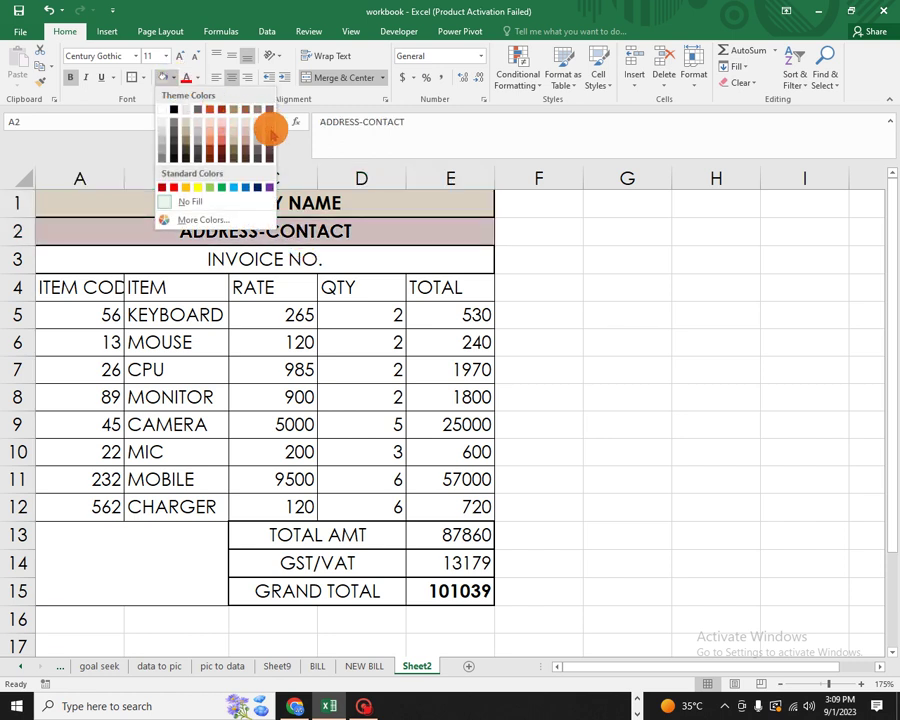
{"action": "left_click", "coordinate": [270, 130]}
{"action": "left_click", "coordinate": [324, 289]}
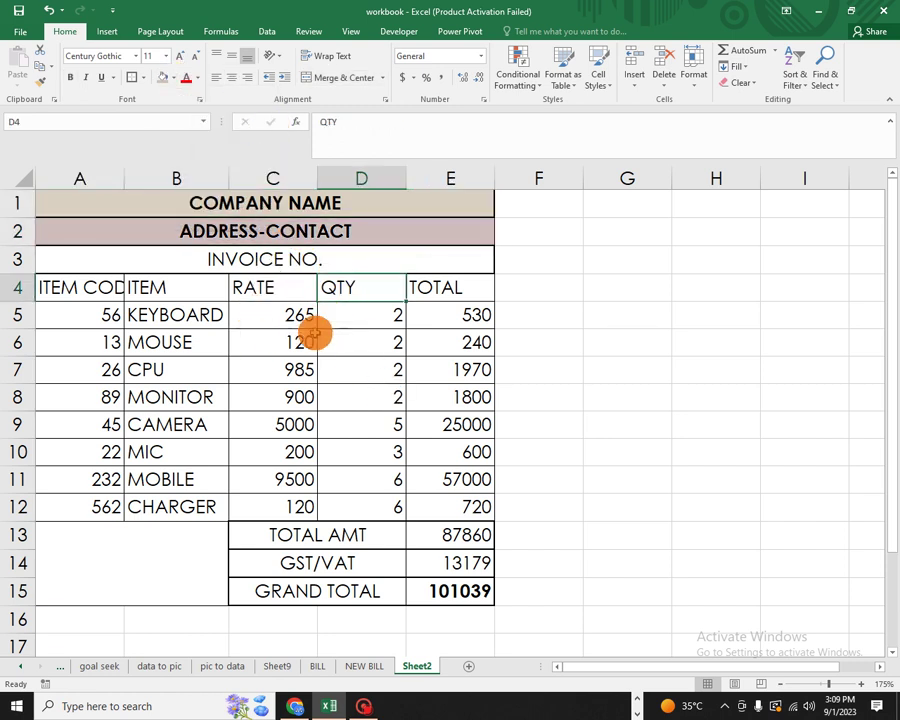
- Center the item codes with their heading in A4:A12 and autofit column A's width
{"action": "left_click_drag", "start_coordinate": [80, 290], "coordinate": [84, 506]}
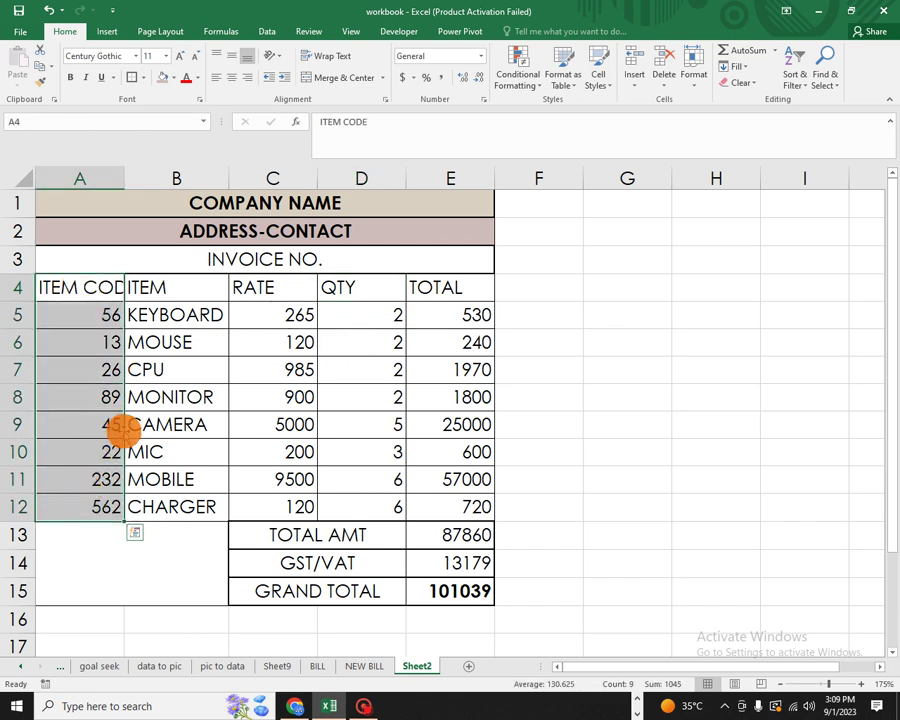
{"action": "left_click", "coordinate": [231, 77]}
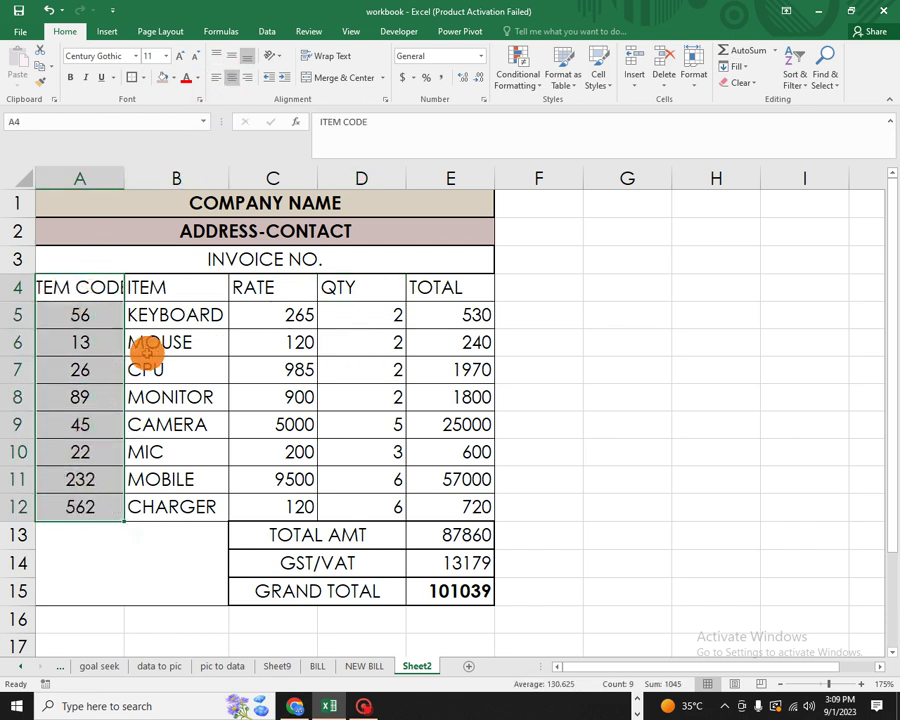
{"action": "double_click", "coordinate": [124, 177]}
{"action": "left_click", "coordinate": [184, 314]}
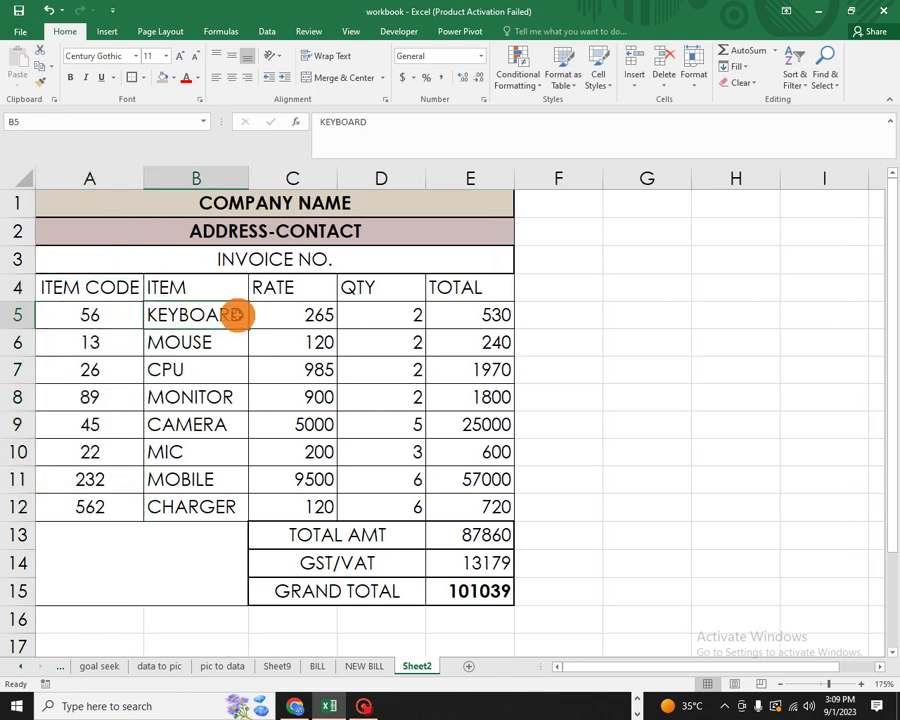
{"action": "left_click_drag", "start_coordinate": [332, 320], "coordinate": [423, 488]}
{"action": "left_click_drag", "start_coordinate": [424, 490], "coordinate": [446, 488]}
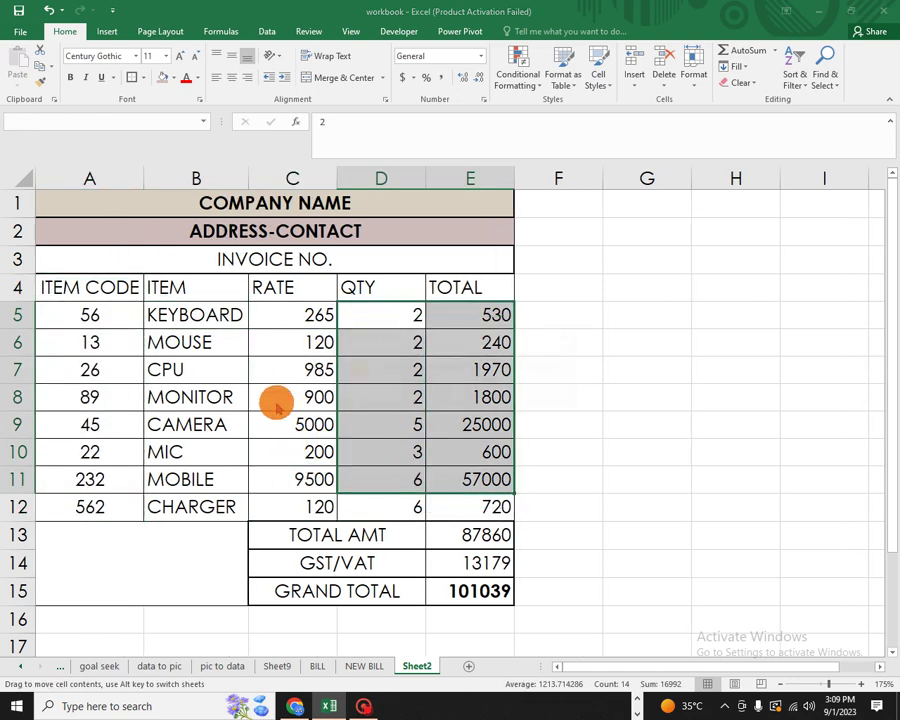
{"action": "left_click", "coordinate": [565, 334]}
- Center the rates, quantities and item totals in C5:E12
{"action": "left_click_drag", "start_coordinate": [297, 313], "coordinate": [458, 508]}
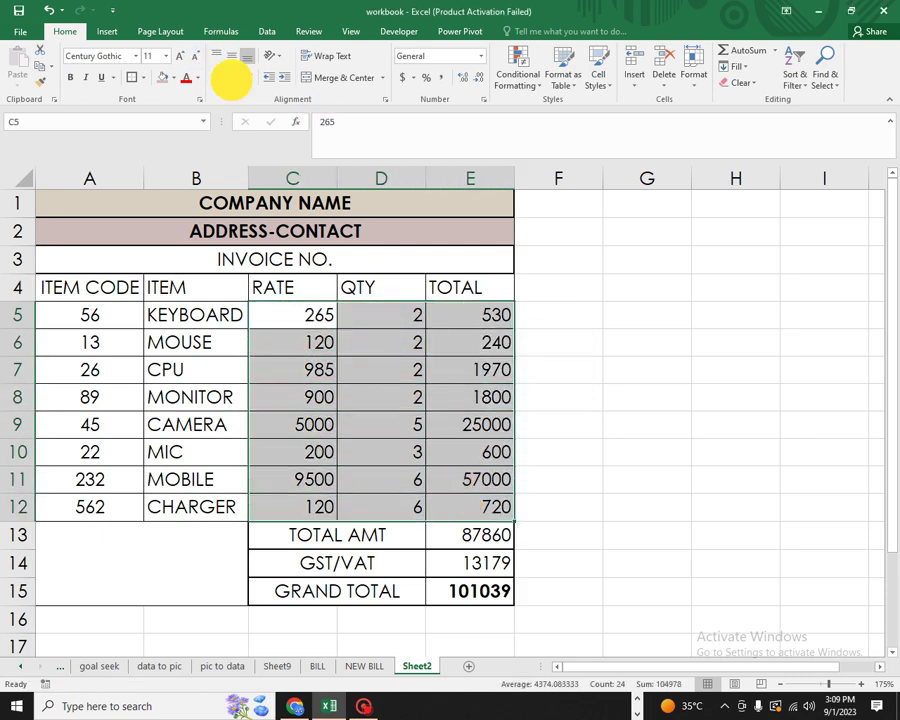
{"action": "left_click", "coordinate": [231, 78]}
- Left-align the TOTAL AMT, GST/VAT and GRAND TOTAL labels and center their amounts in E13:E15
{"action": "left_click_drag", "start_coordinate": [352, 535], "coordinate": [353, 590]}
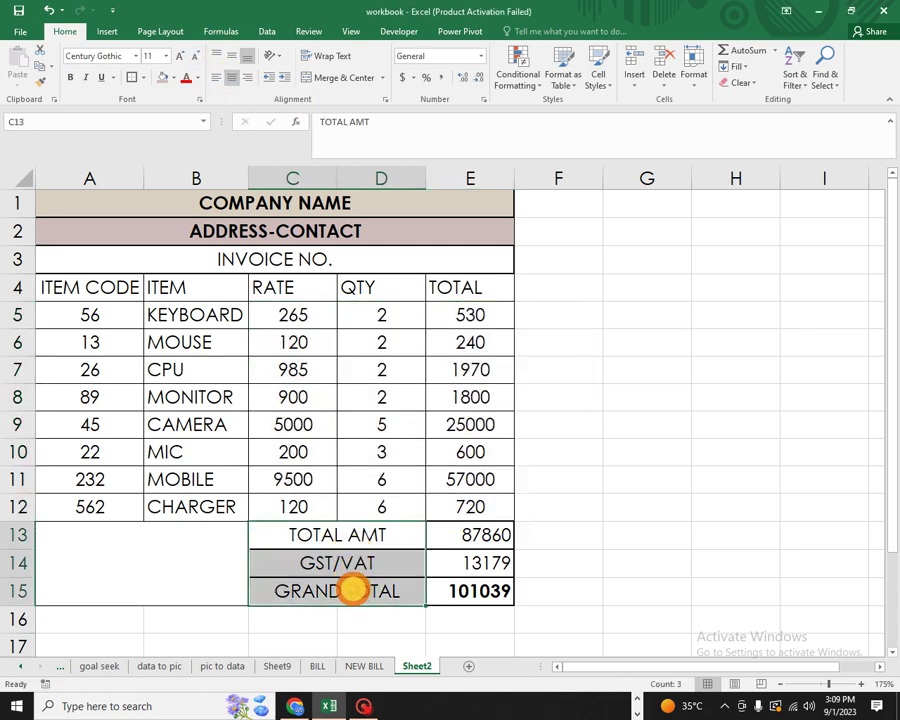
{"action": "left_click", "coordinate": [216, 77]}
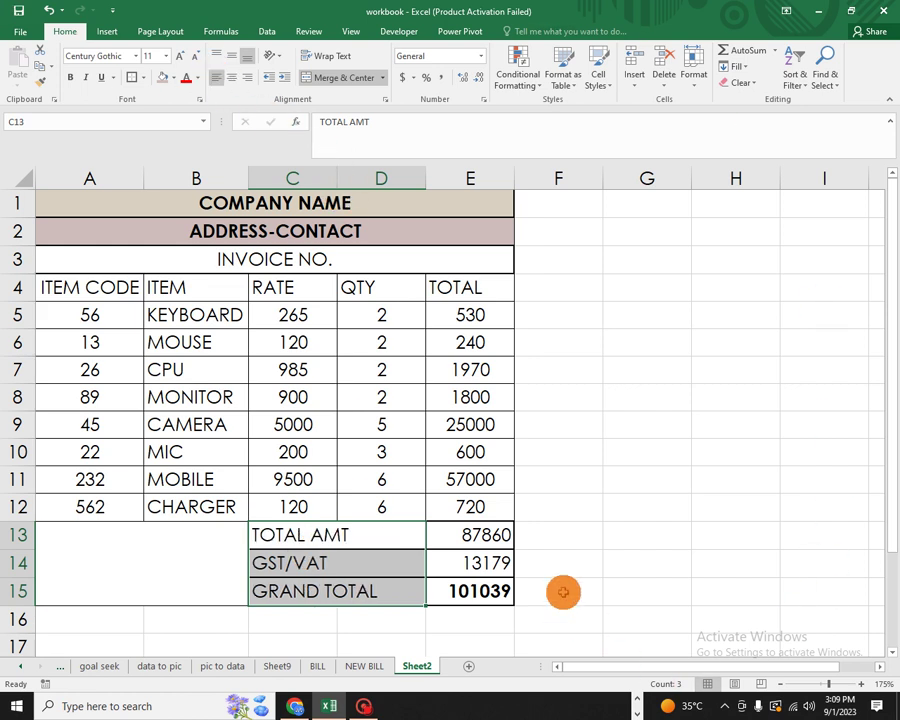
{"action": "left_click_drag", "start_coordinate": [472, 532], "coordinate": [480, 588]}
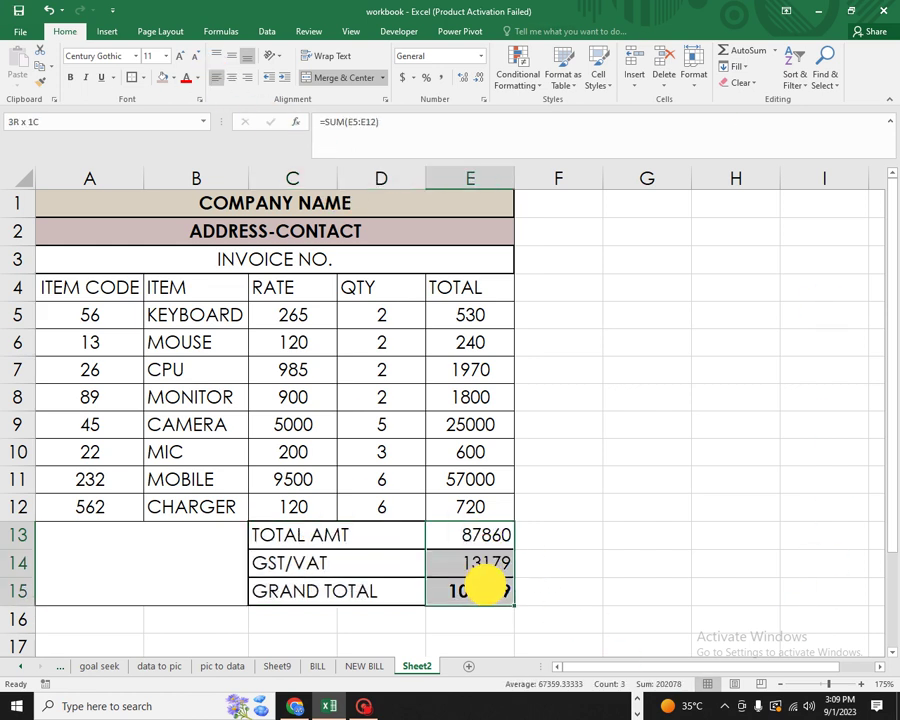
{"action": "left_click", "coordinate": [231, 78]}
{"action": "left_click", "coordinate": [643, 350]}
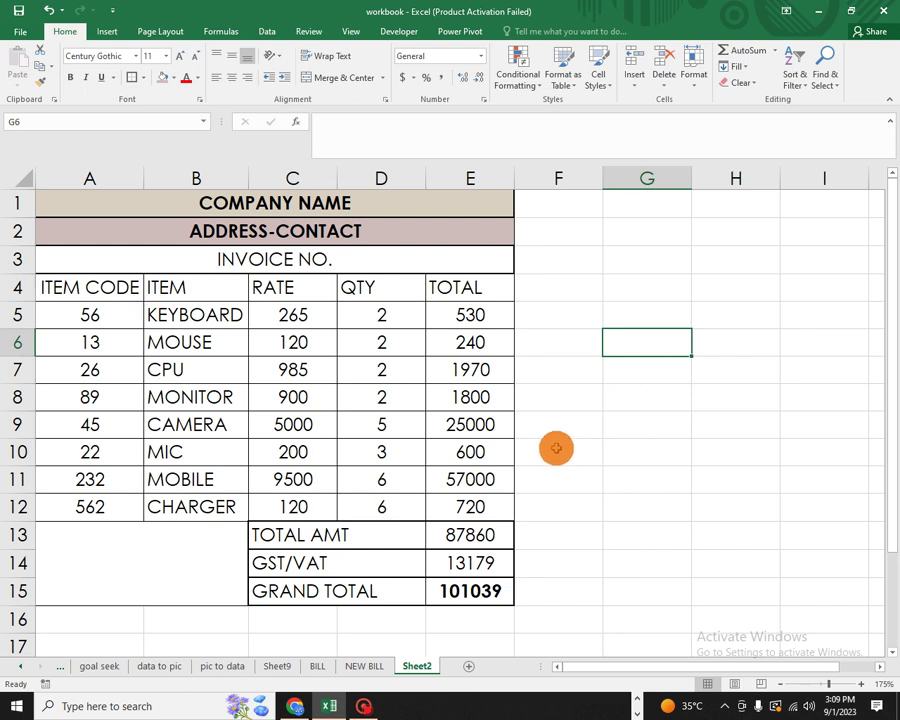
- Hide the worksheet gridlines around the bill
{"action": "left_click", "coordinate": [587, 323]}
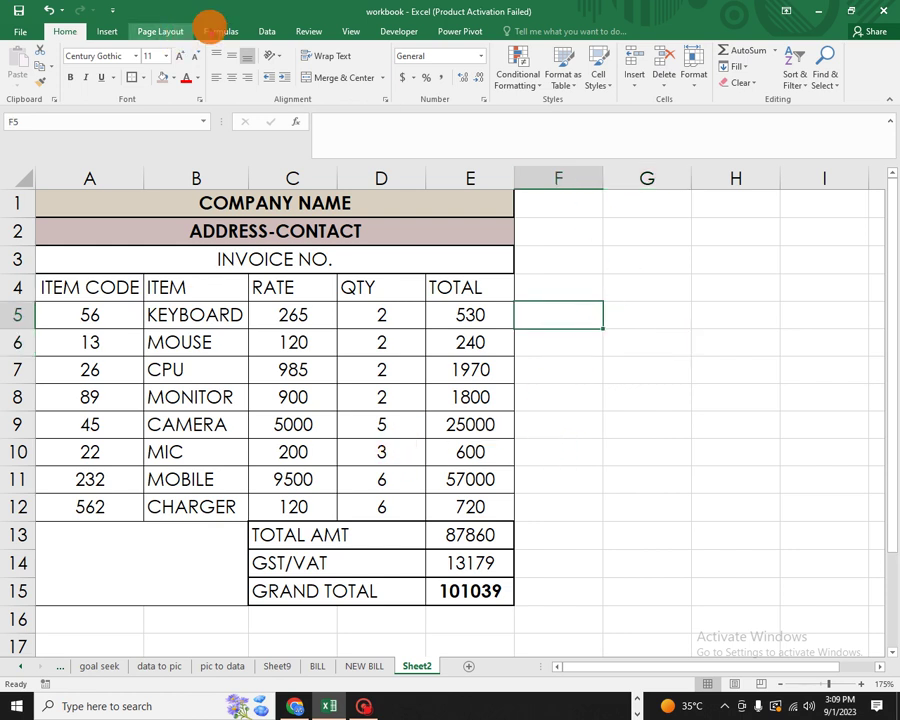
{"action": "left_click", "coordinate": [348, 30]}
{"action": "left_click", "coordinate": [155, 77]}
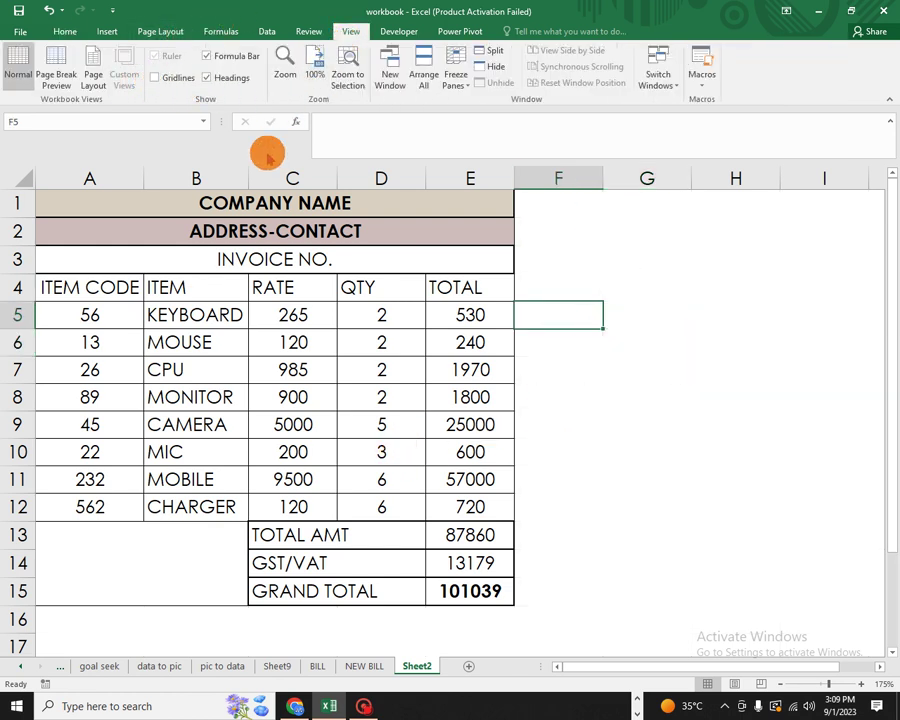
{"action": "left_click", "coordinate": [824, 479]}
{"action": "scroll", "coordinate": [554, 517], "scroll_direction": "down", "scroll_amount": 5}
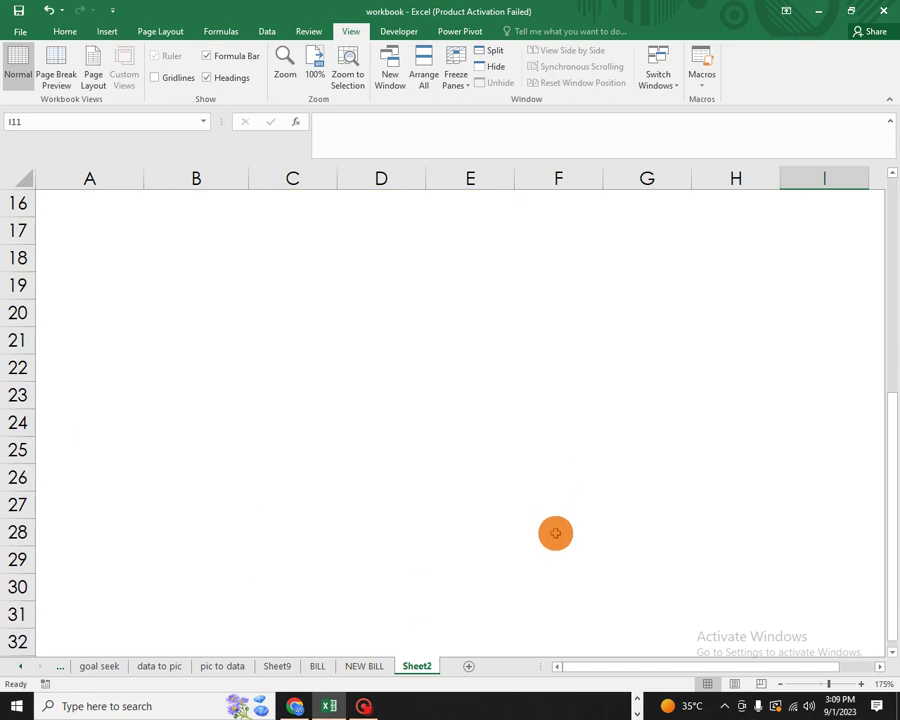
{"action": "scroll", "coordinate": [553, 530], "scroll_direction": "up", "scroll_amount": 5}
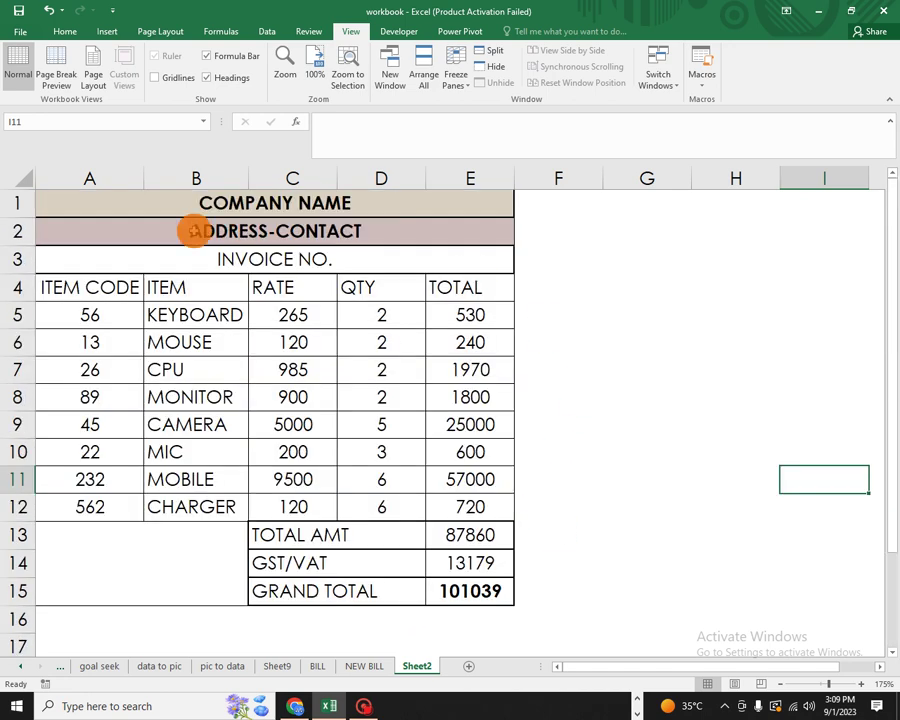
- Enter RECEIVER SIGN: in the merged empty block A13:B15 beside the totals
{"action": "left_click_drag", "start_coordinate": [122, 206], "coordinate": [354, 587]}
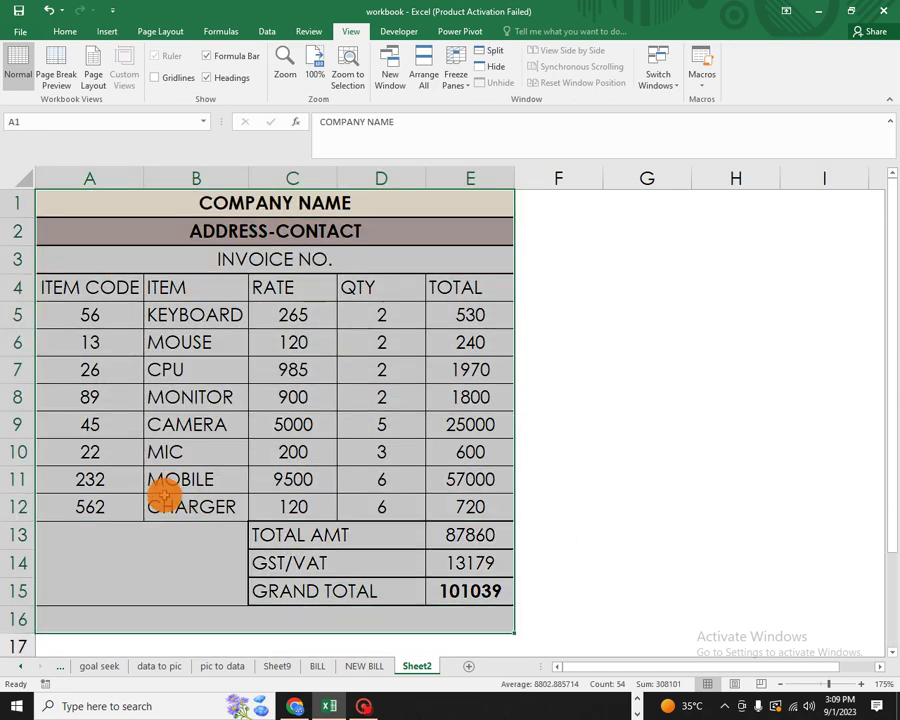
{"action": "left_click", "coordinate": [147, 563]}
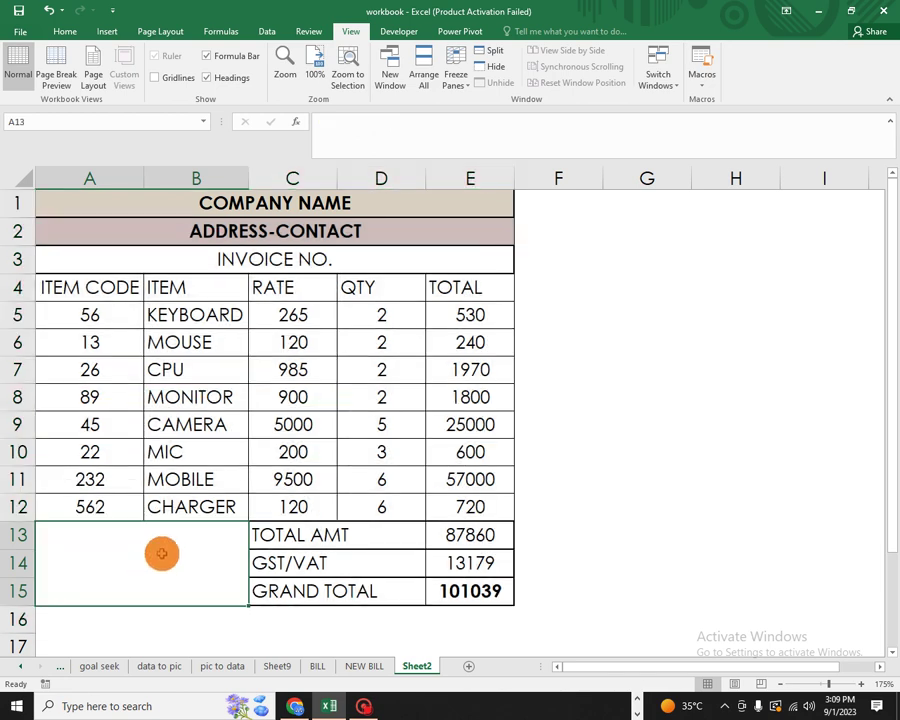
{"action": "type", "text": "RE"}
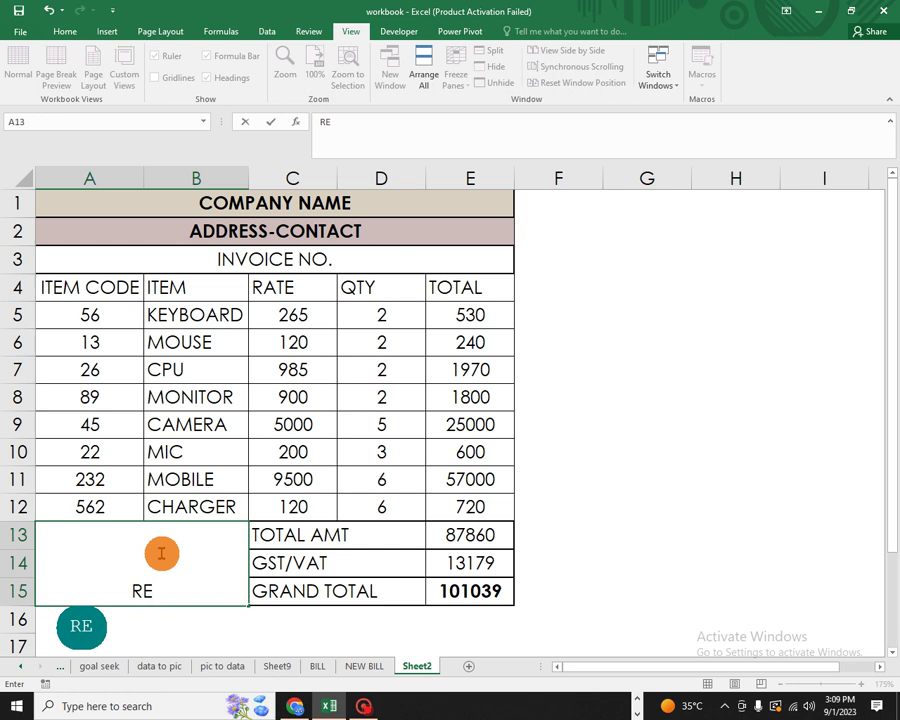
{"action": "type", "text": "CEIVER"}
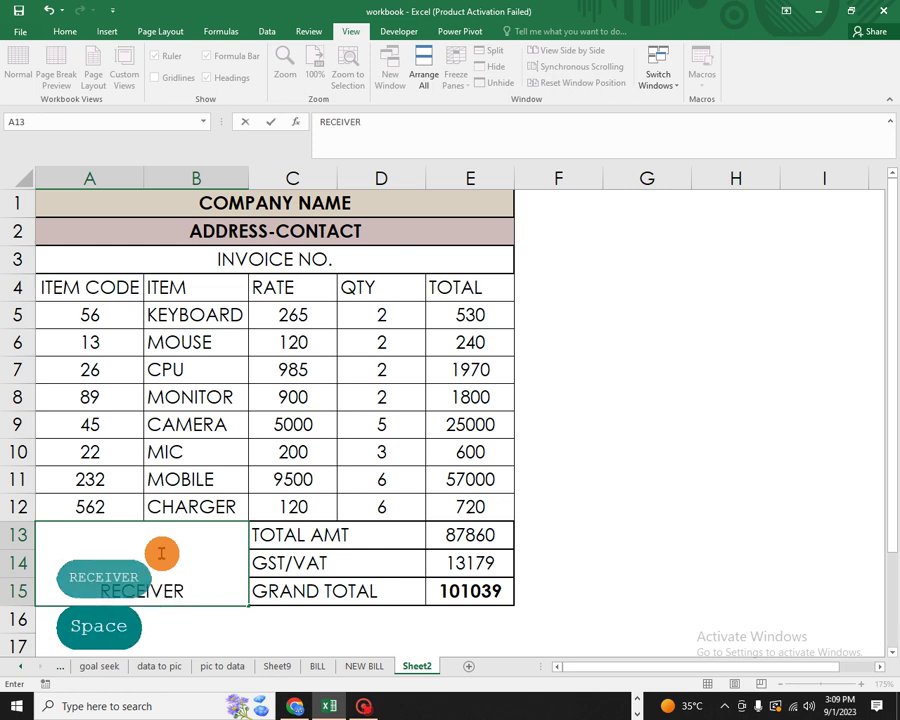
{"action": "type", "text": " SIGN"}
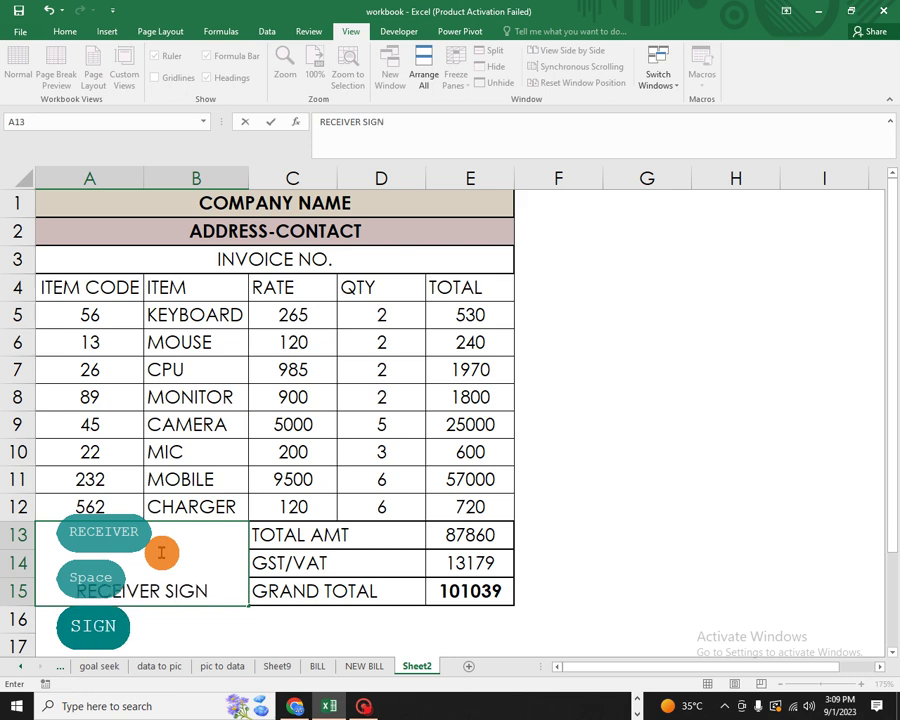
{"action": "type", "text": ":"}
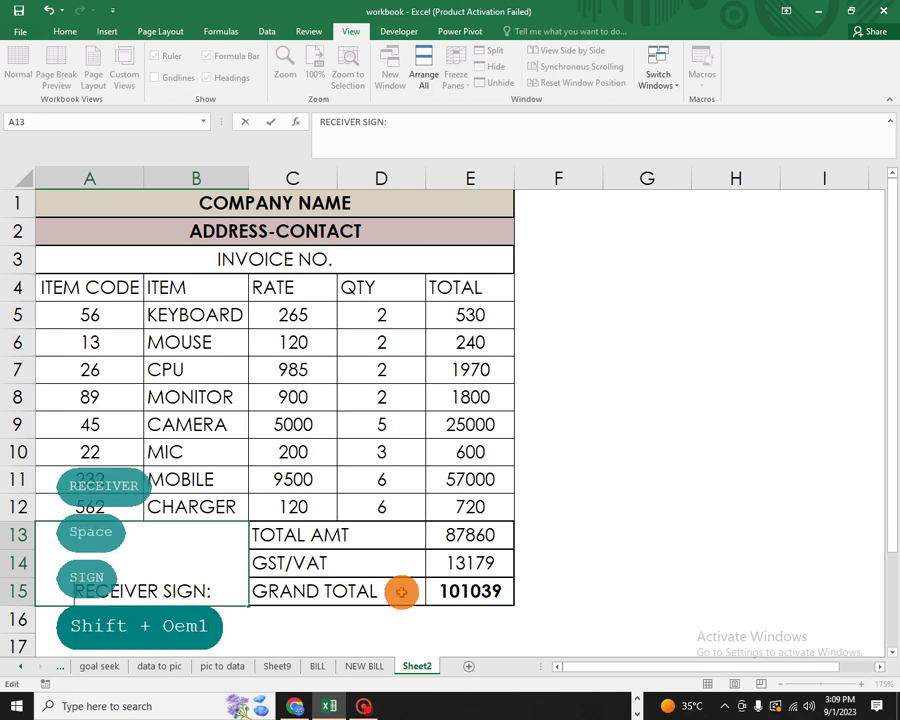
{"action": "left_click", "coordinate": [604, 564]}
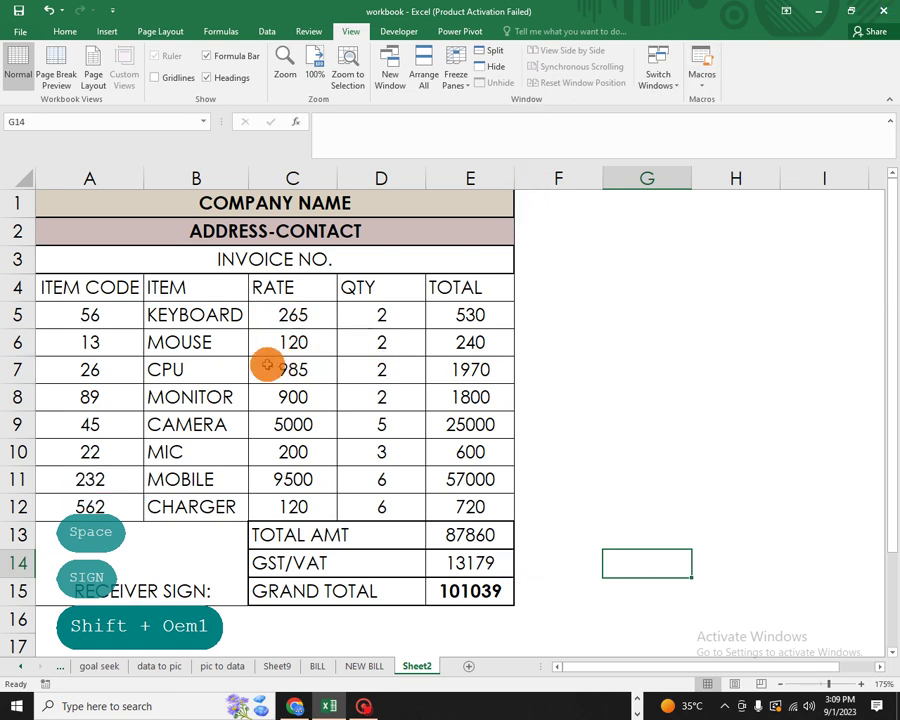
{"action": "left_click", "coordinate": [20, 566]}
{"action": "right_click", "coordinate": [16, 567]}
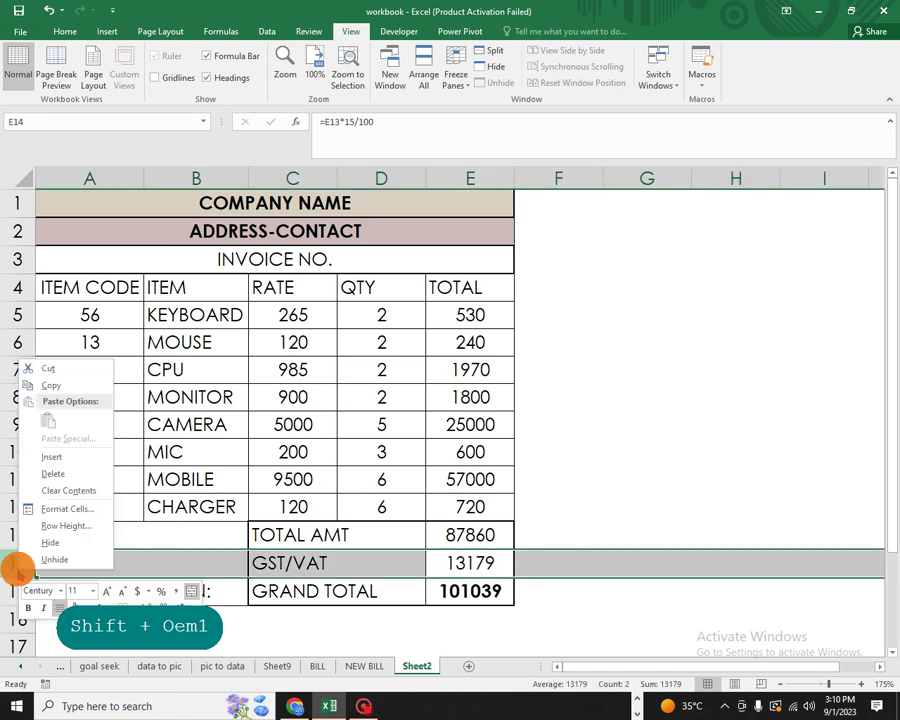
{"action": "left_click", "coordinate": [62, 458]}
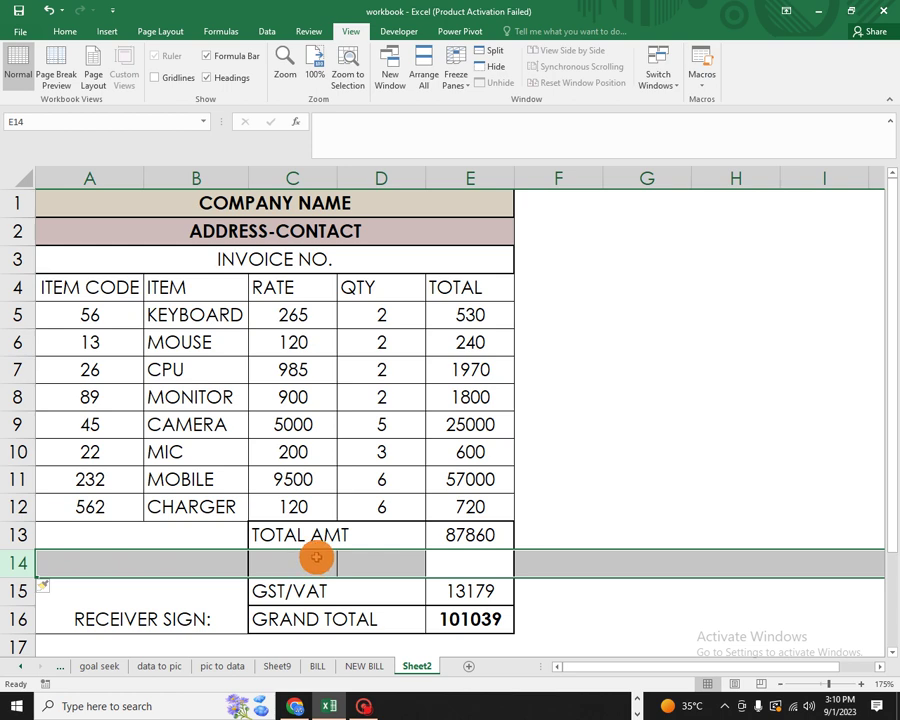
{"action": "key", "text": "ctrl+z"}
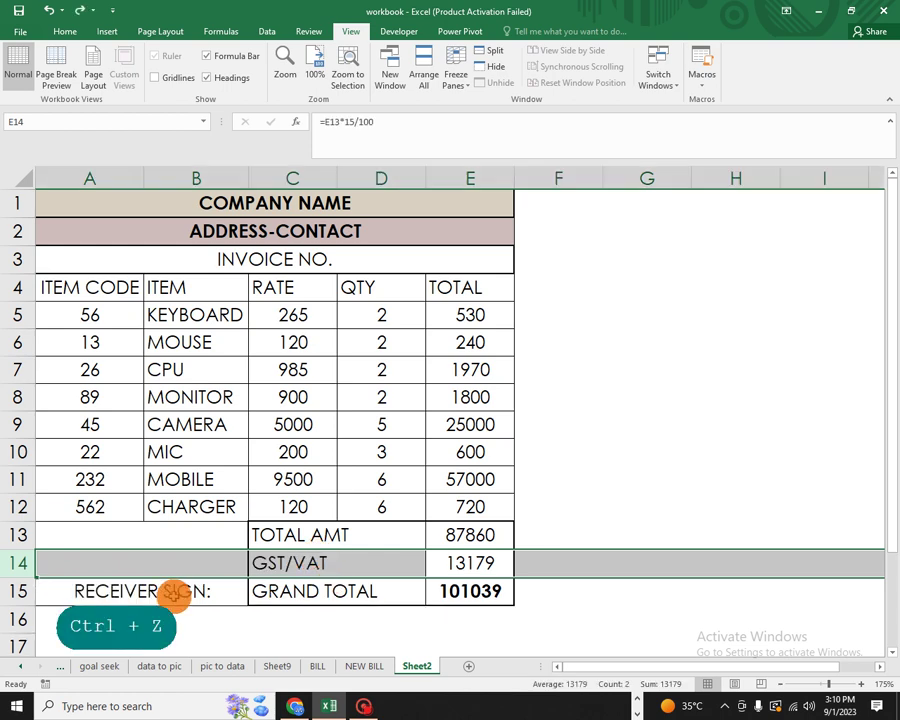
- Insert a new row above GRAND TOTAL and merge and center its cells C15:D15
{"action": "right_click", "coordinate": [8, 589]}
{"action": "left_click", "coordinate": [54, 481]}
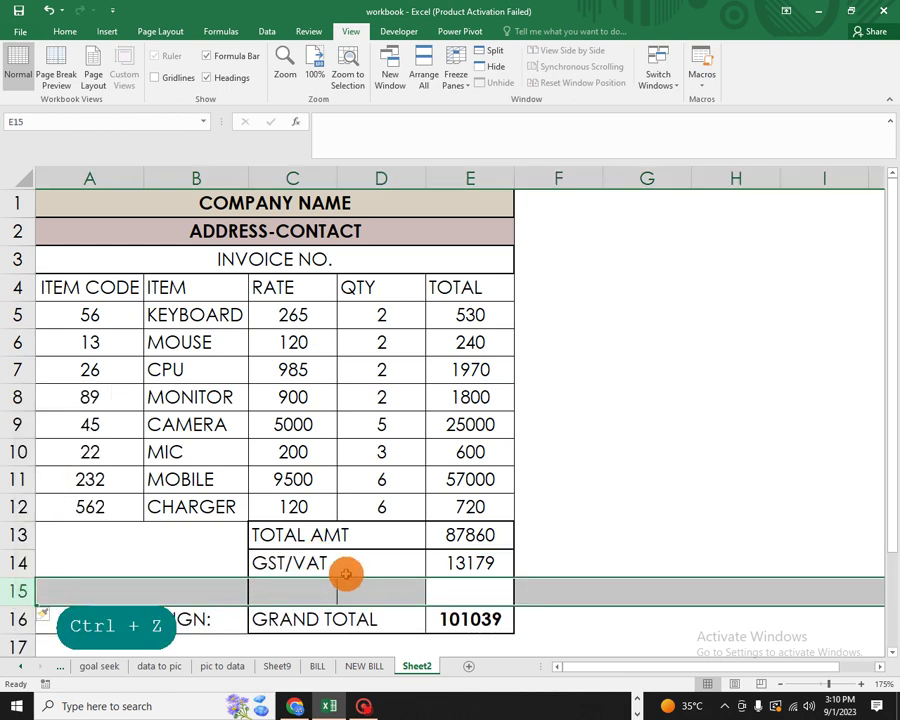
{"action": "left_click", "coordinate": [329, 591]}
{"action": "left_click_drag", "start_coordinate": [334, 583], "coordinate": [392, 574]}
{"action": "left_click_drag", "start_coordinate": [304, 587], "coordinate": [380, 589]}
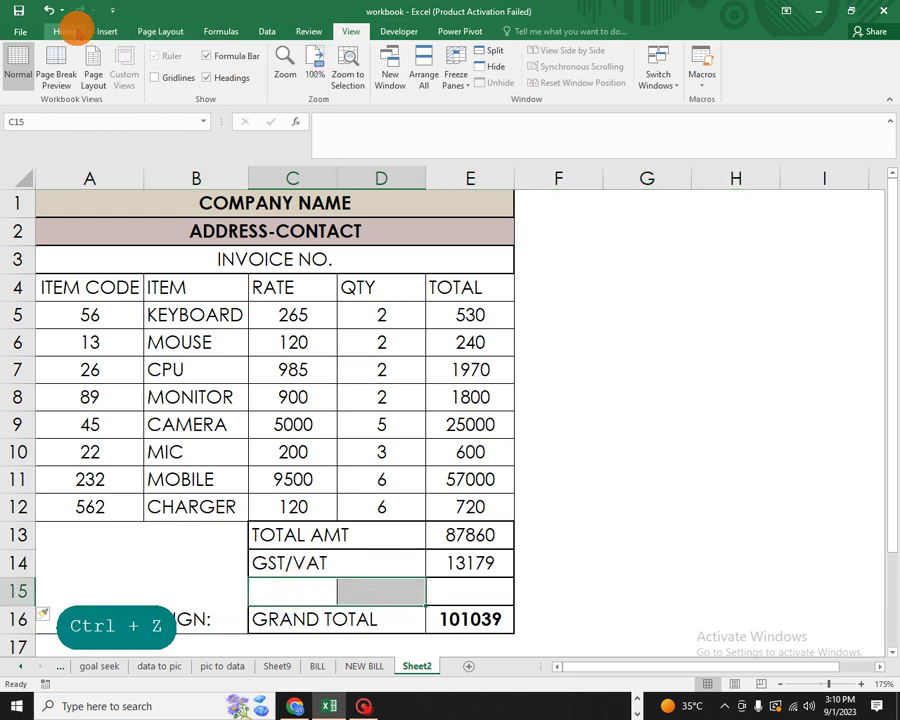
{"action": "left_click", "coordinate": [66, 29]}
{"action": "left_click", "coordinate": [334, 77]}
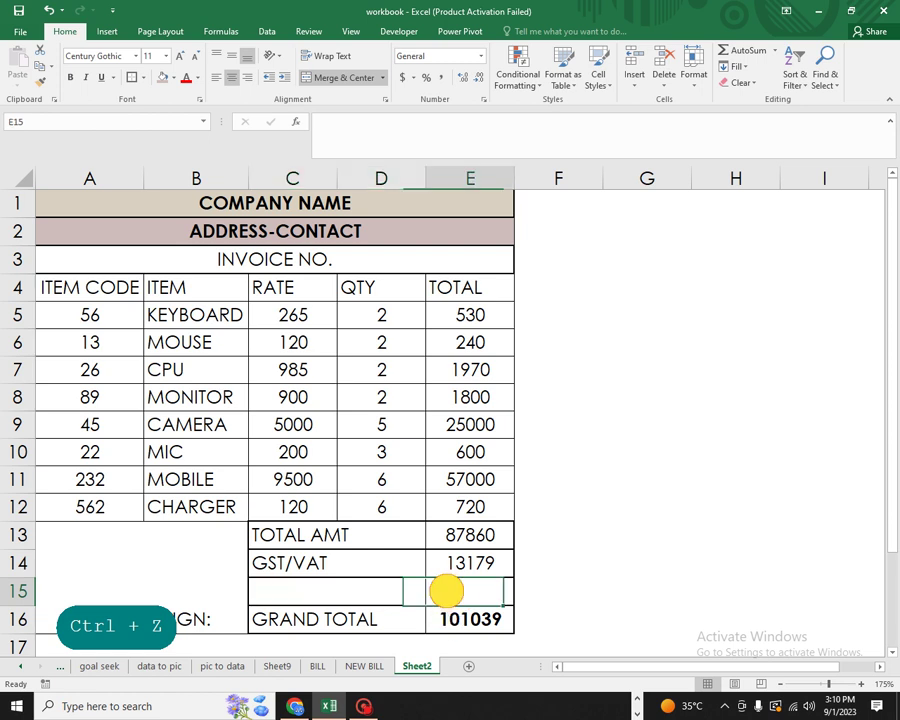
- Enter the label DISCOUNT in the merged cell C15 and left-align it
{"action": "type", "text": "DI"}
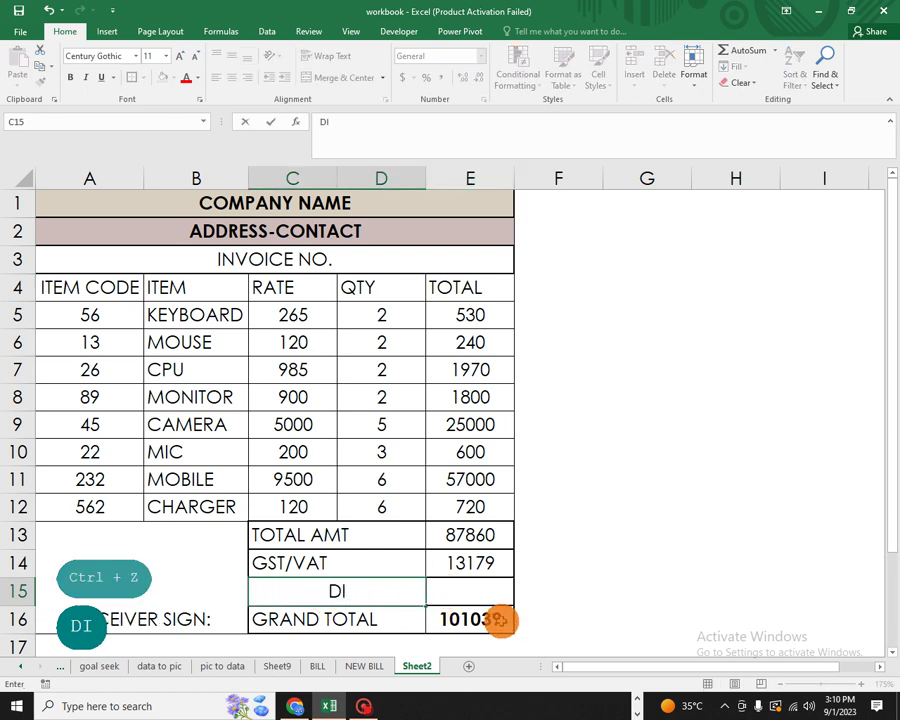
{"action": "type", "text": "SCOUNT"}
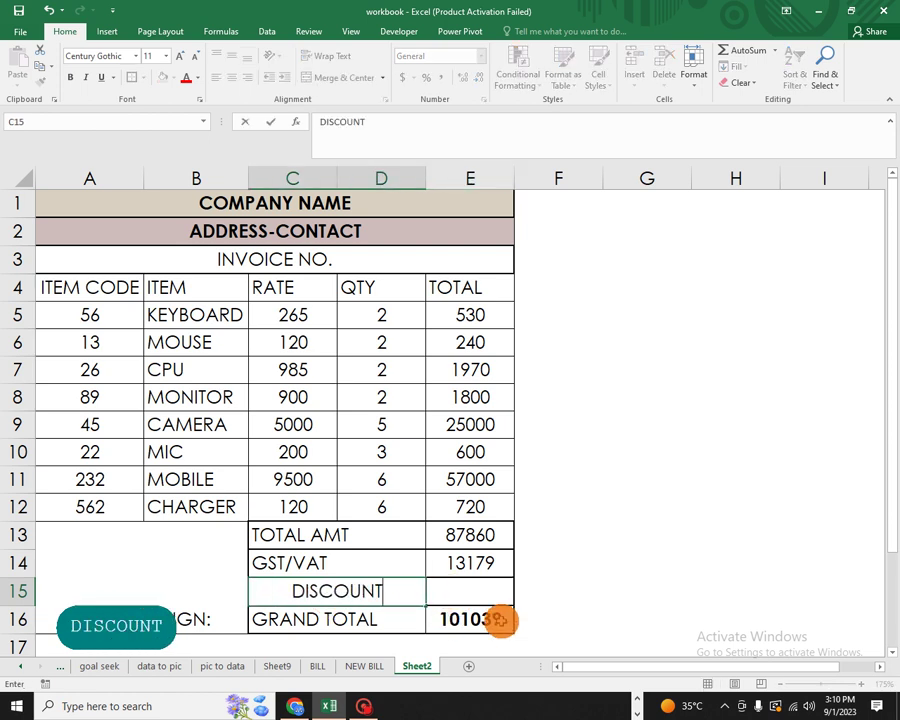
{"action": "key", "text": "Right"}
{"action": "left_click", "coordinate": [406, 588]}
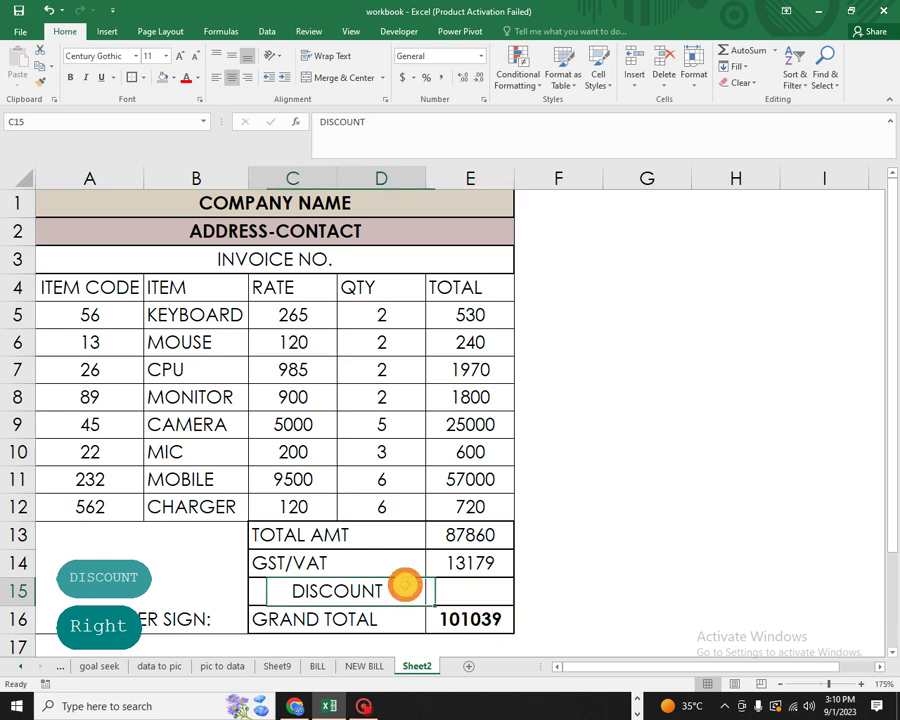
{"action": "left_click", "coordinate": [218, 80]}
- Enter 500 as the discount amount in E15
{"action": "left_click", "coordinate": [462, 590]}
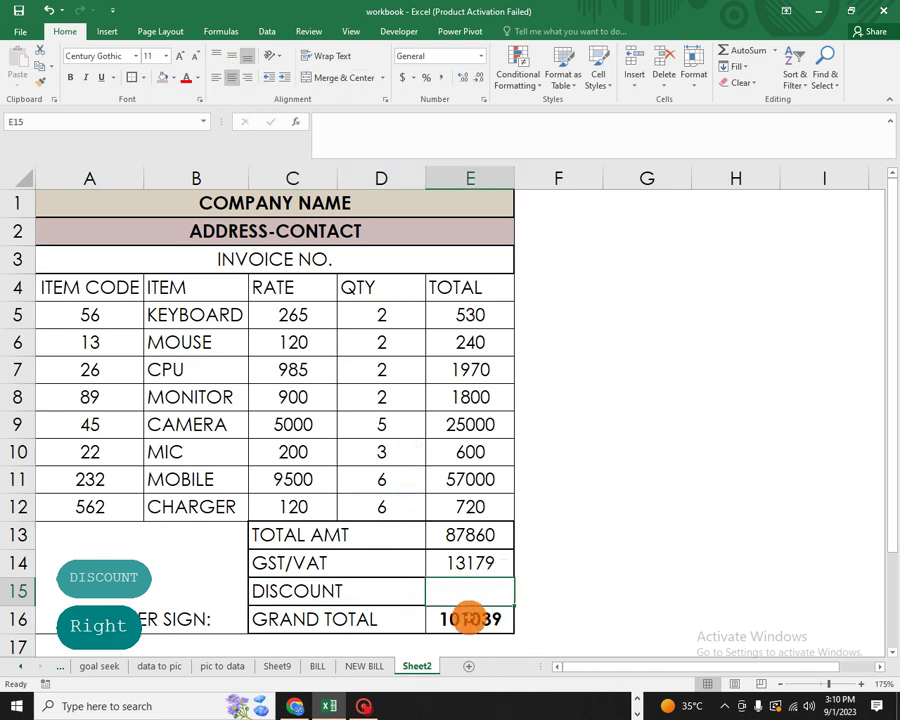
{"action": "type", "text": "500"}
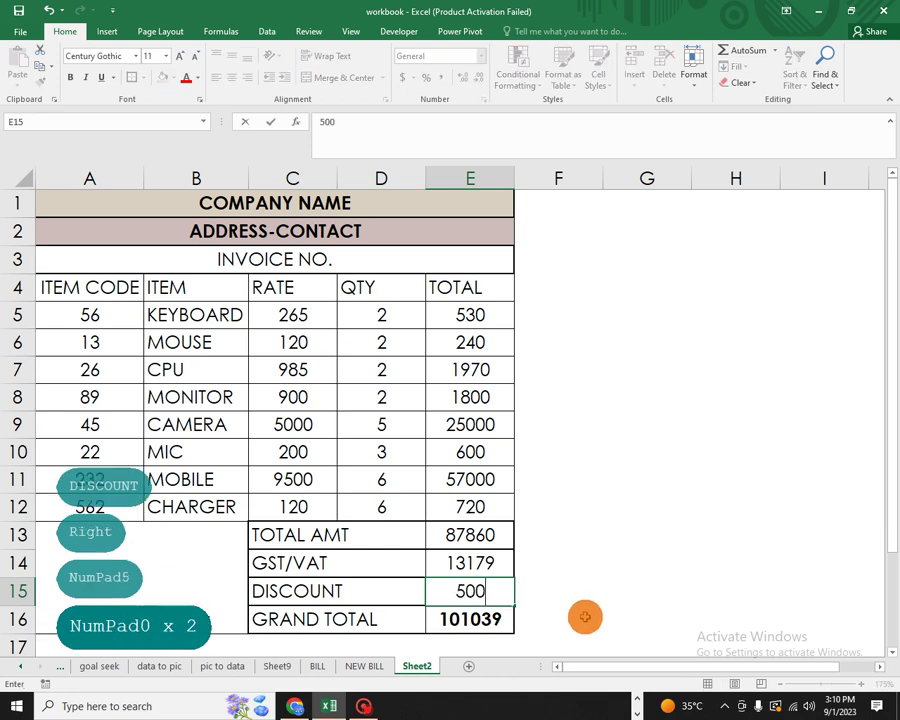
{"action": "key", "text": "Return"}
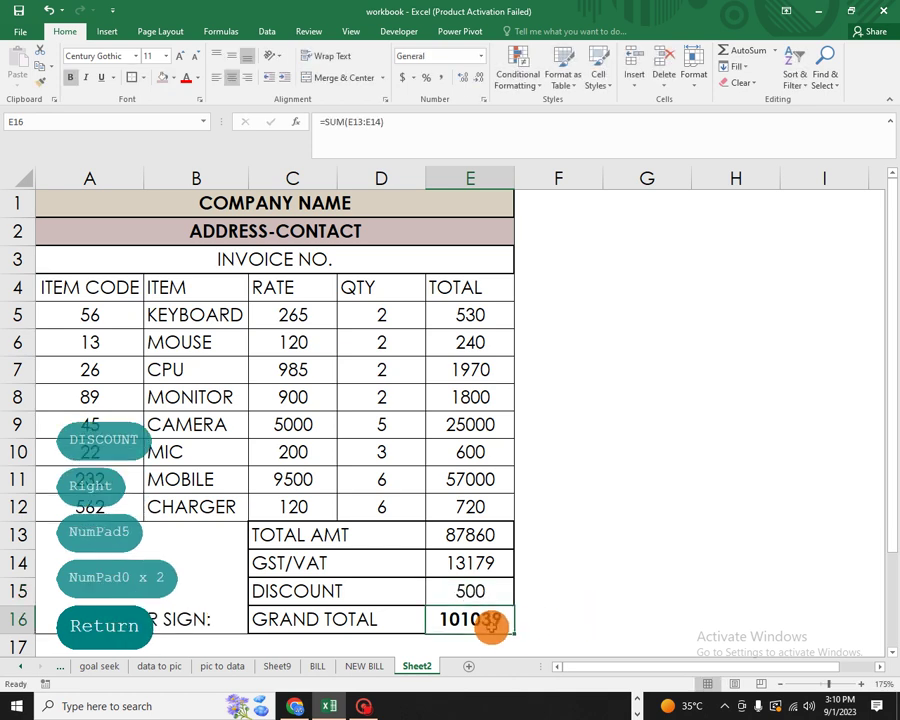
- Replace the GRAND TOTAL formula in E16 with =E13+E14-E15 so that the discount is subtracted
{"action": "type", "text": "="}
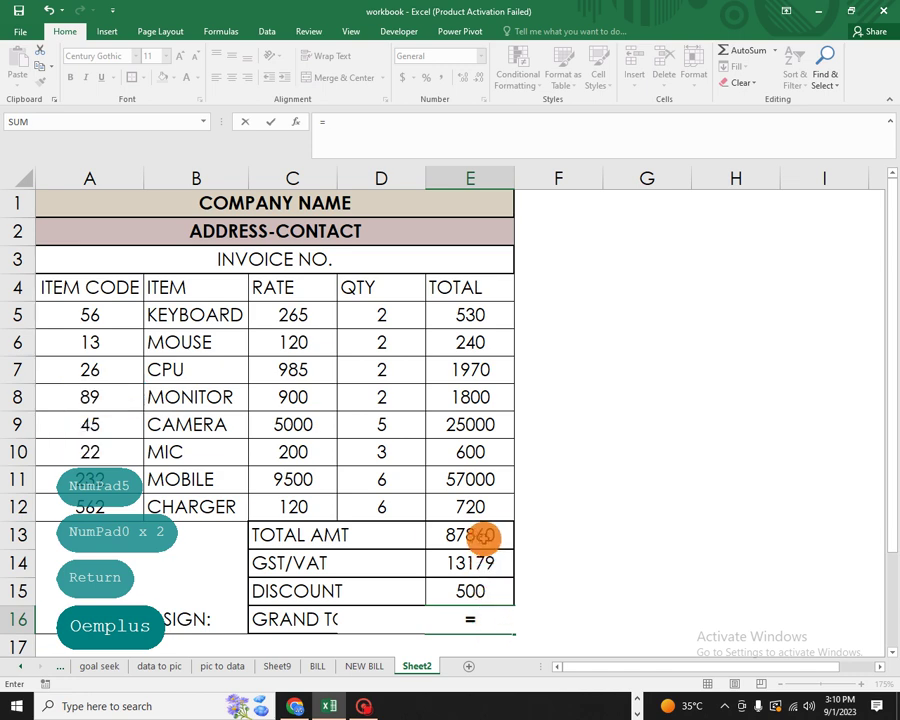
{"action": "left_click", "coordinate": [483, 537]}
{"action": "type", "text": "+"}
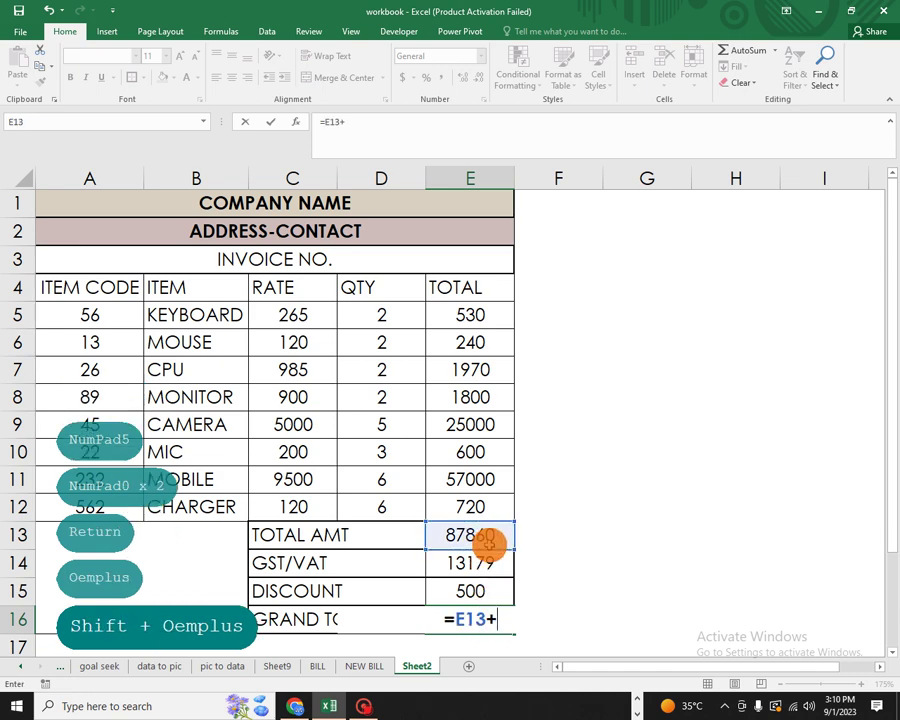
{"action": "left_click", "coordinate": [481, 563]}
{"action": "type", "text": "+"}
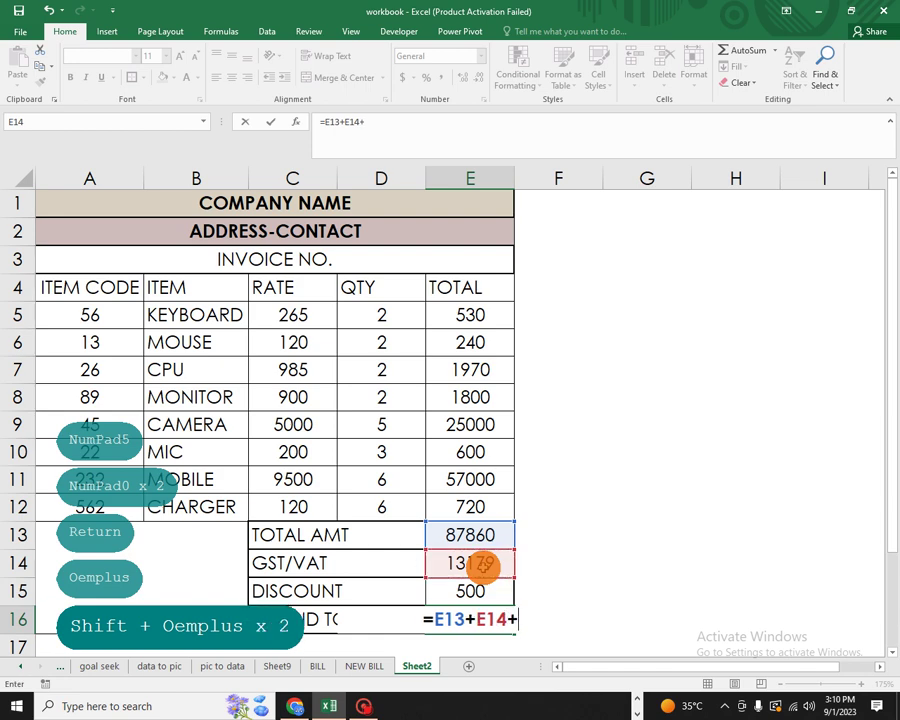
{"action": "key", "text": "BackSpace"}
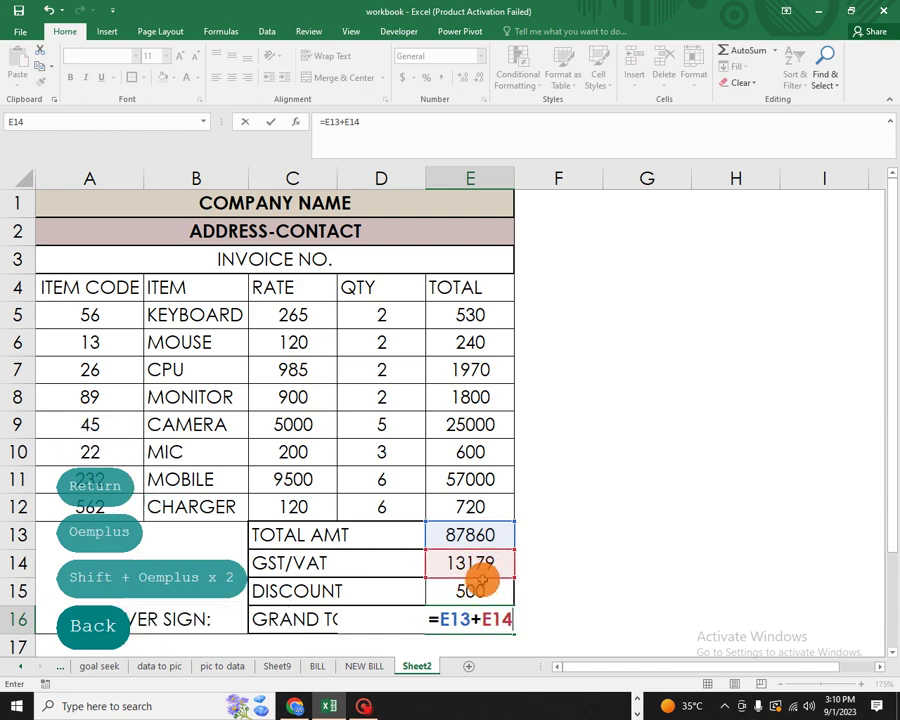
{"action": "type", "text": "-"}
{"action": "left_click", "coordinate": [472, 594]}
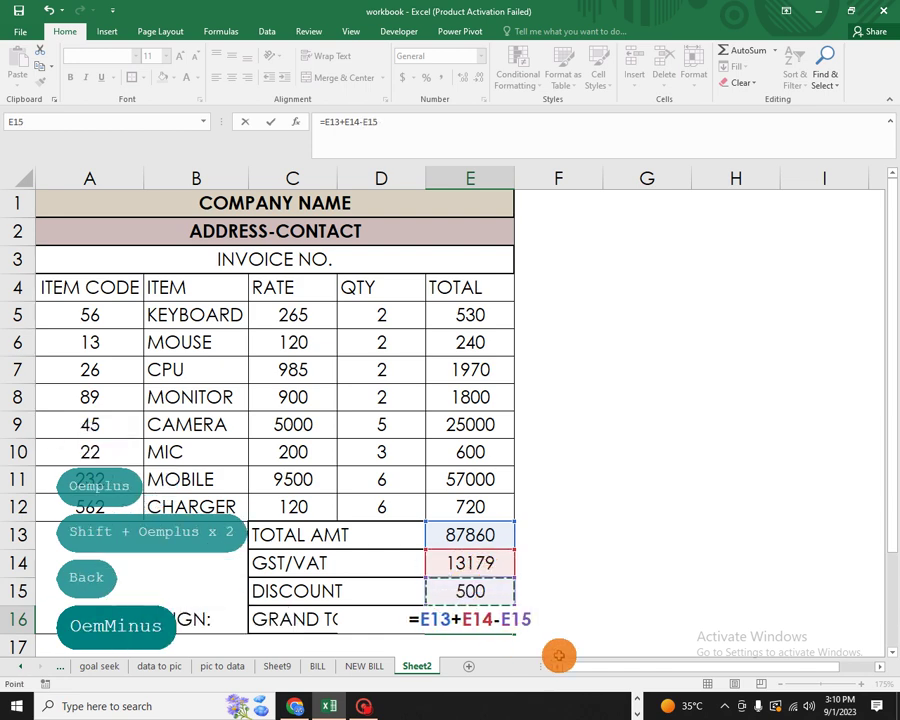
{"action": "key", "text": "Return"}
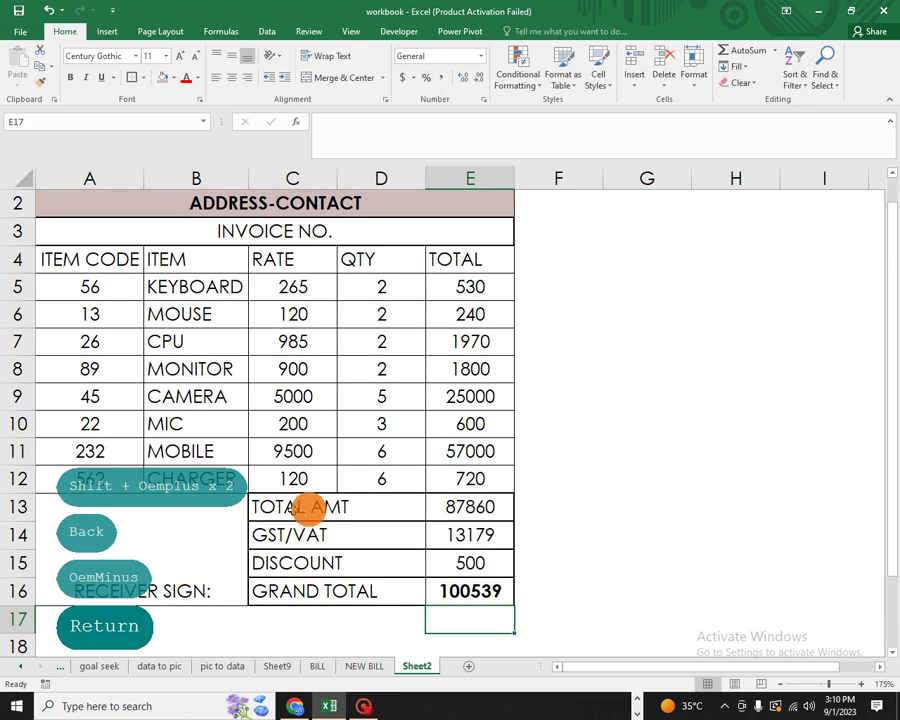
{"action": "left_click", "coordinate": [460, 588]}
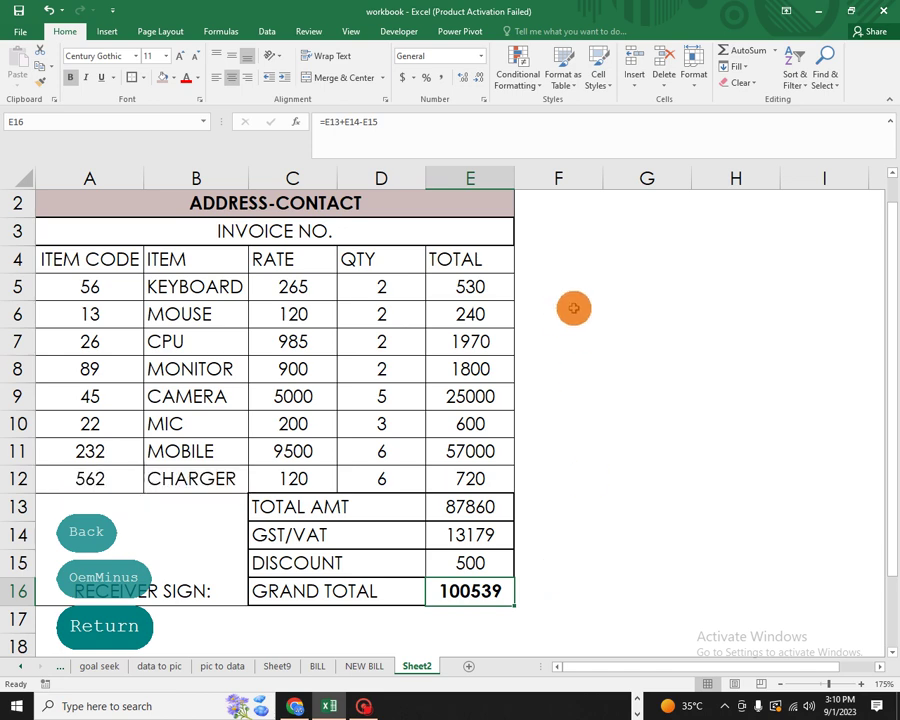
- Copy the whole invoice bill, range A1:E16, from the COMPANY NAME heading down to the GRAND TOTAL row
{"action": "scroll", "coordinate": [571, 320], "scroll_direction": "up", "scroll_amount": 1}
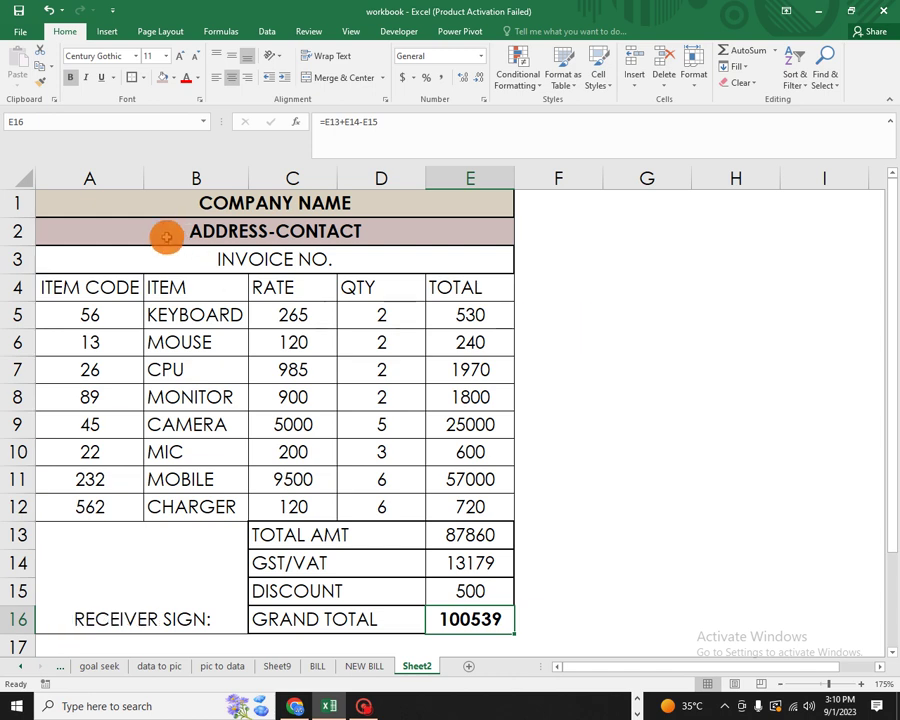
{"action": "left_click", "coordinate": [104, 206]}
{"action": "left_click_drag", "start_coordinate": [190, 342], "coordinate": [288, 583]}
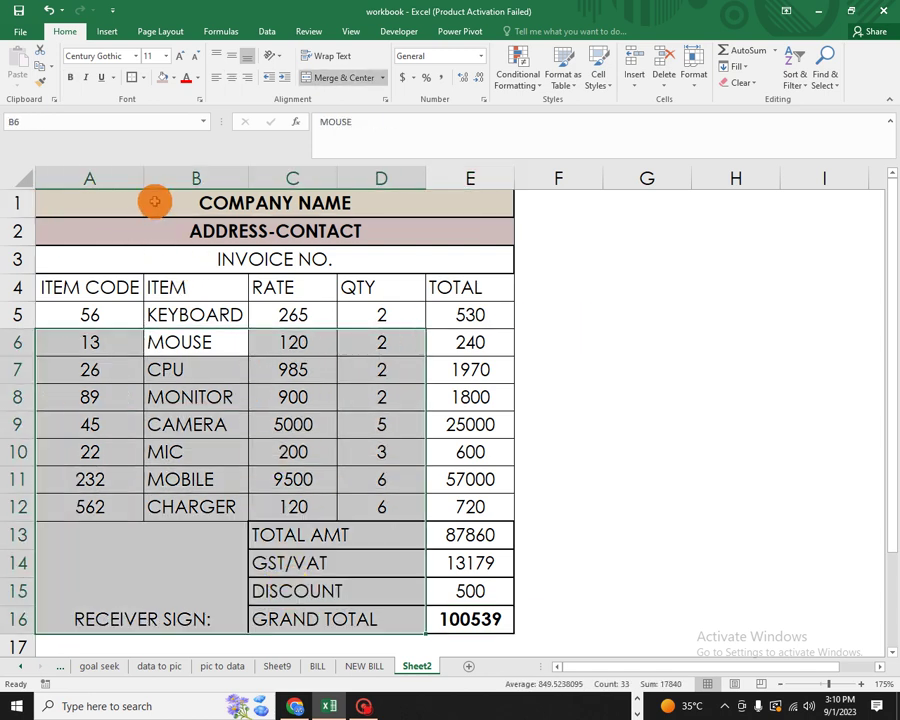
{"action": "left_click_drag", "start_coordinate": [155, 201], "coordinate": [277, 598]}
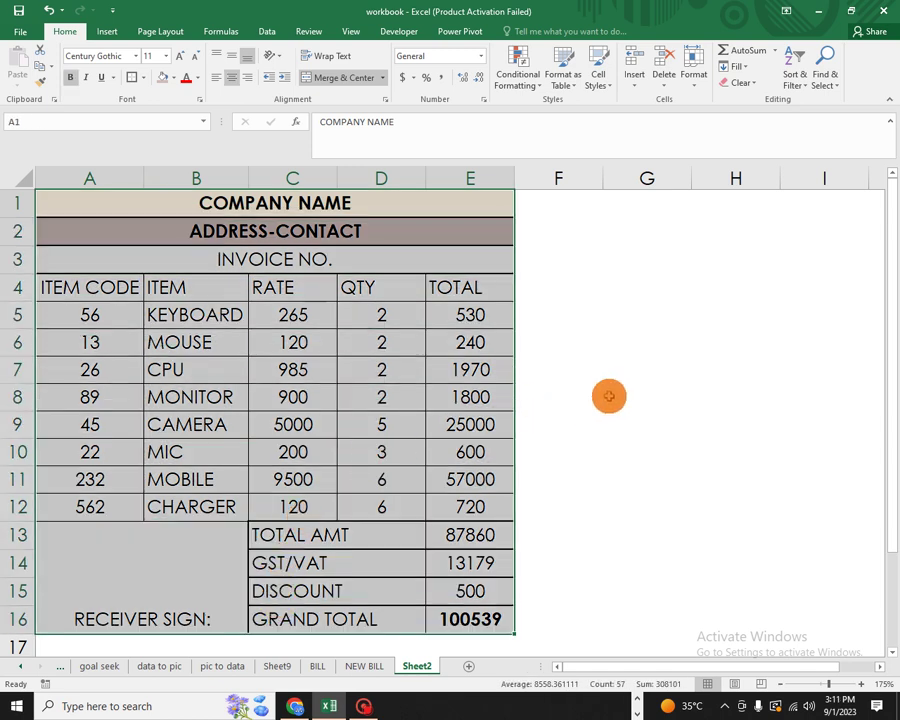
{"action": "key", "text": "ctrl+c"}
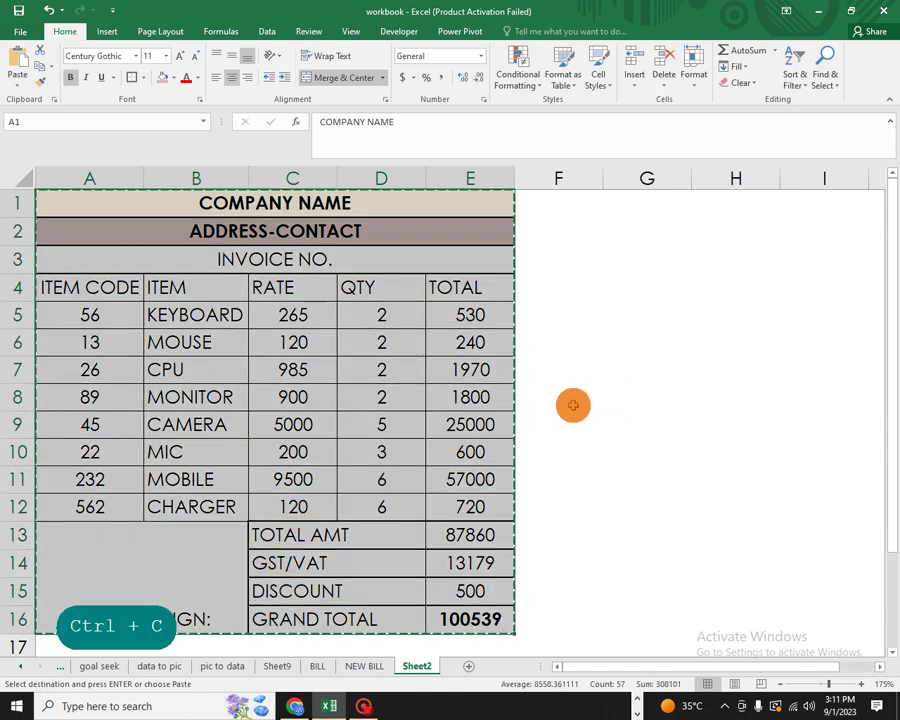
- Add a new worksheet and paste the copied bill at A1 with the Keep Source Column Widths option
{"action": "left_click", "coordinate": [467, 666]}
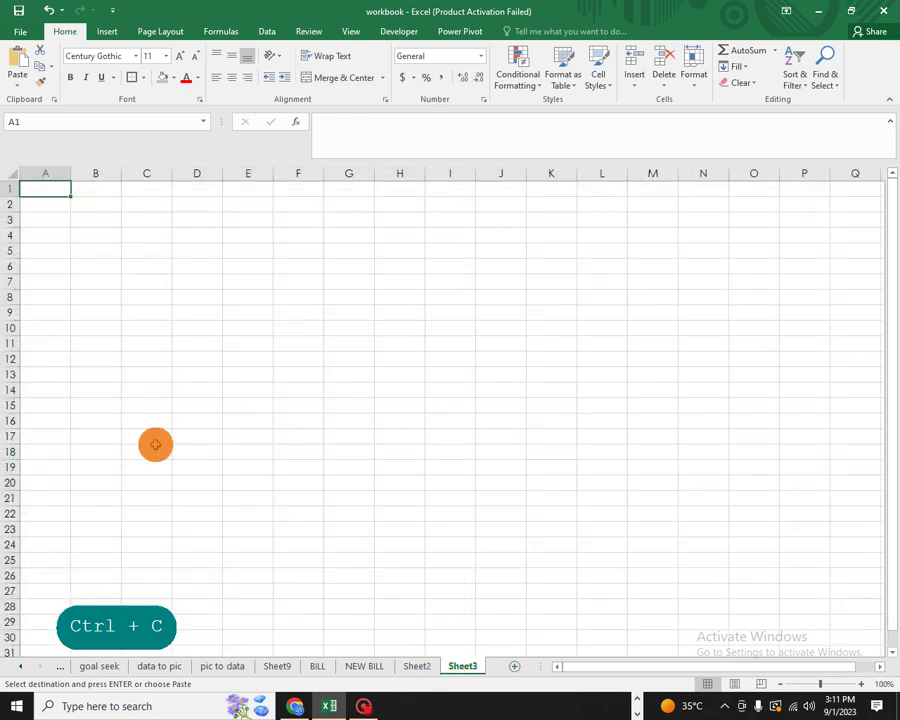
{"action": "scroll", "coordinate": [92, 211], "scroll_direction": "up", "scroll_amount": 1, "text": "ctrl"}
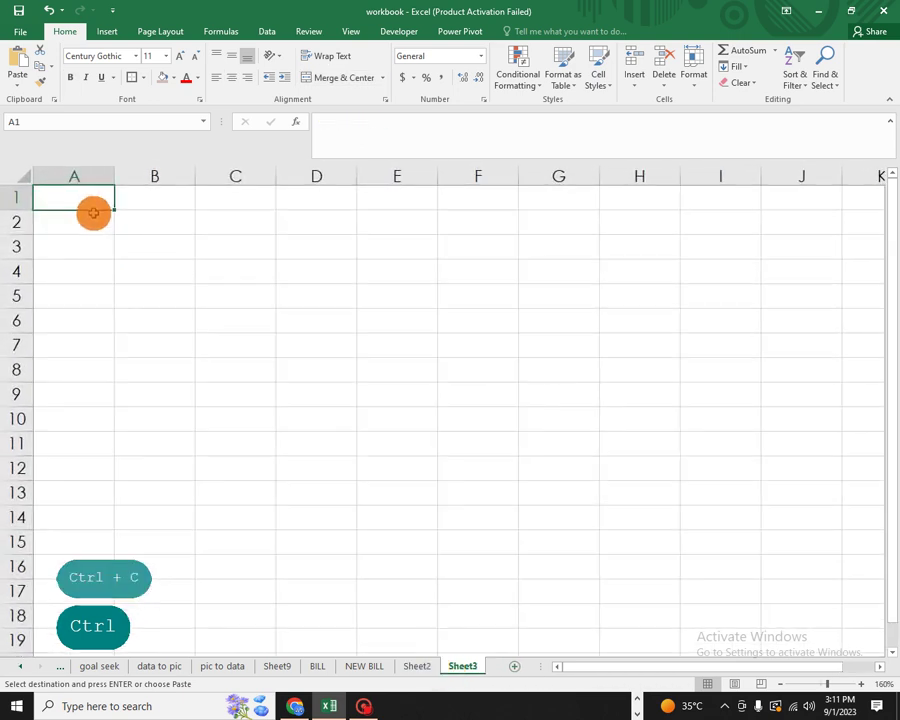
{"action": "right_click", "coordinate": [86, 200]}
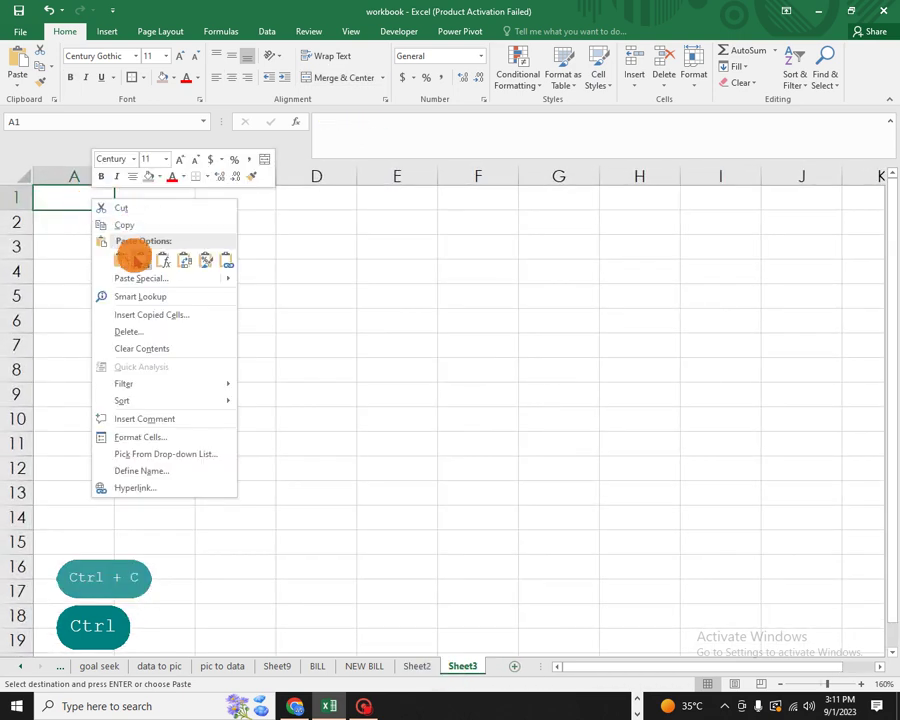
{"action": "mouse_move", "coordinate": [229, 278]}
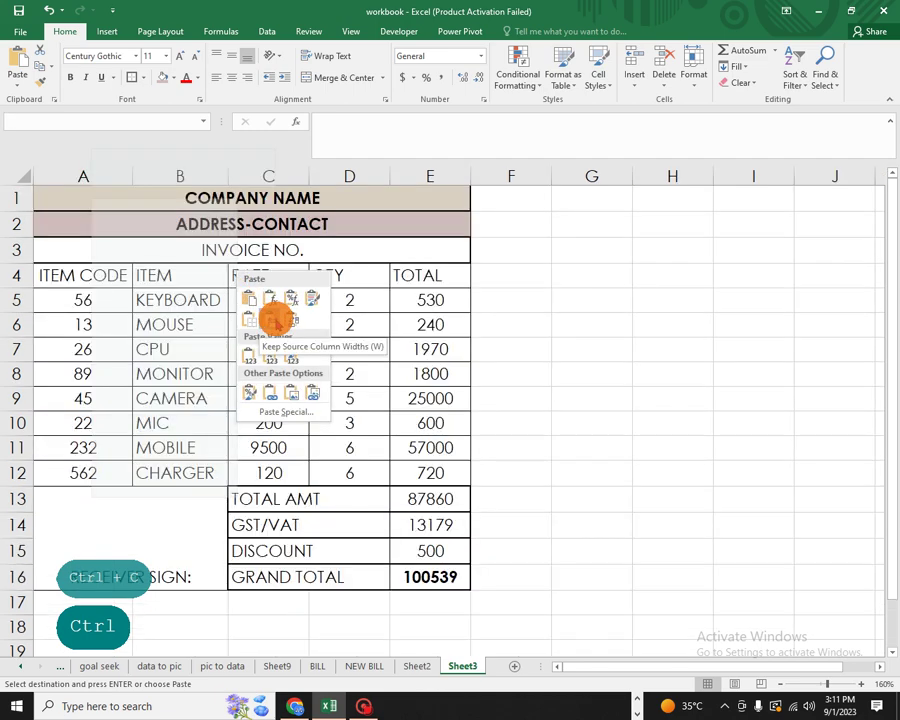
{"action": "left_click", "coordinate": [276, 318]}
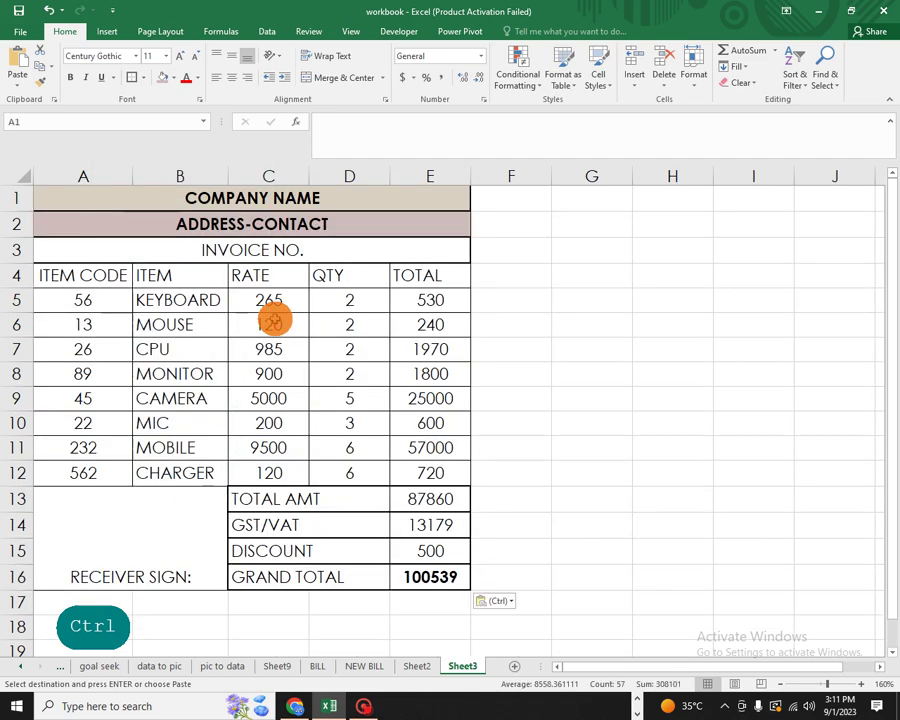
{"action": "left_click", "coordinate": [542, 408]}
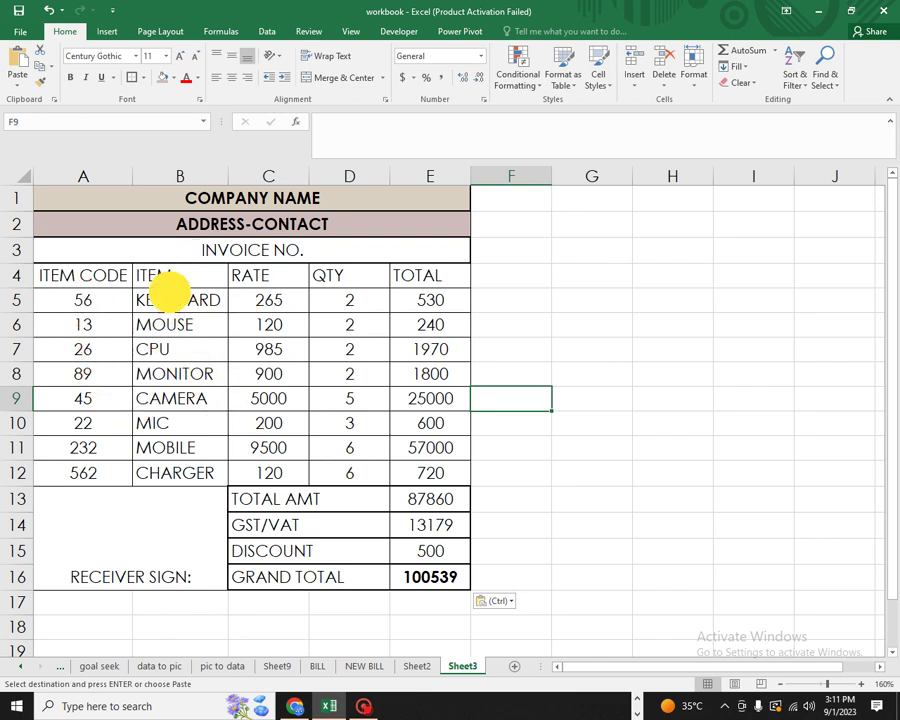
{"action": "left_click_drag", "start_coordinate": [171, 296], "coordinate": [195, 446]}
{"action": "left_click", "coordinate": [360, 377]}
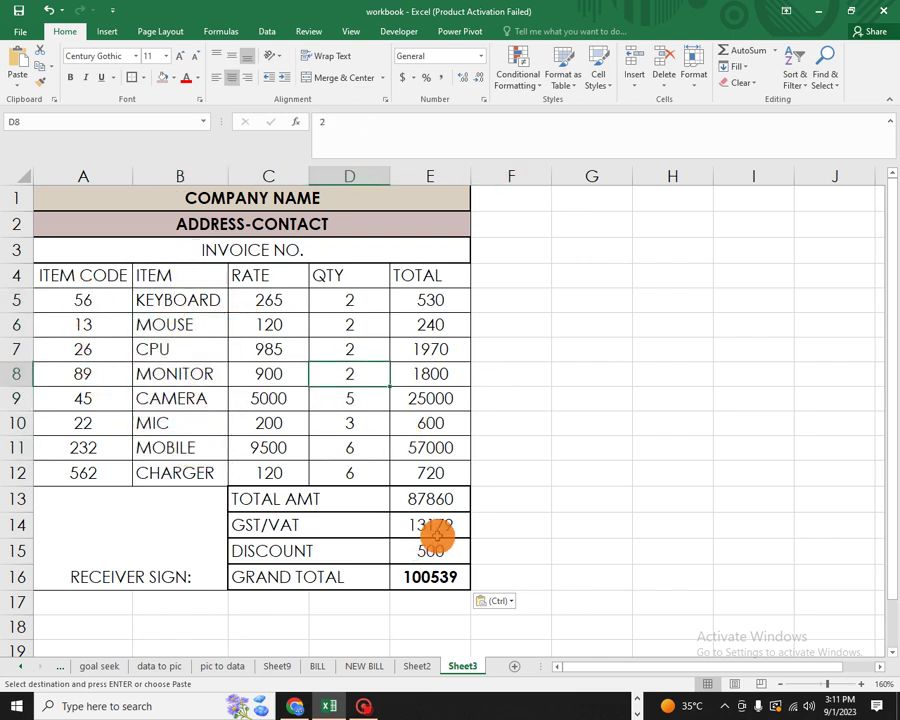